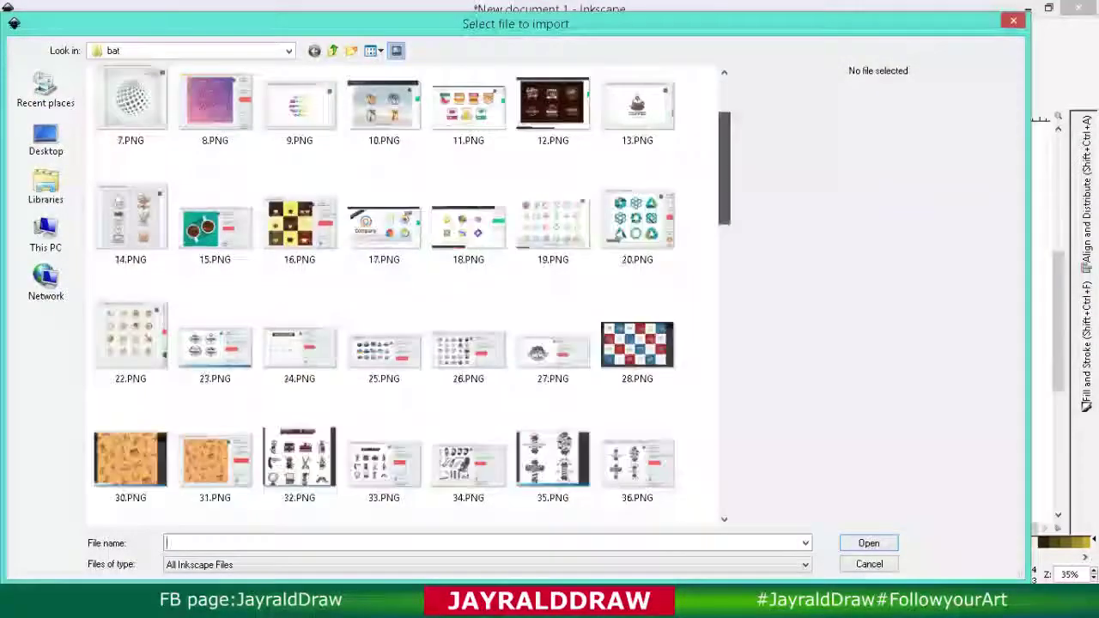
Step: Embed the photo animal-bald-eagle-eagle-145962.jpg with default import settings and fit it in view
scroll(404, 292, "down", 10)
scroll(403, 292, "down", 3)
left_click(214, 228)
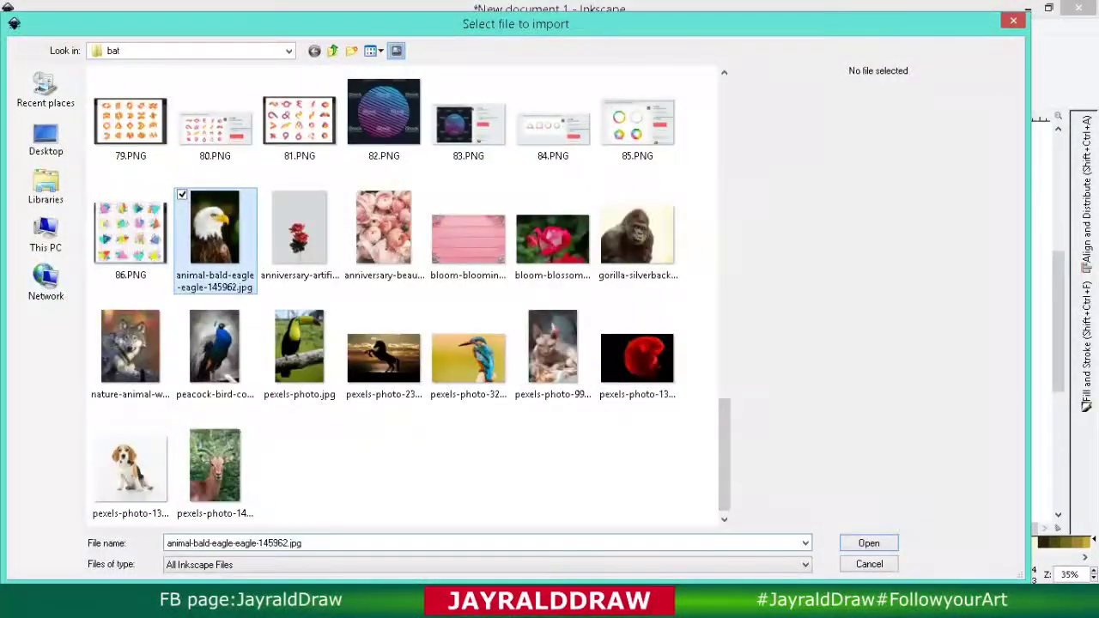
double_click(214, 227)
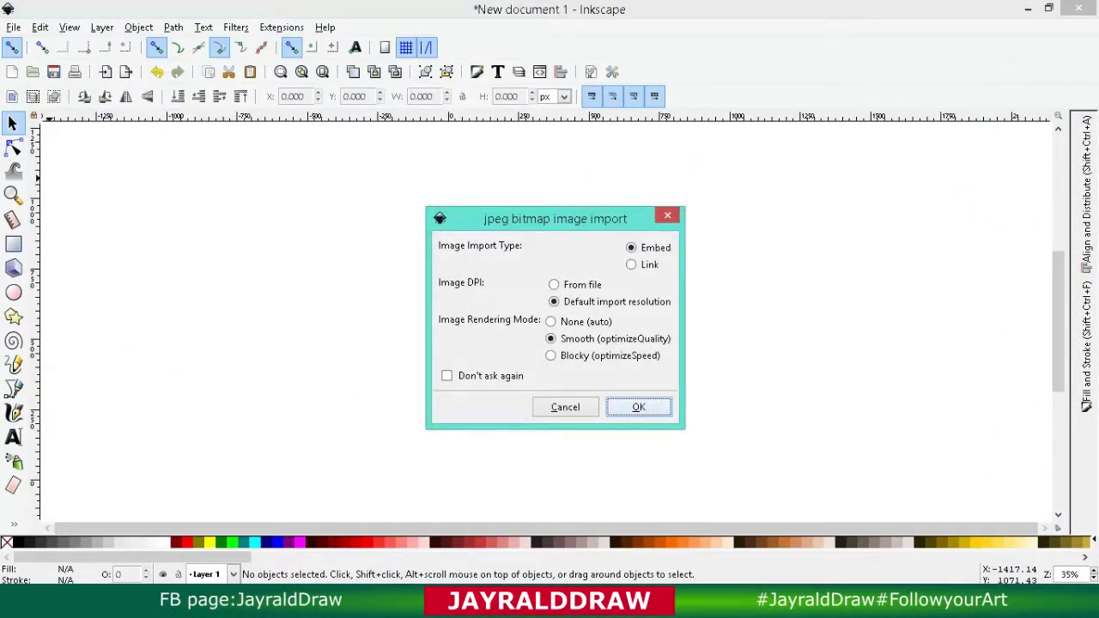
key("Return")
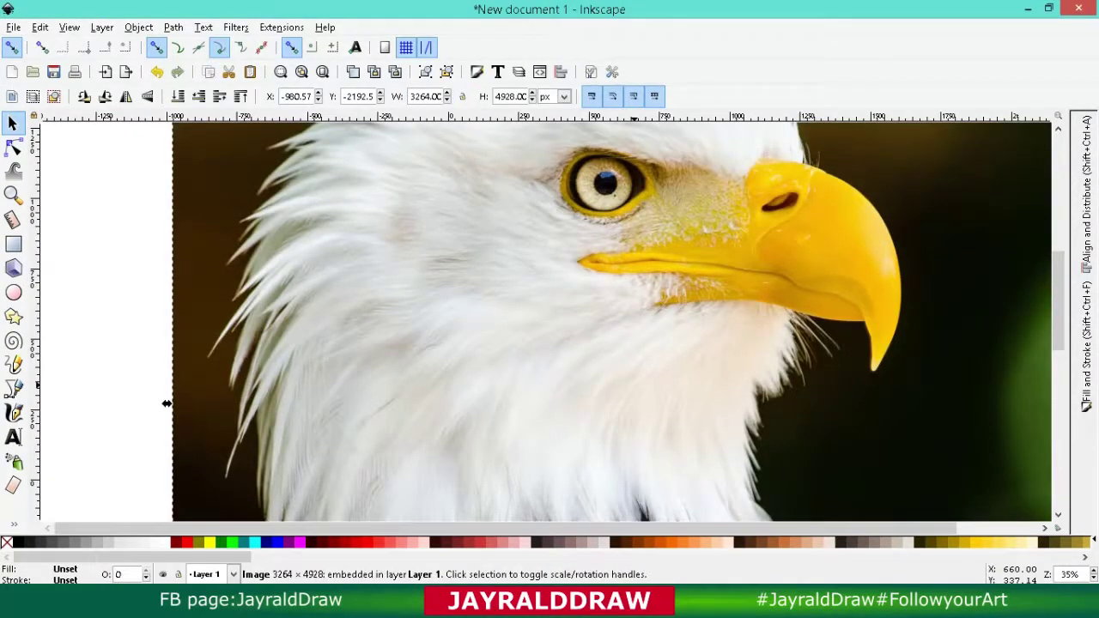
key("3")
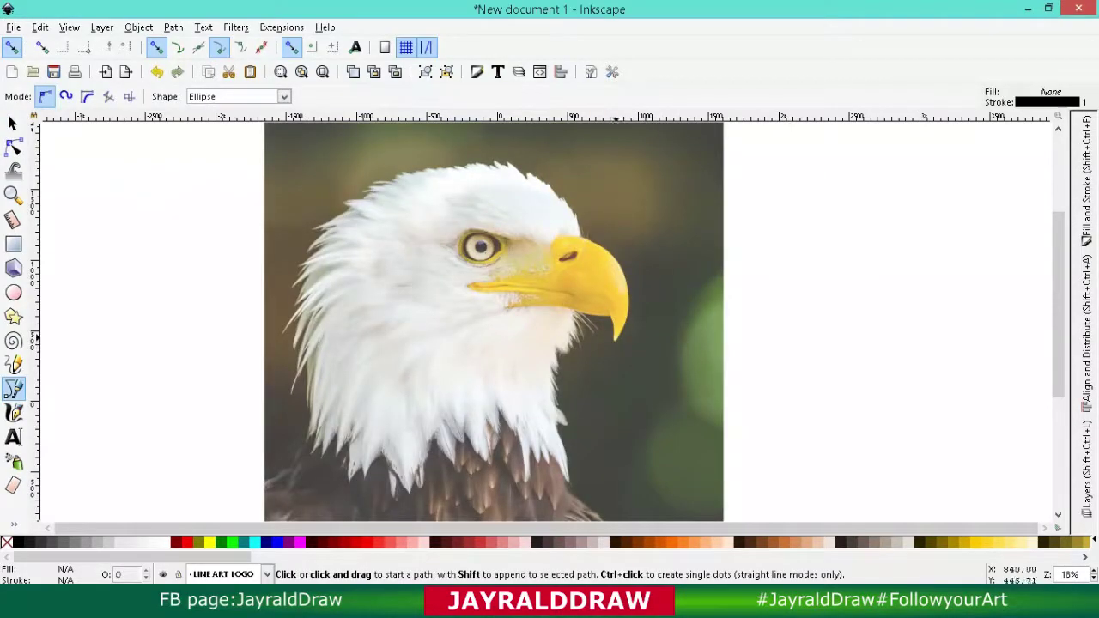
Step: Draw a first closed straight-line shape over the eagle's beak tip
left_click(614, 340)
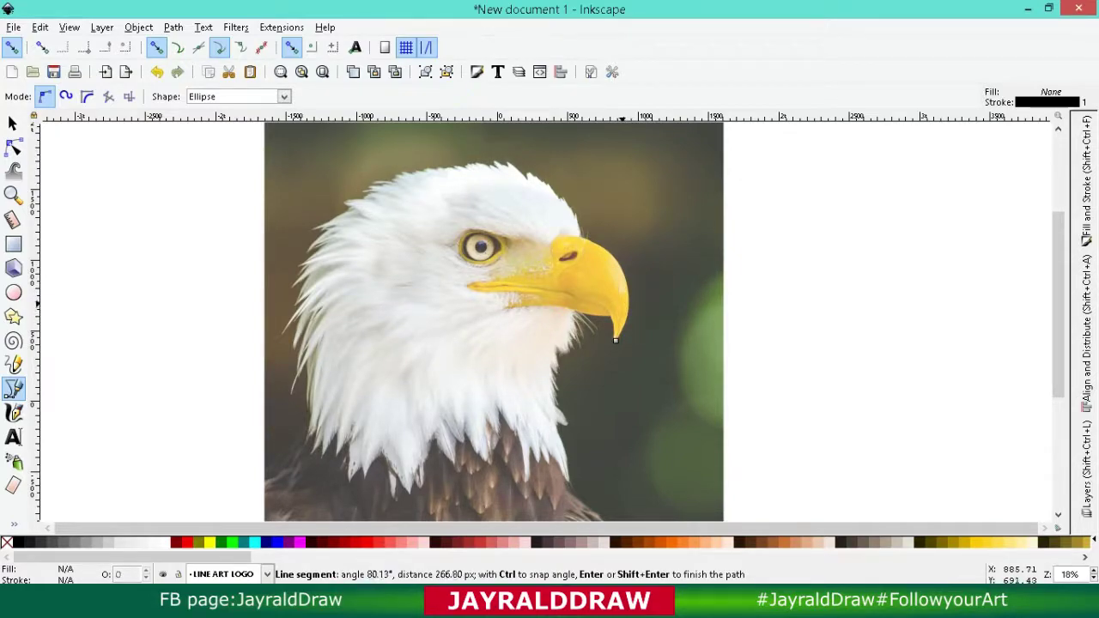
scroll(615, 340, "up", 3, "ctrl")
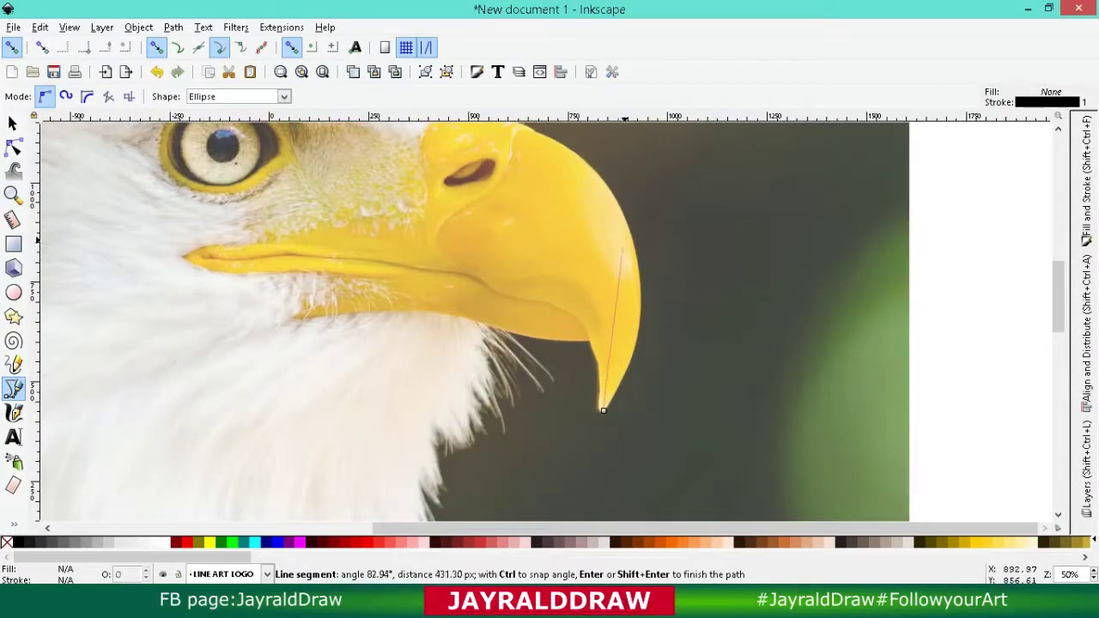
left_click(624, 230)
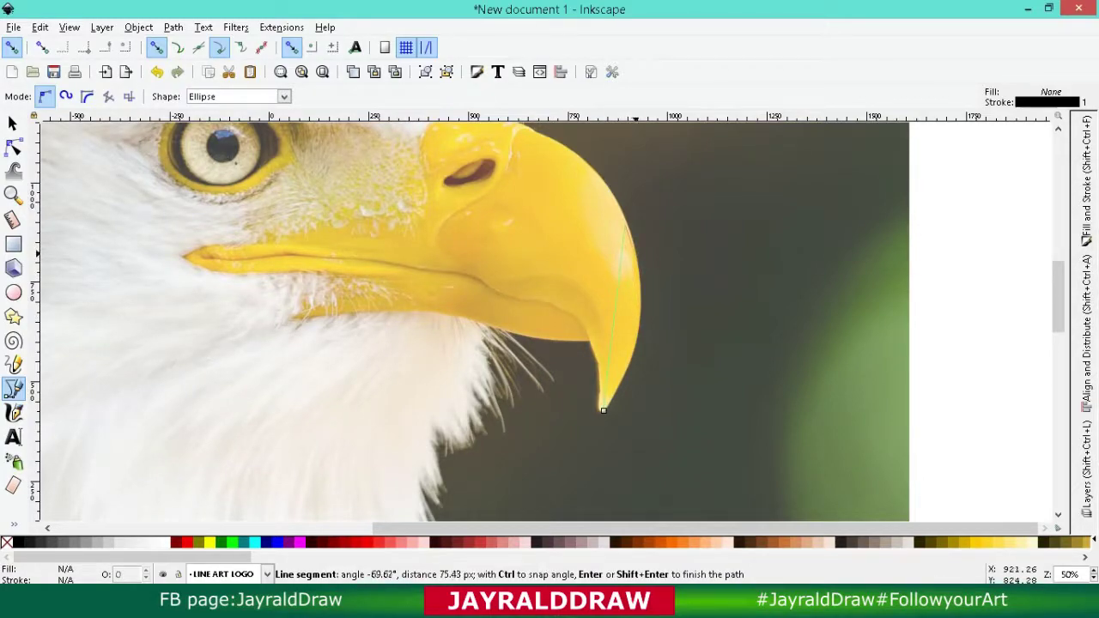
key("Return")
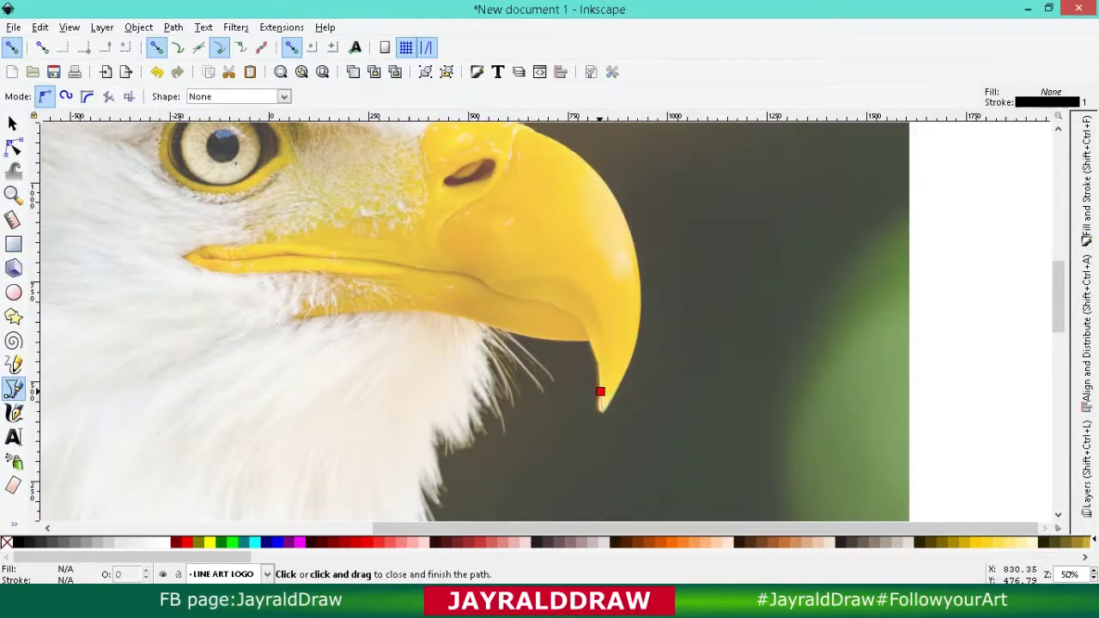
left_click(601, 396)
Step: Trace more small closed triangles along the hooked beak tip's edge
left_click(600, 392)
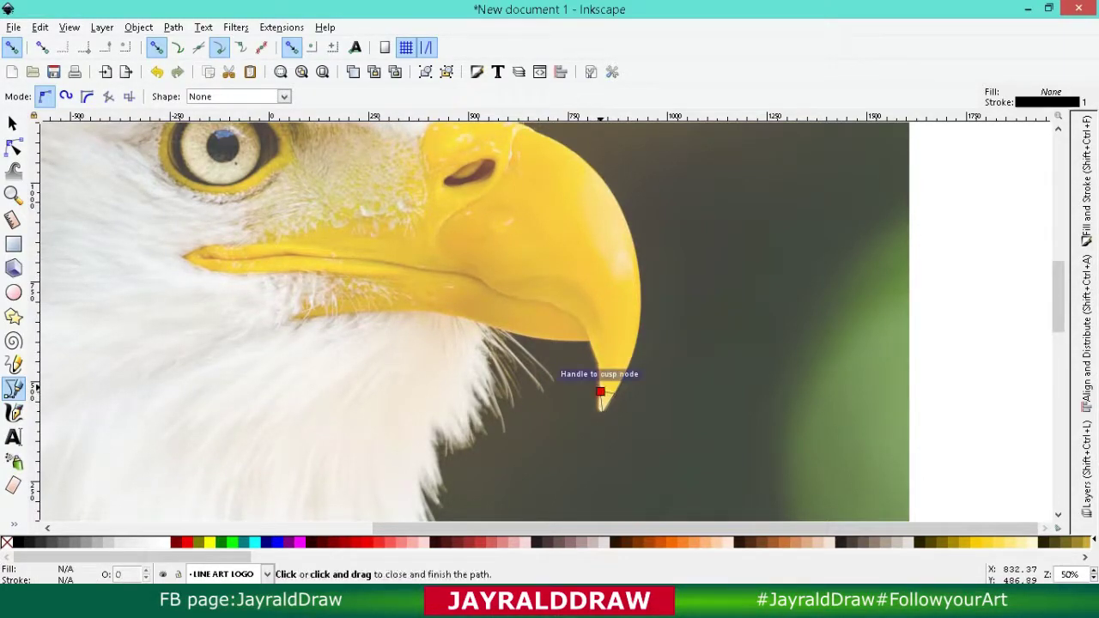
left_click(590, 340)
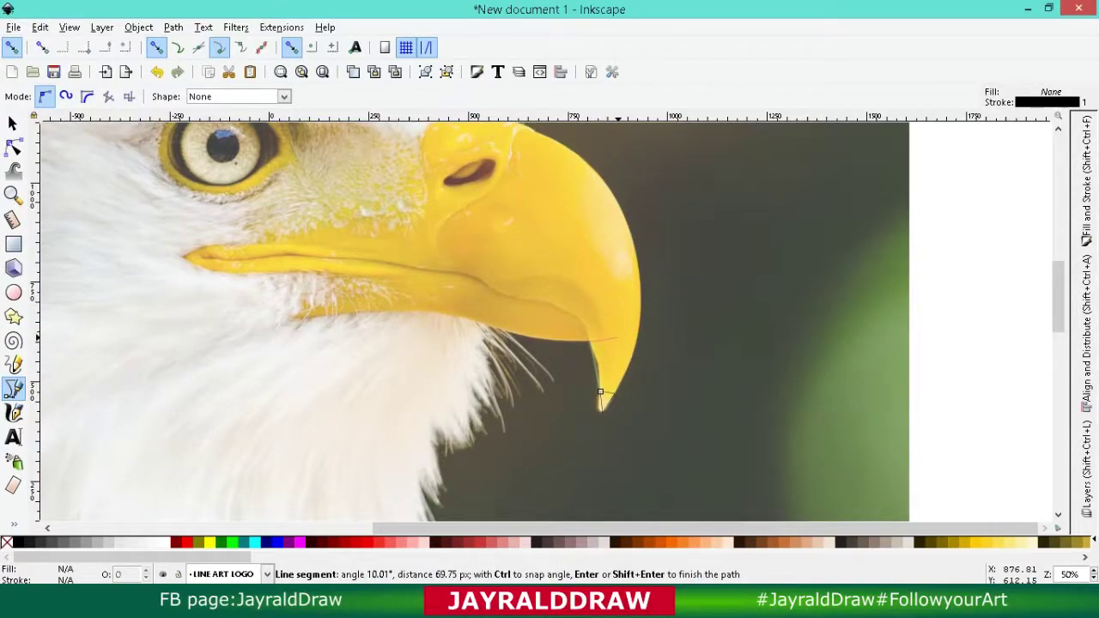
left_click(617, 339)
left_click(600, 391)
left_click(601, 397)
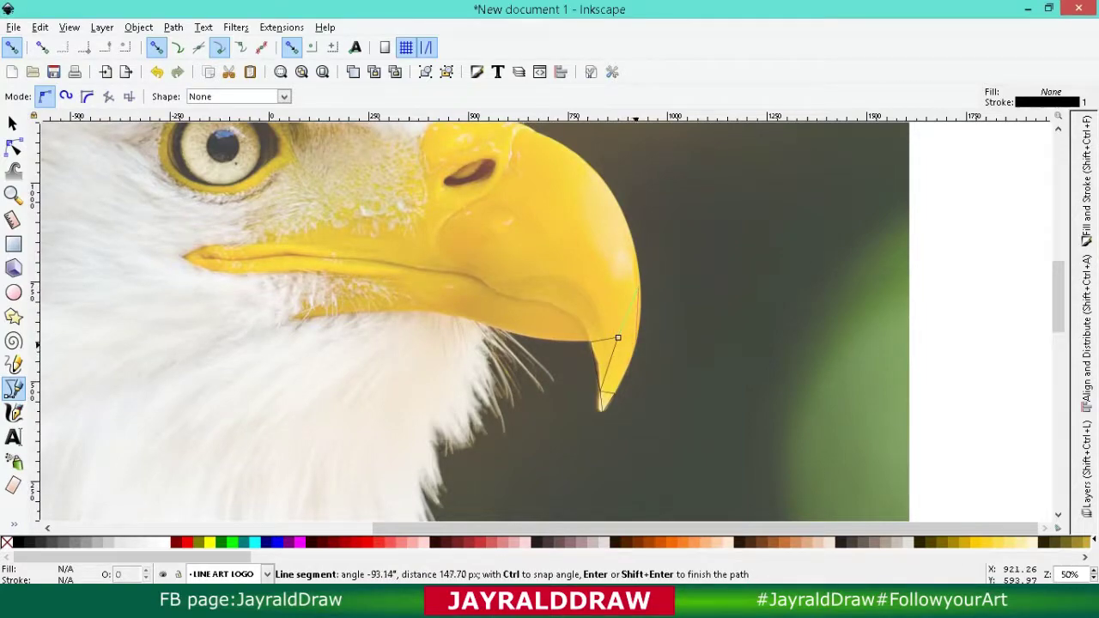
left_click(618, 338)
left_click(634, 341)
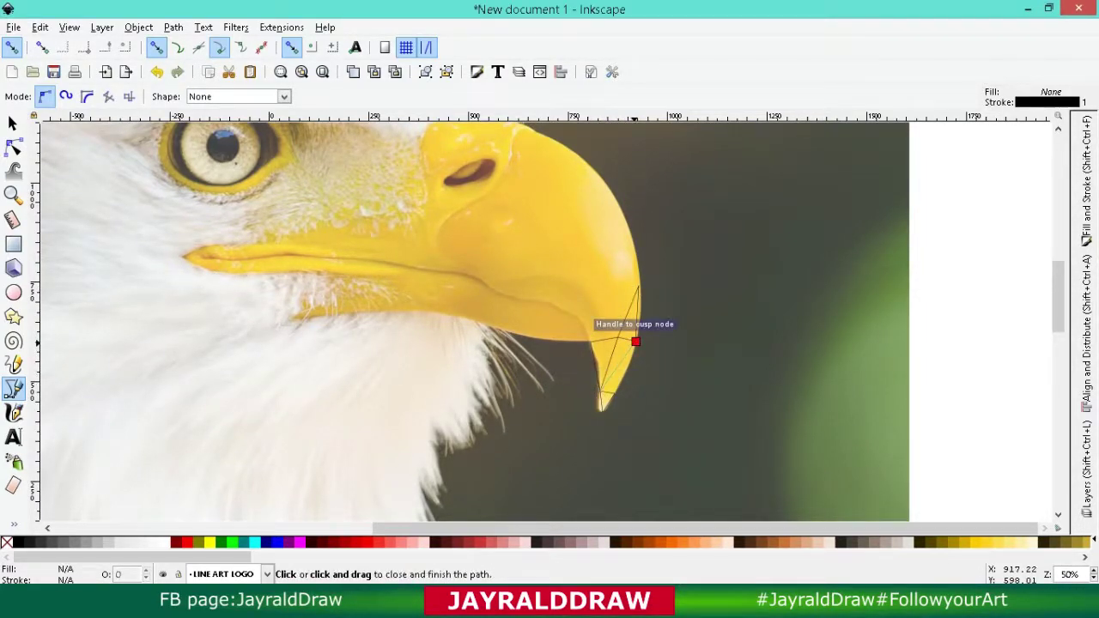
left_click(635, 340)
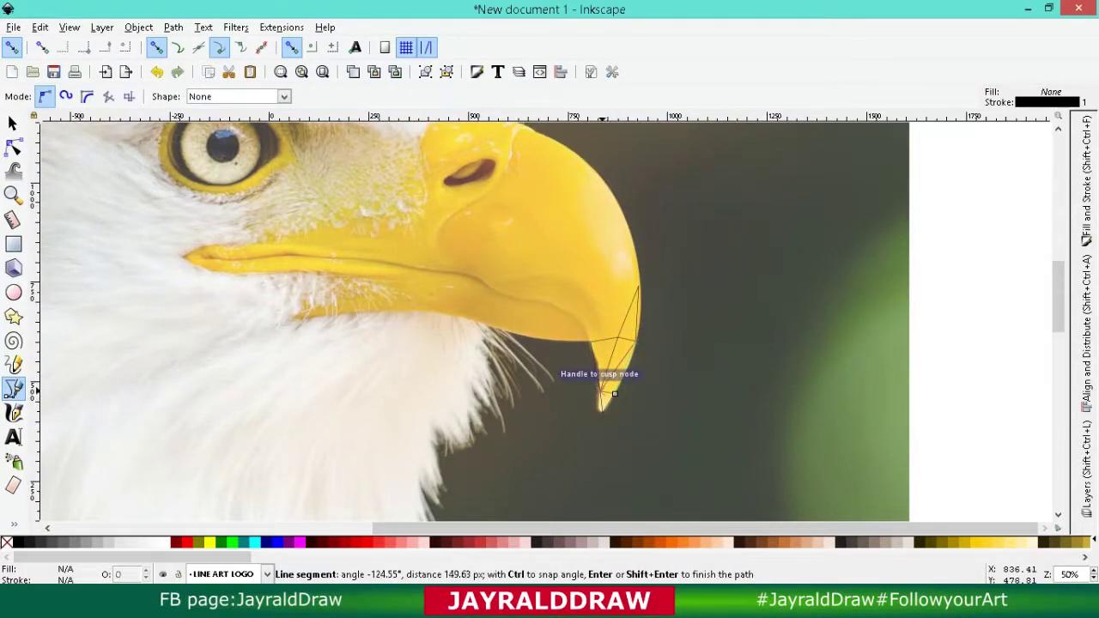
left_click(627, 394)
scroll(601, 378, "up", 3)
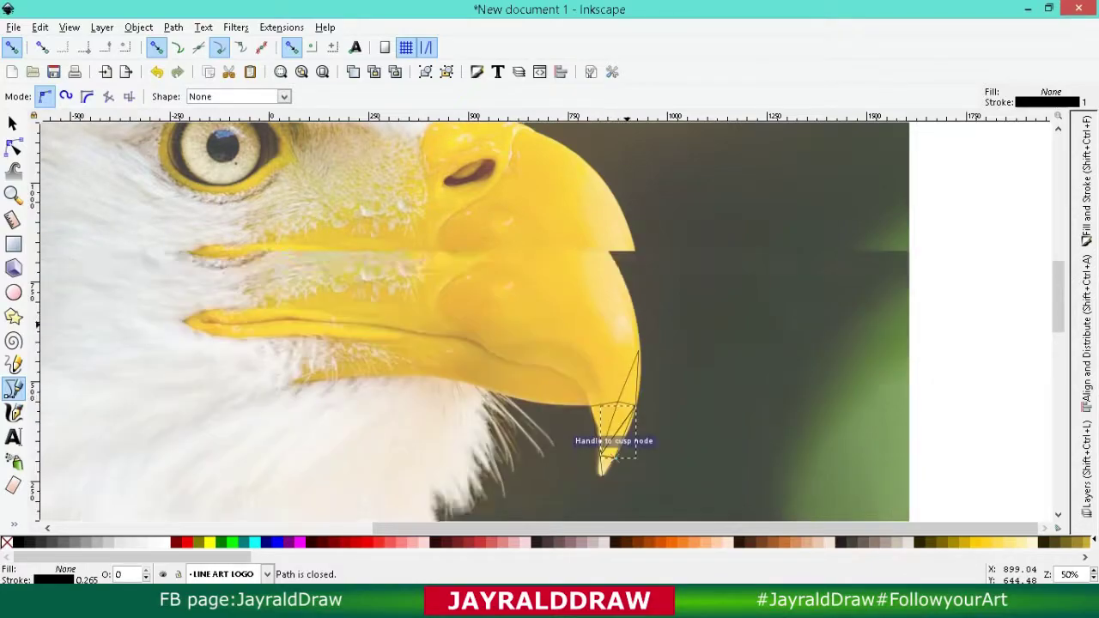
left_click(638, 414)
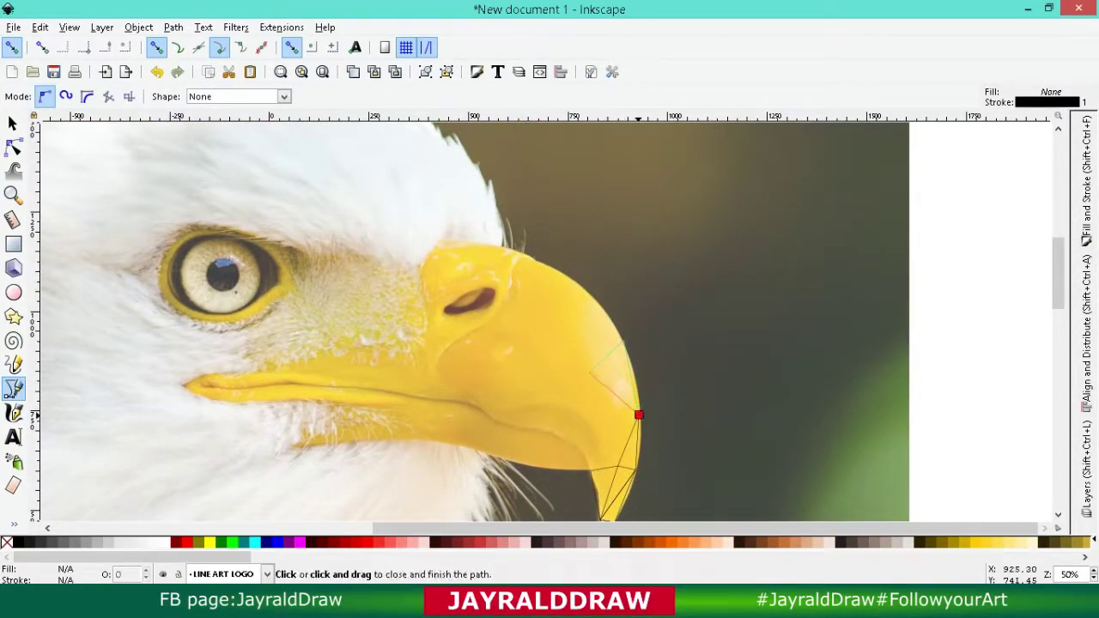
Step: Close the open beak triangle and add another triangle on the lower beak tip
left_click(638, 415)
left_click(589, 373)
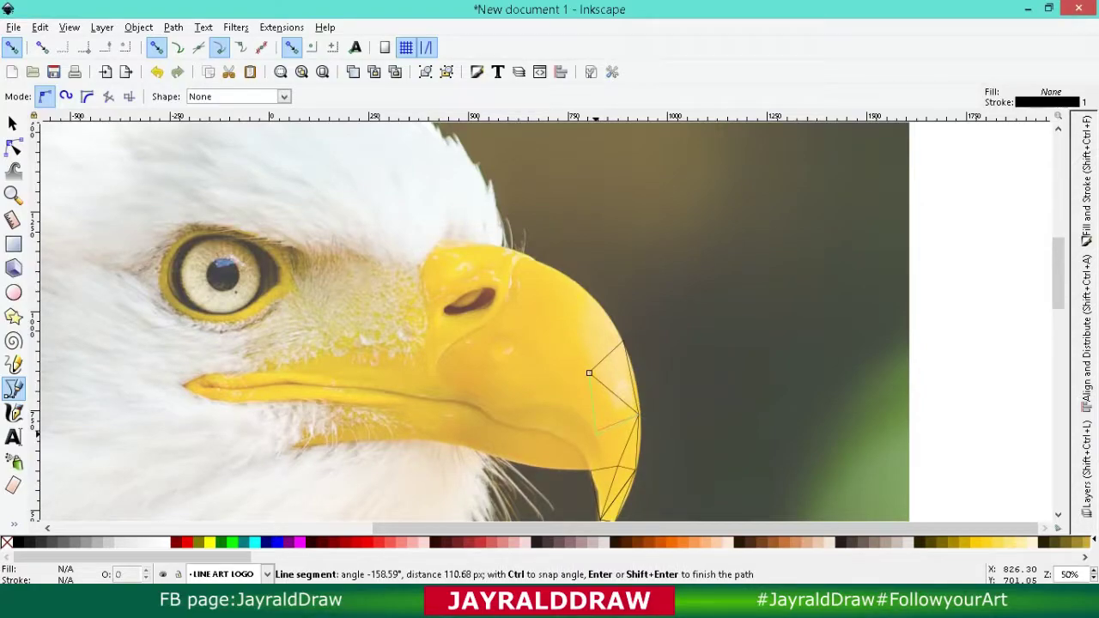
left_click(589, 373)
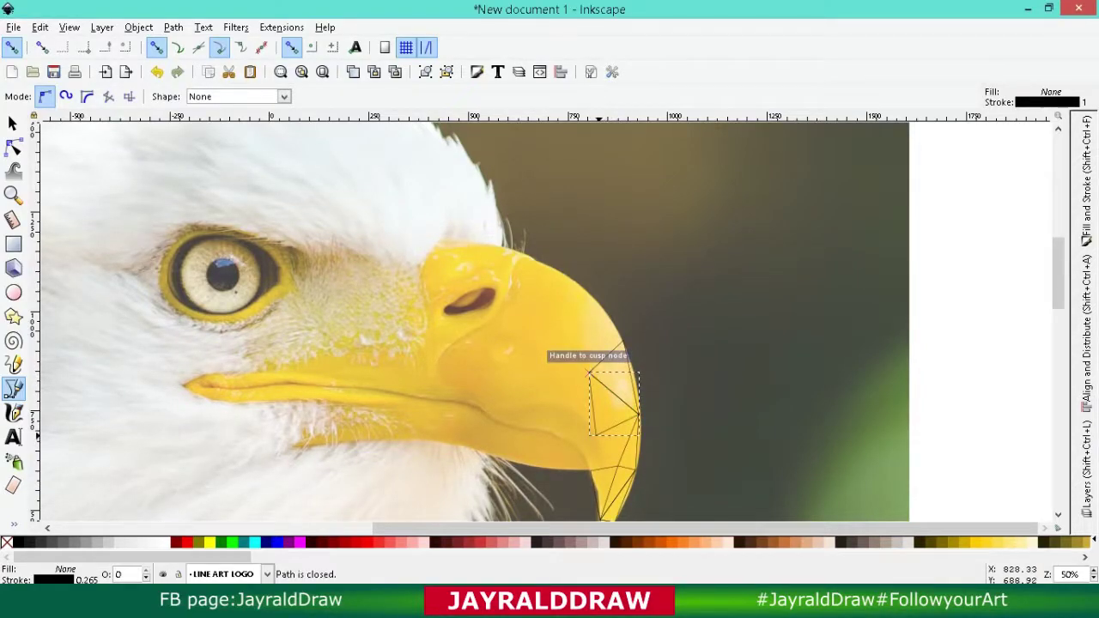
left_click(590, 411)
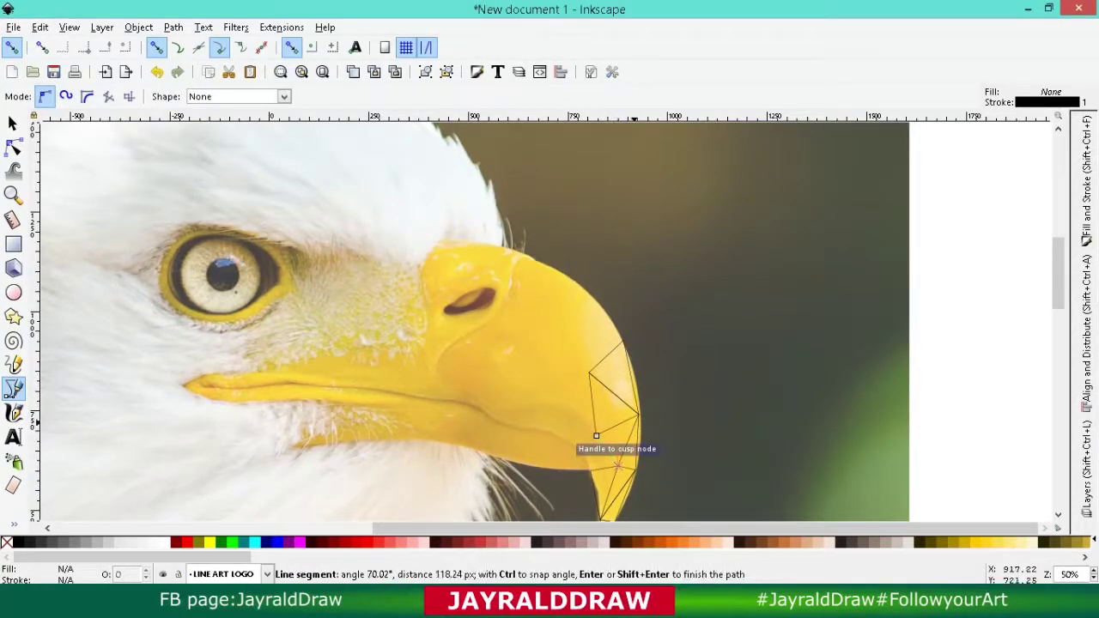
left_click(638, 412)
left_click(596, 435)
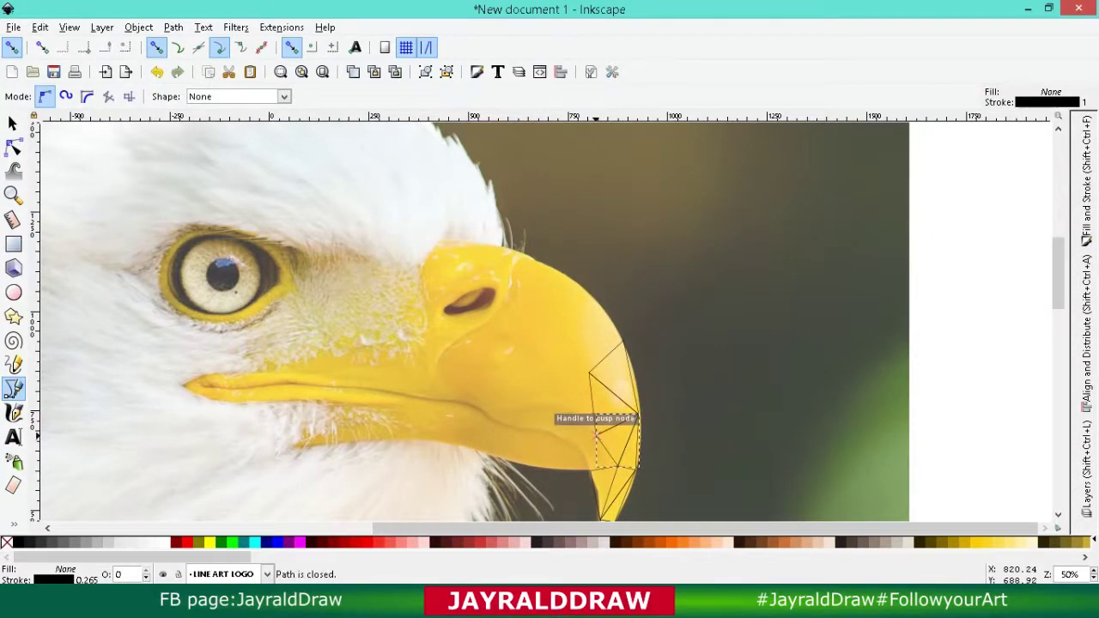
Step: Add a small triangle at the shared corner and close the remaining beak-tip triangles
left_click(596, 436)
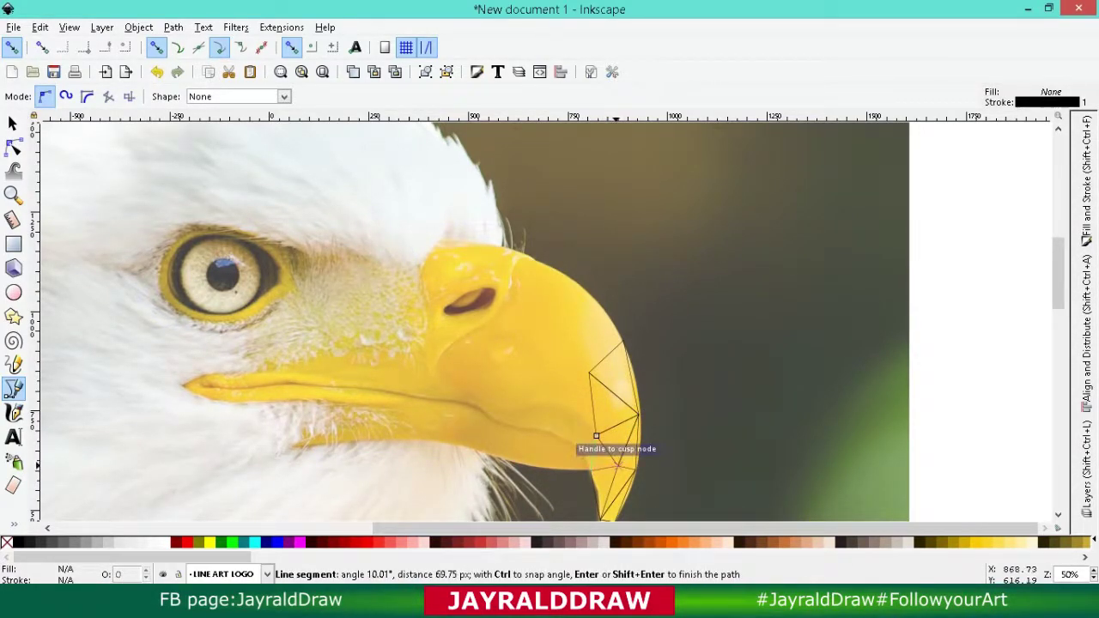
left_click(615, 467)
left_click(596, 436)
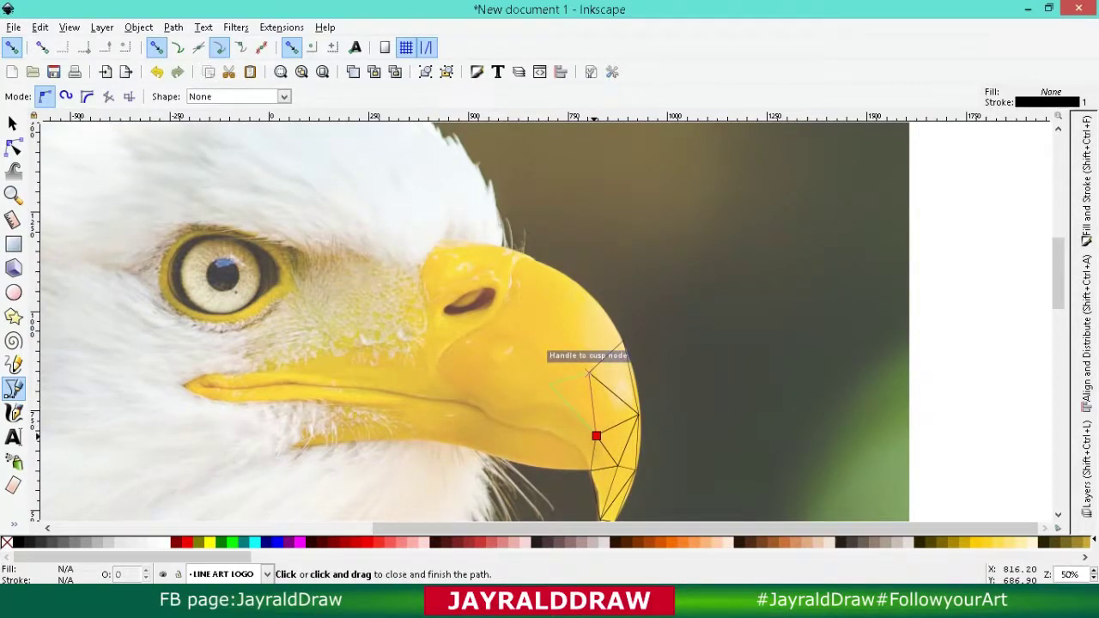
left_click(596, 435)
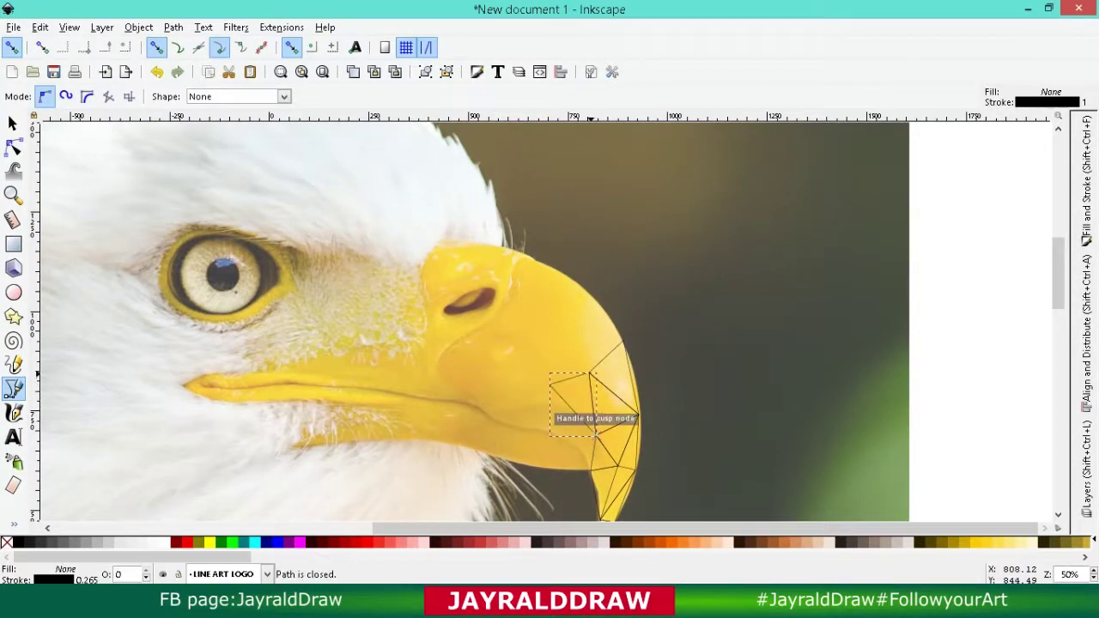
left_click(589, 373)
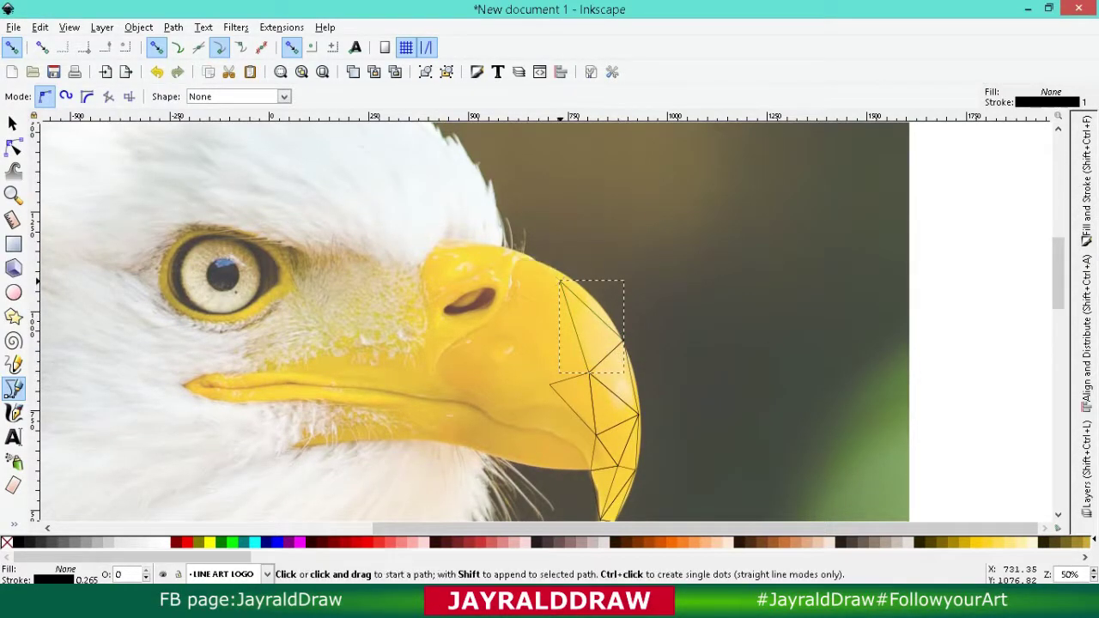
left_click(560, 282)
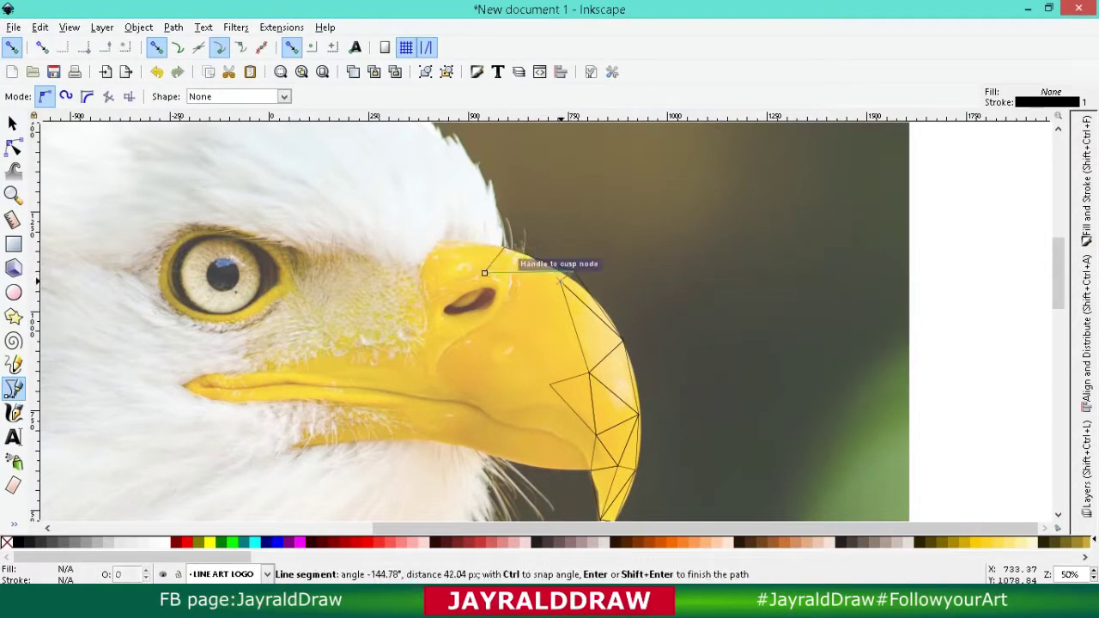
Step: Outline the nostril and begin triangle corners down the middle of the beak
left_click(441, 314)
left_click(478, 291)
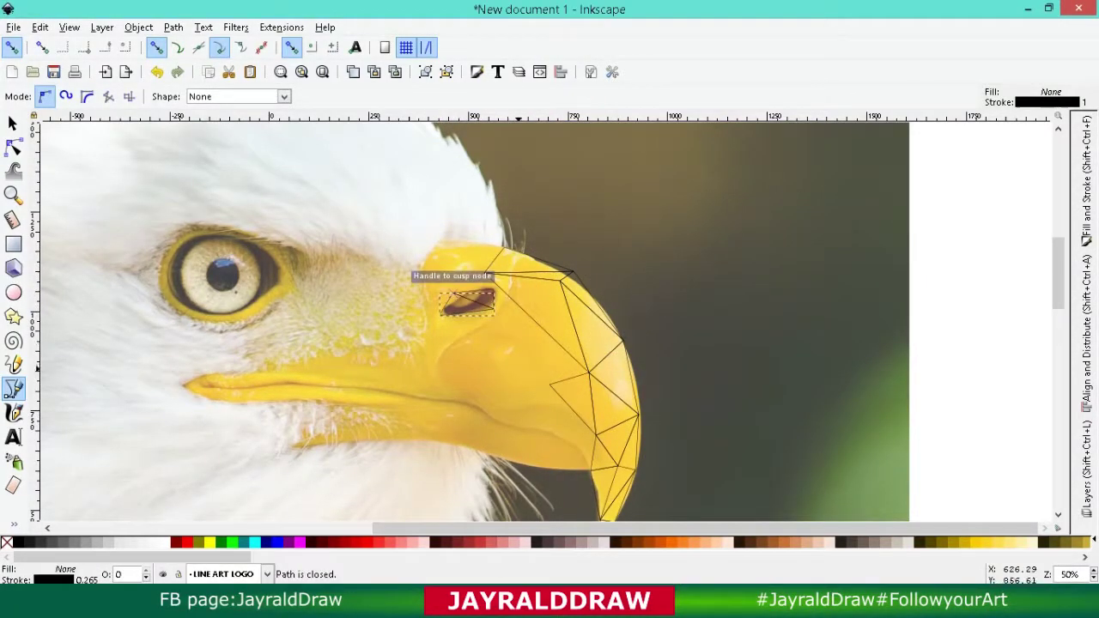
left_click(485, 273)
left_click(550, 385)
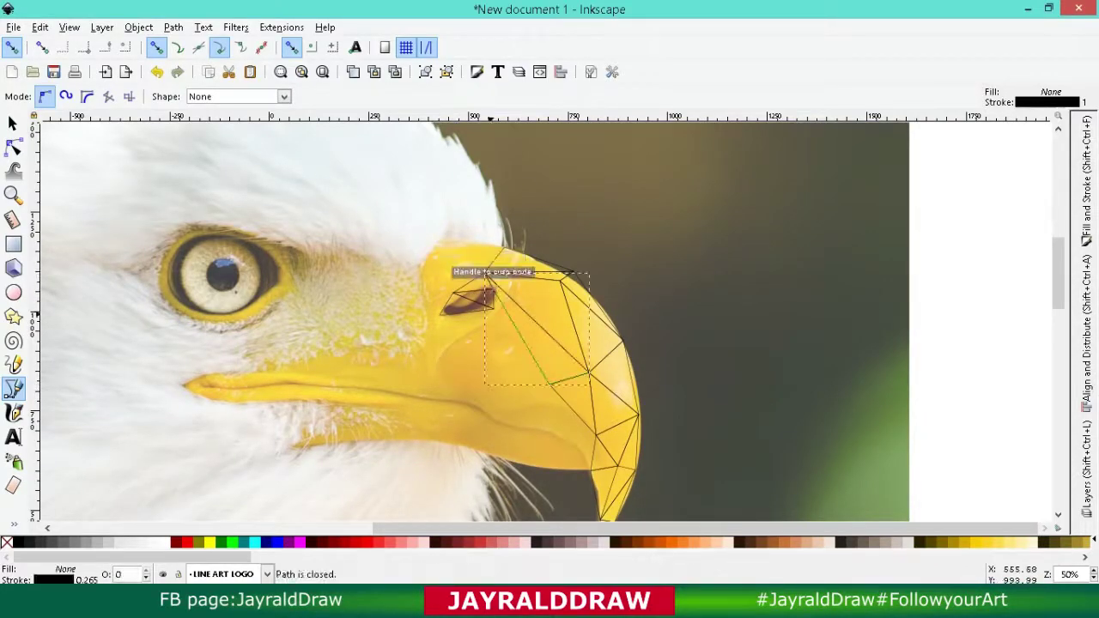
left_click(485, 273)
left_click(501, 401)
Step: Extend closed triangles down the lower beak, connecting up to the nostril corner
left_click(549, 385)
left_click(551, 431)
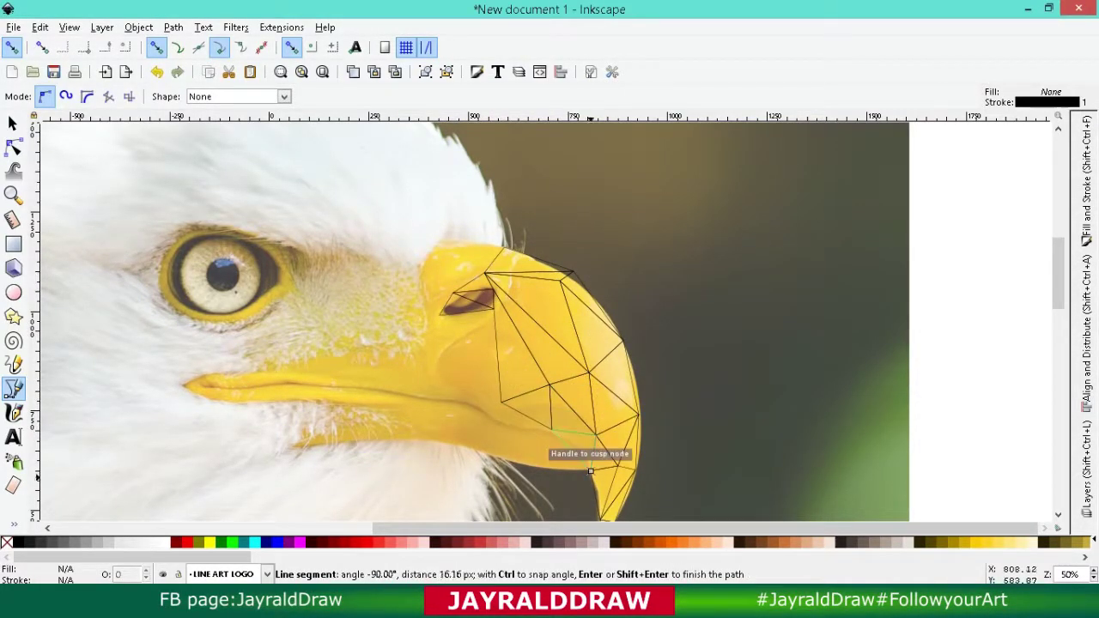
left_click(500, 401)
left_click(484, 420)
left_click(523, 463)
left_click(394, 438)
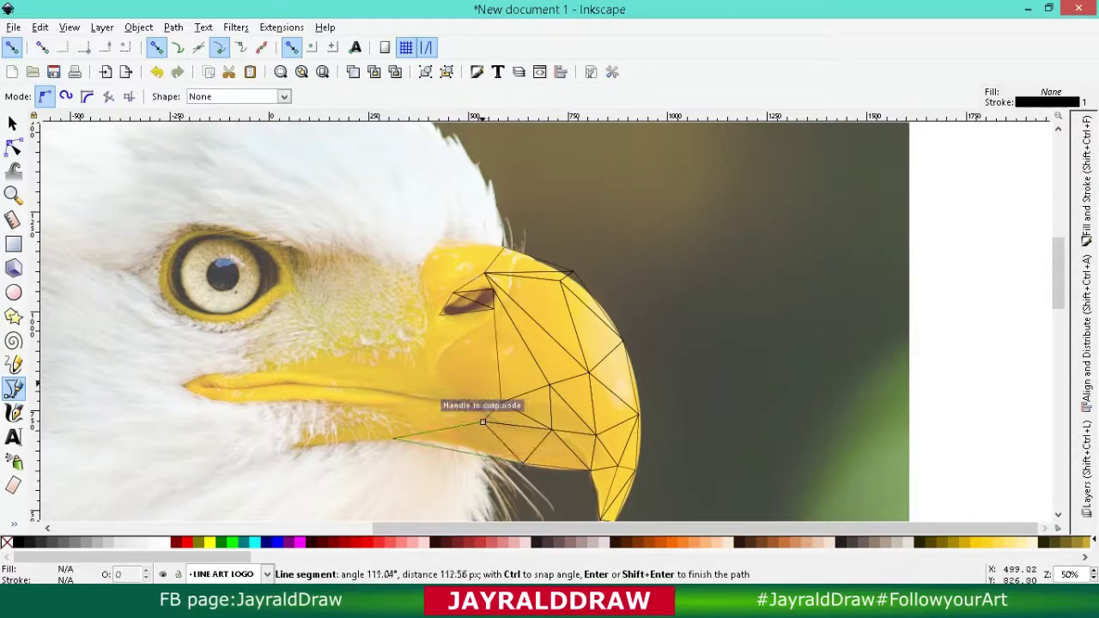
left_click(484, 421)
left_click(494, 307)
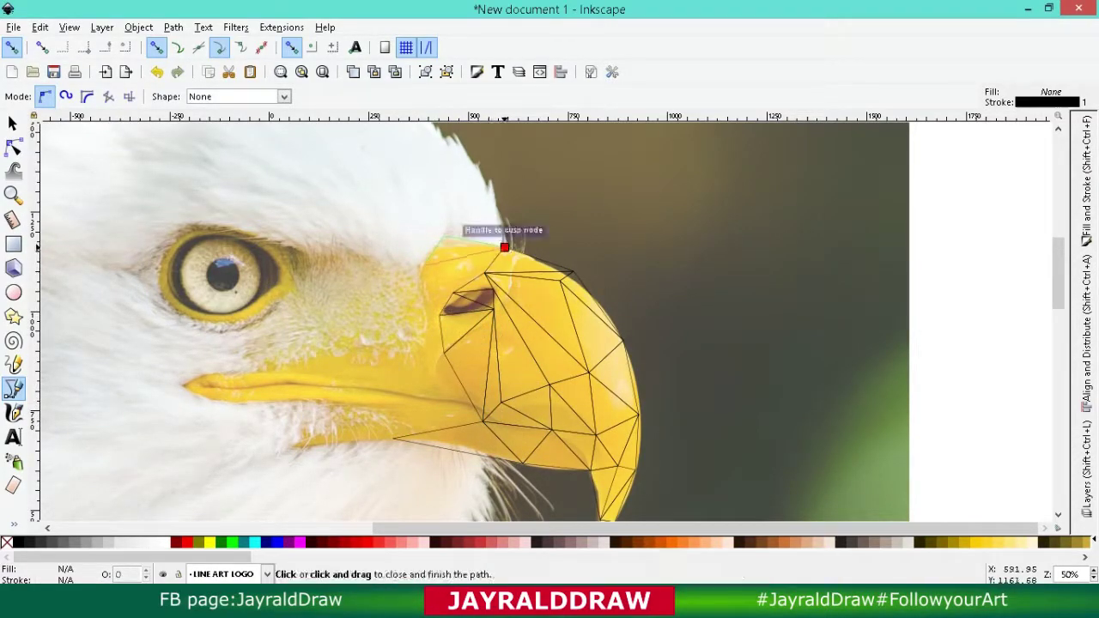
Step: Add triangles across the upper-left beak out to its left edge
left_click(504, 247)
left_click(443, 236)
left_click(423, 267)
left_click(504, 247)
left_click(423, 267)
left_click(418, 300)
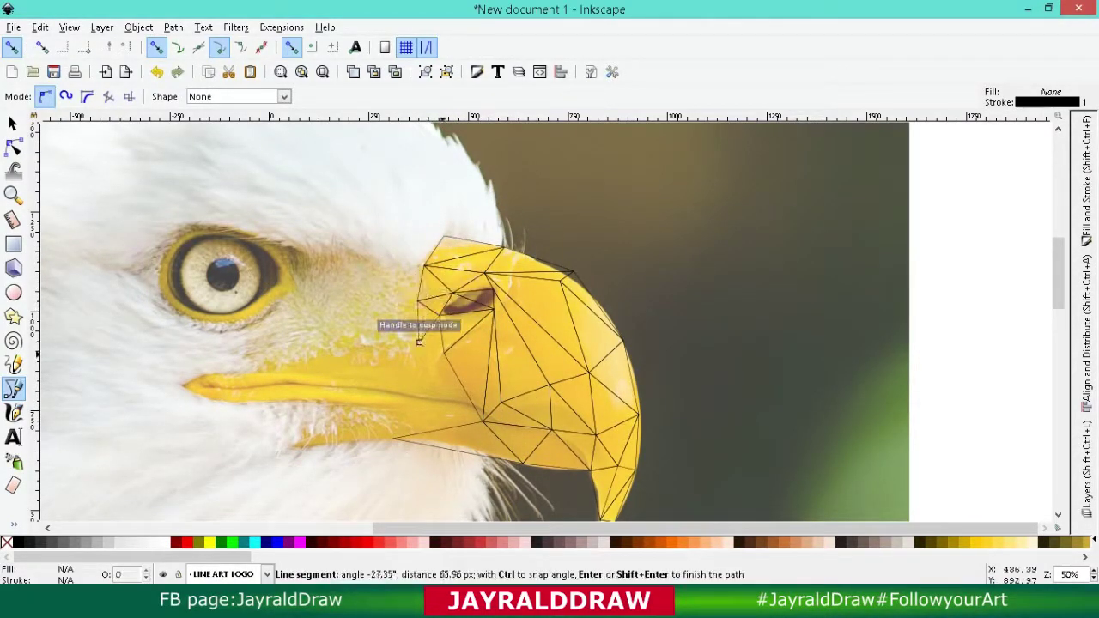
left_click(419, 342)
Step: Close the lower-left beak triangle and add triangles toward the beak's left tip
left_click(443, 430)
left_click(393, 438)
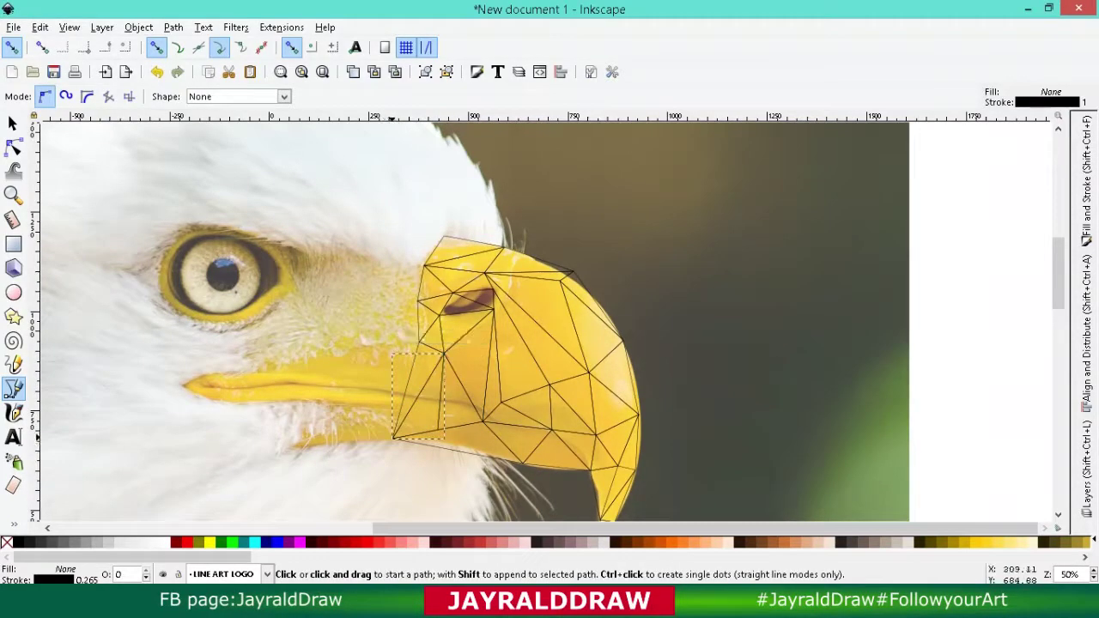
left_click(401, 404)
left_click(315, 375)
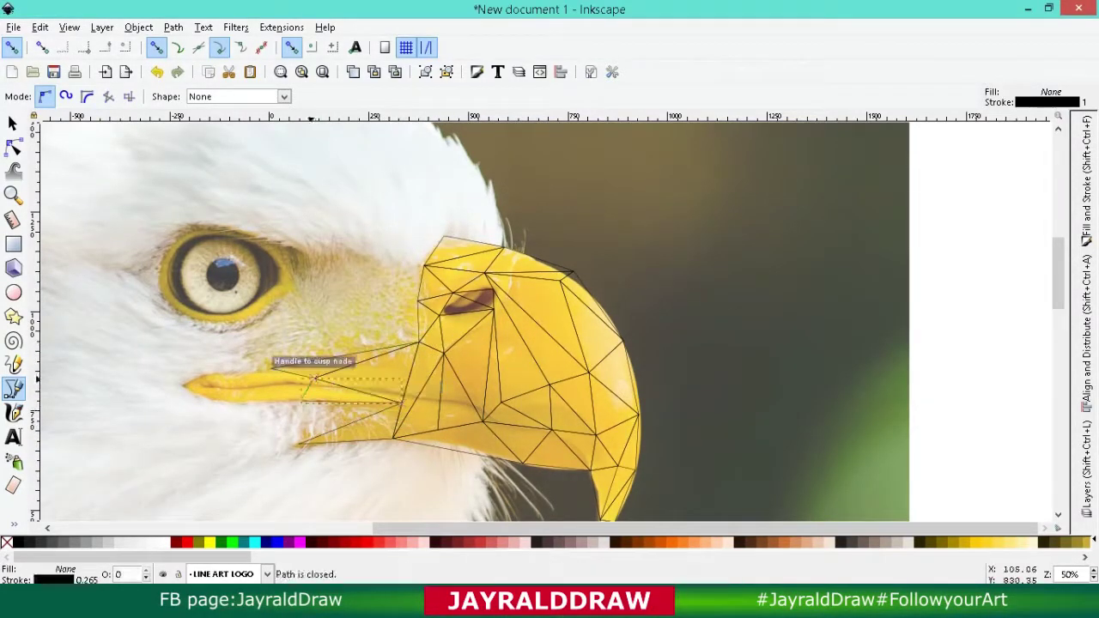
left_click(269, 371)
Step: Finish the triangles at the mouth line's left end and outline the eye
left_click(187, 378)
left_click(197, 404)
left_click(266, 404)
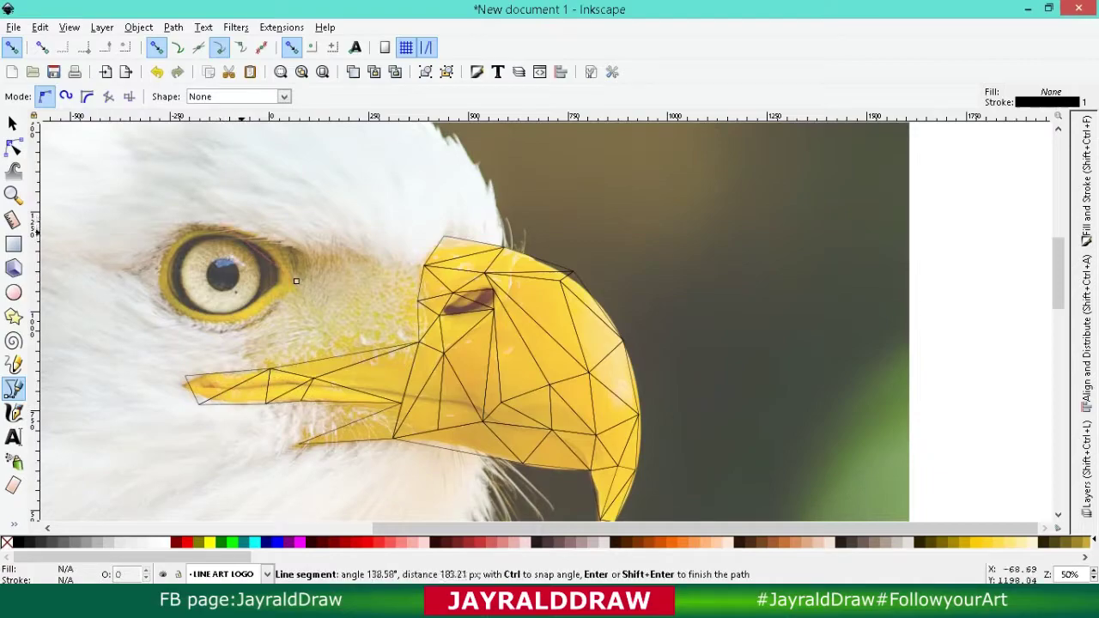
left_click(198, 224)
left_click(149, 244)
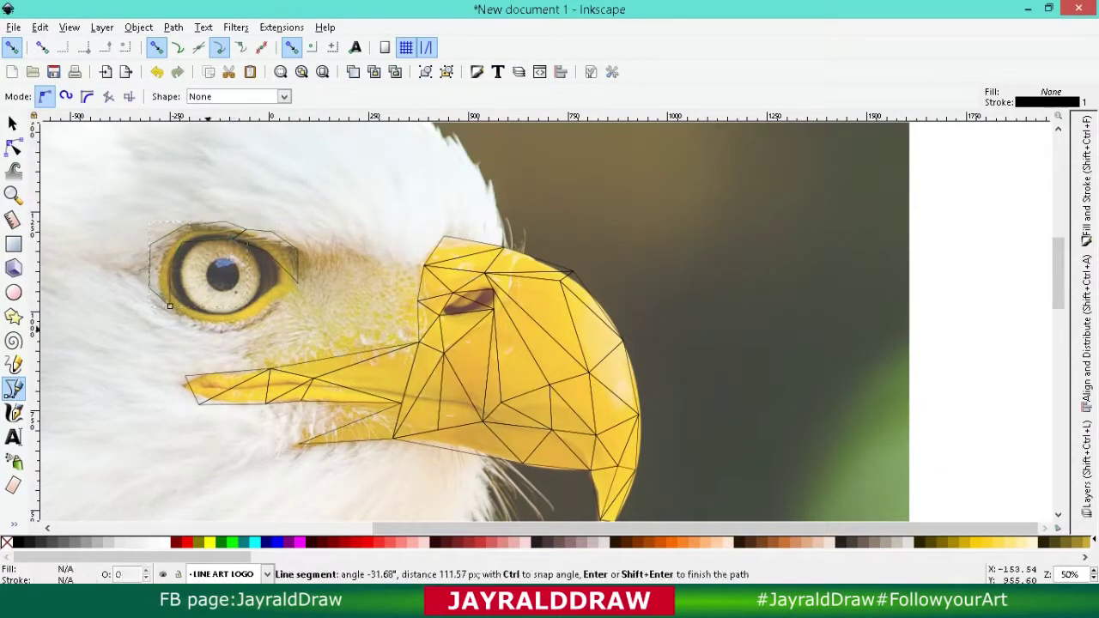
double_click(170, 306)
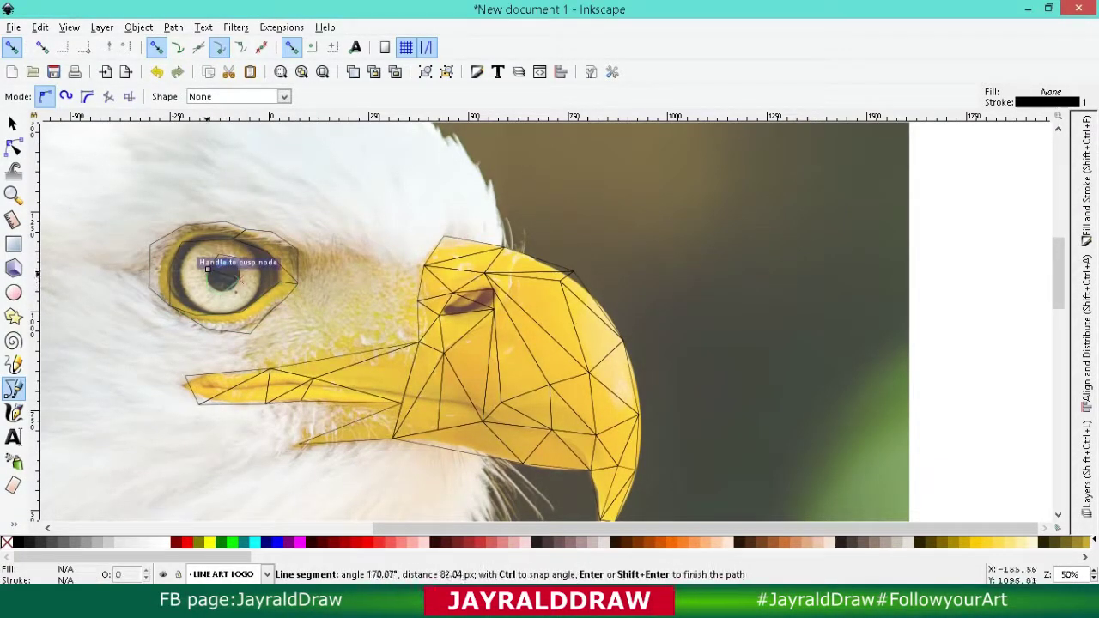
Step: Split the eye into small triangles around the pupil
left_click(207, 268)
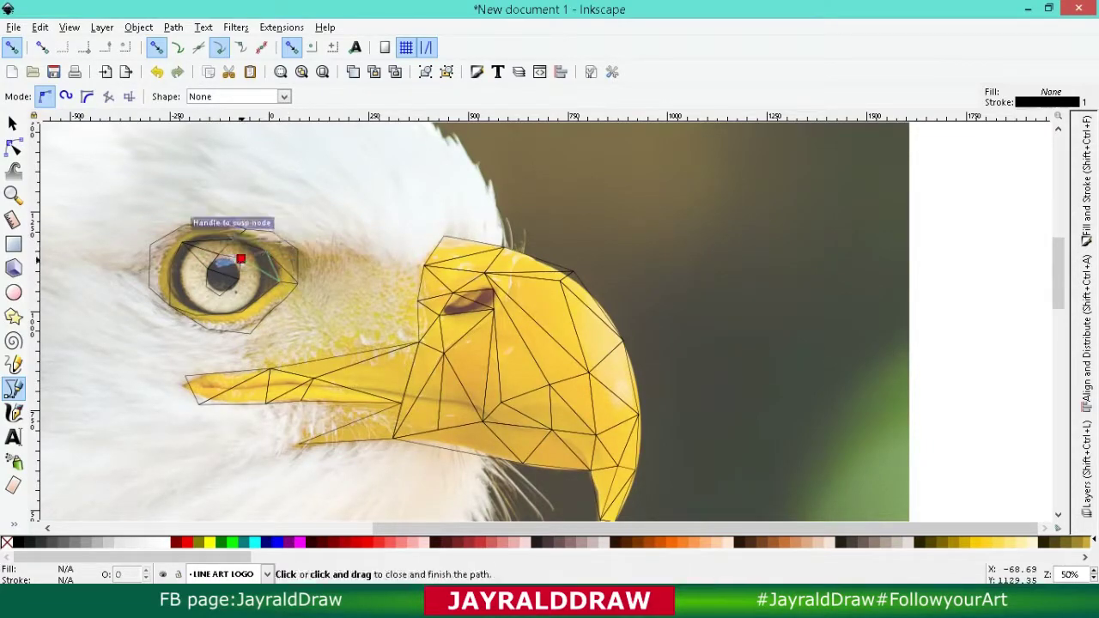
left_click(242, 251)
left_click(222, 283)
left_click(191, 257)
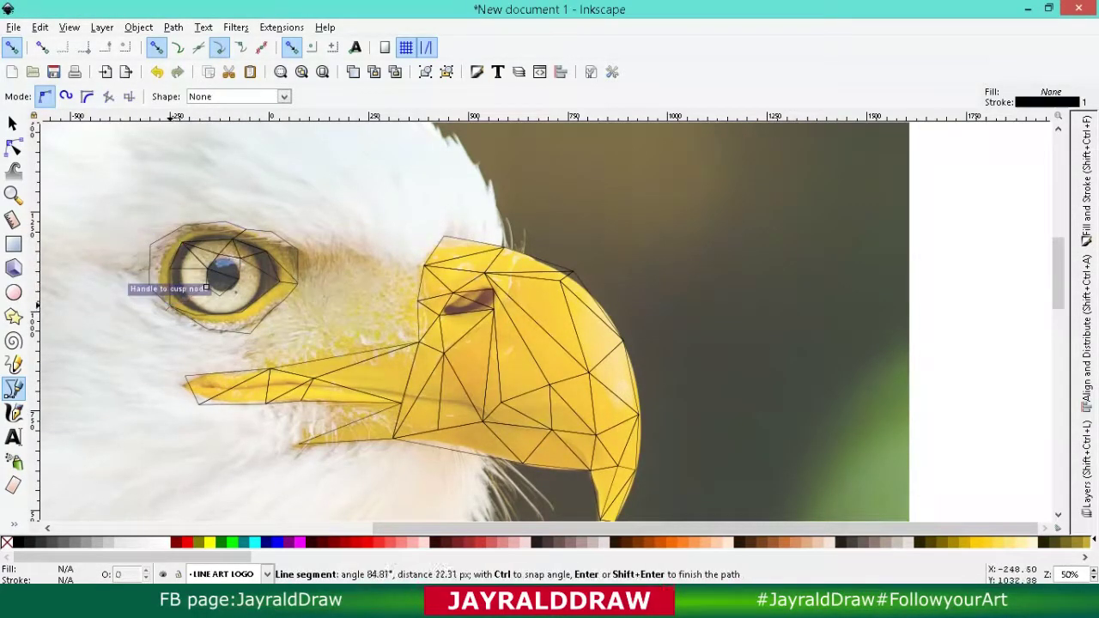
left_click(193, 300)
left_click(221, 281)
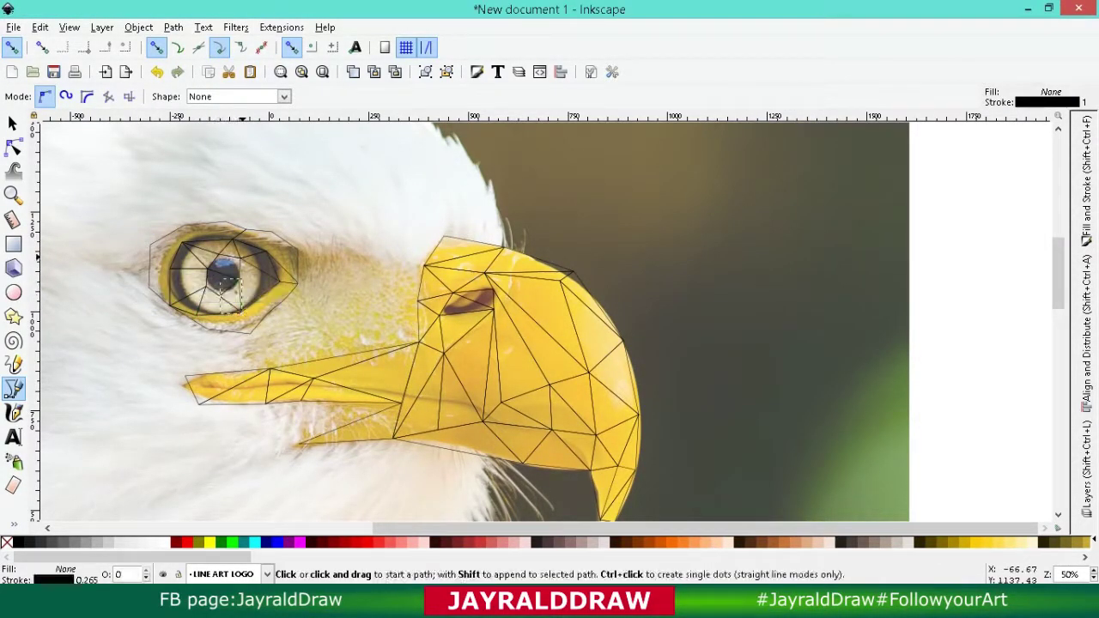
Step: Zoom out and start a line from the beak top along the head
key("minus")
key("minus")
left_click(531, 226)
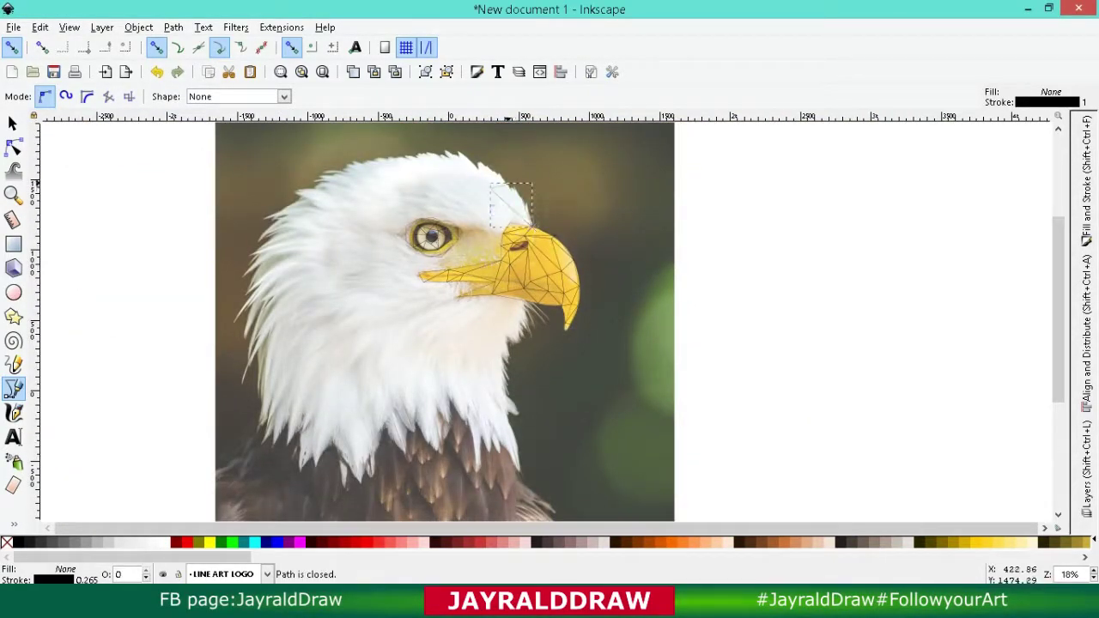
left_click(365, 151)
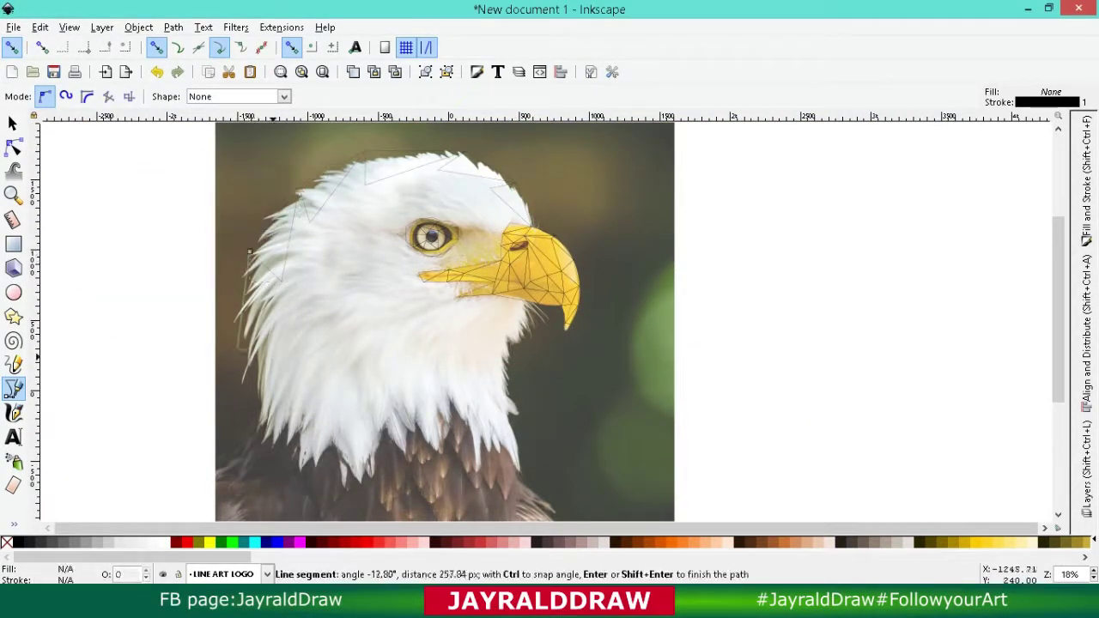
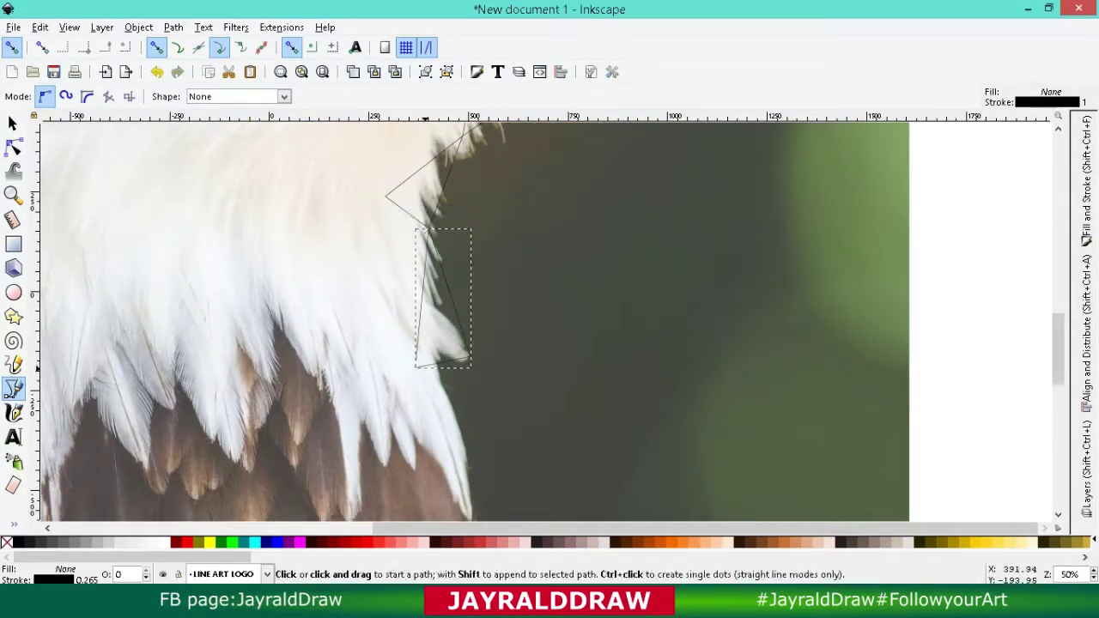
Step: Begin a new triangle outline with corners along the top of the eagle's head
scroll(446, 343, "down", 5)
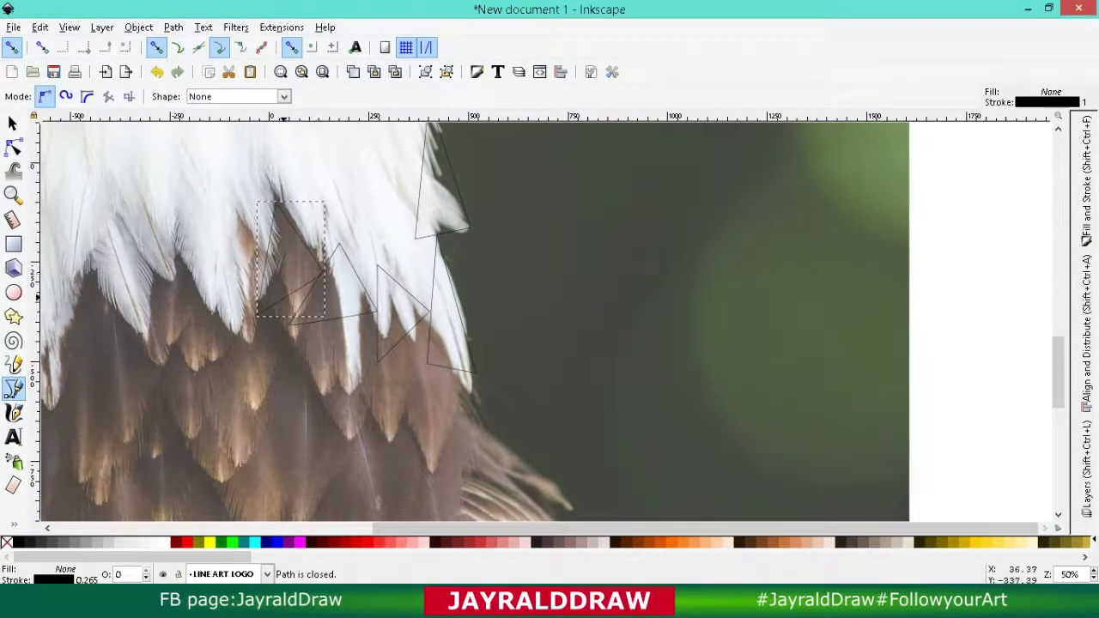
left_click(269, 252)
key("minus")
scroll(347, 275, "left", 3)
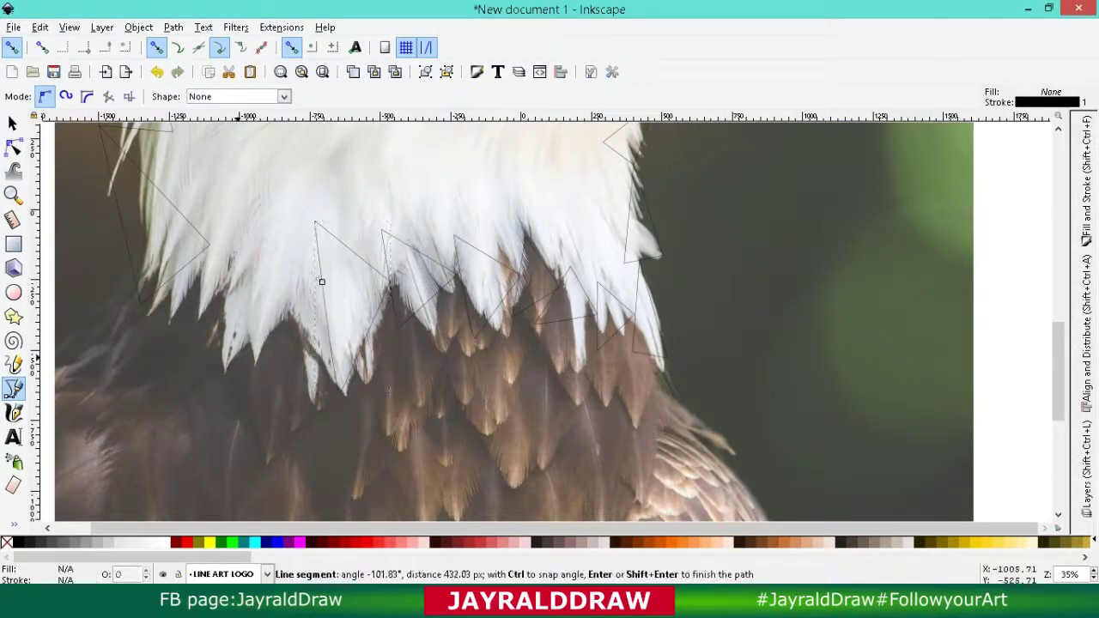
scroll(252, 277, "down", 1)
scroll(251, 277, "down", 1)
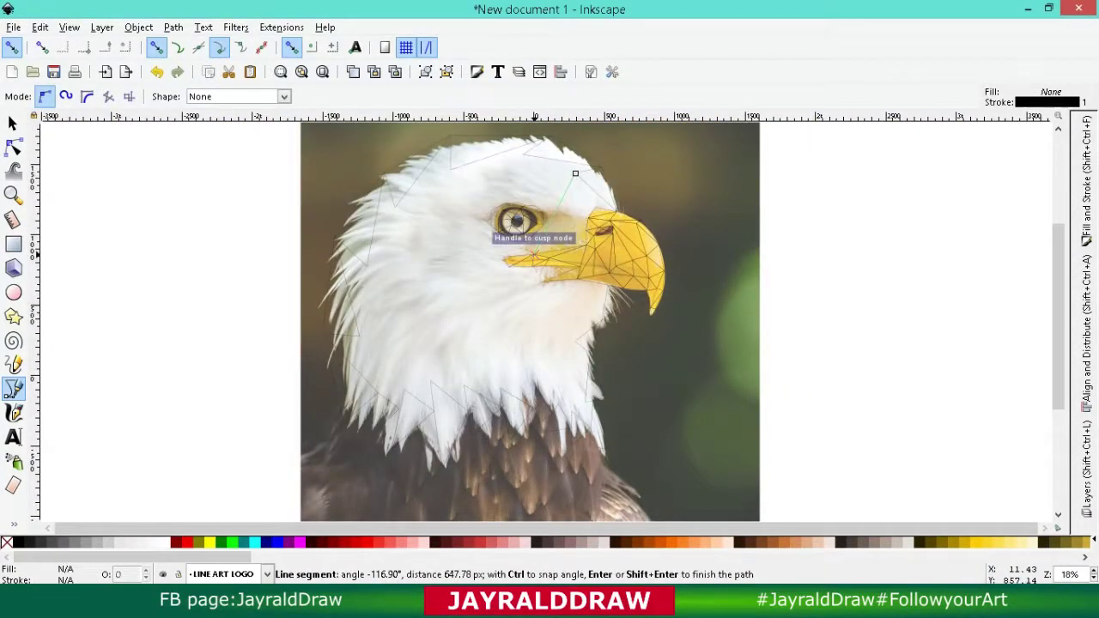
scroll(567, 167, "up", 2)
scroll(637, 233, "up", 2)
left_click(452, 186)
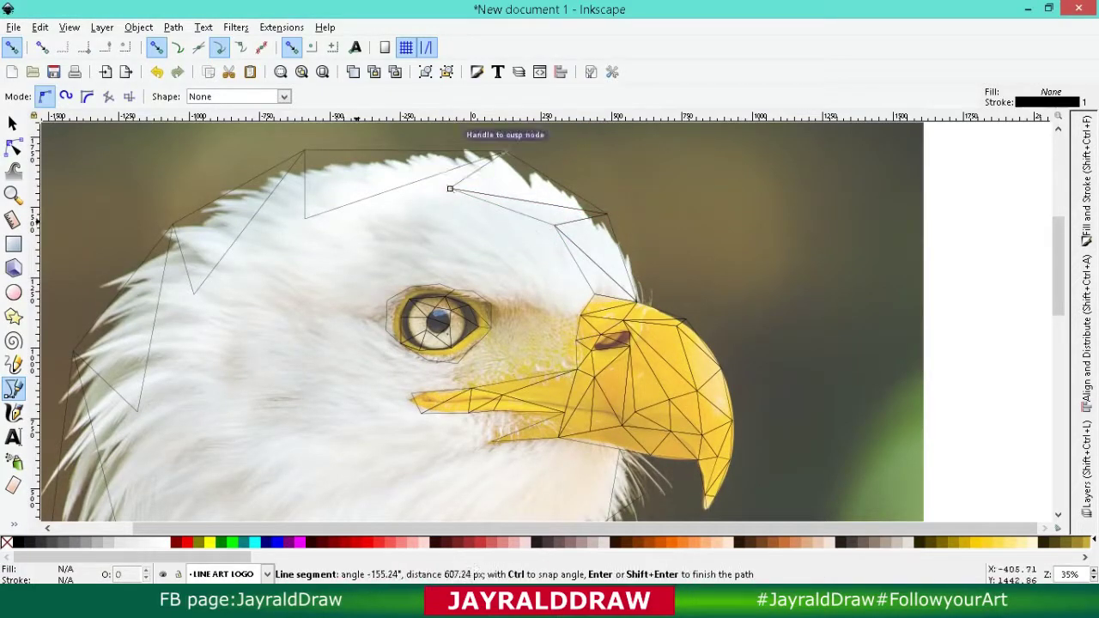
left_click(305, 219)
Step: Zigzag the outline across the neck feather tips and finish it on the snapped node
scroll(192, 257, "down", 2)
scroll(192, 228, "down", 4)
scroll(155, 258, "down", 2)
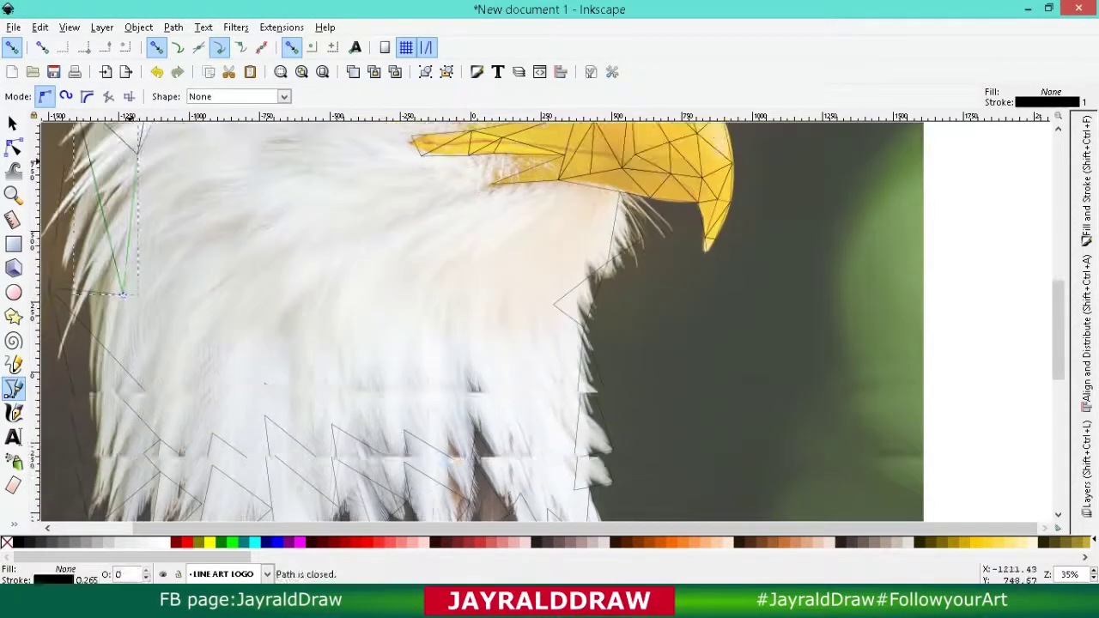
left_click(49, 288)
left_click(160, 408)
left_click(212, 401)
left_click(264, 384)
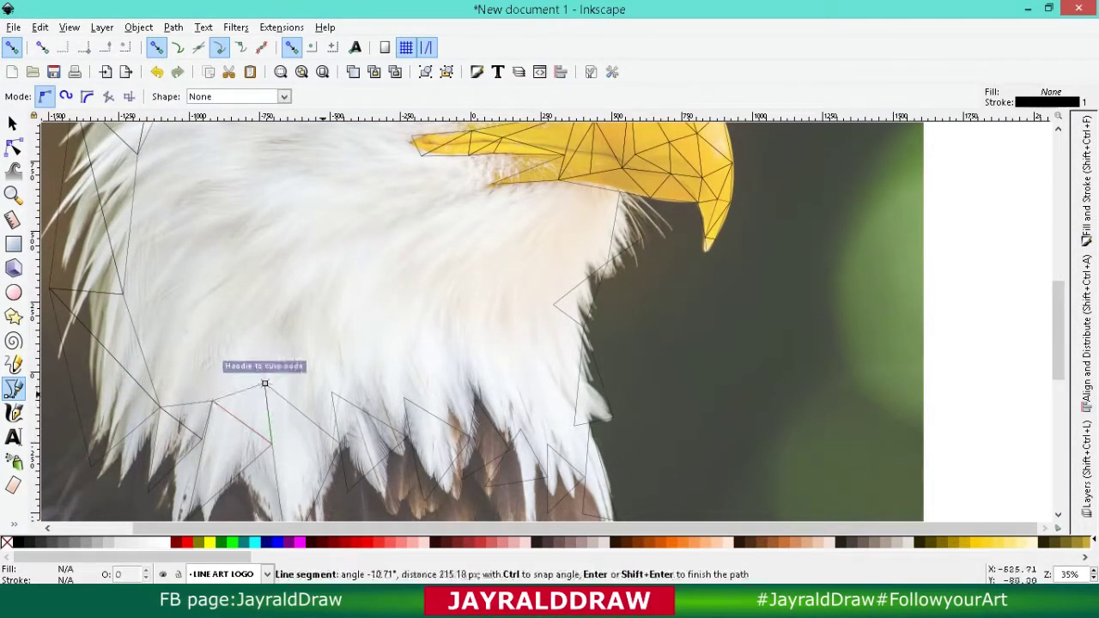
left_click(331, 392)
left_click(404, 397)
left_click(474, 399)
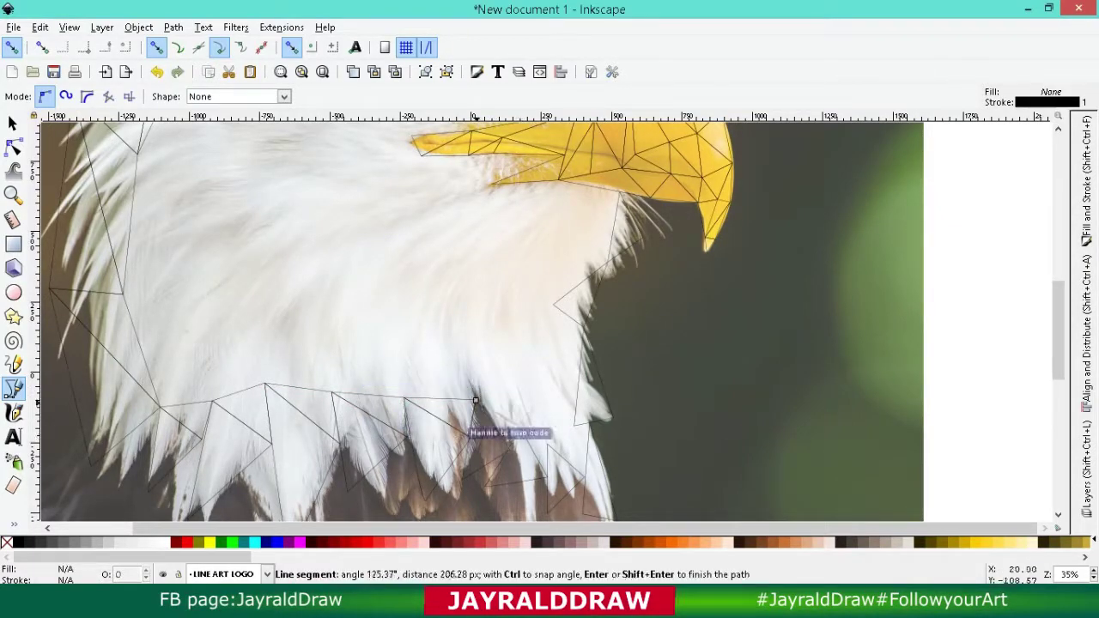
left_click(547, 445)
double_click(589, 421)
Step: Draw a new triangle line beneath the yellow beak
scroll(589, 421, "up", 1)
left_click(495, 311)
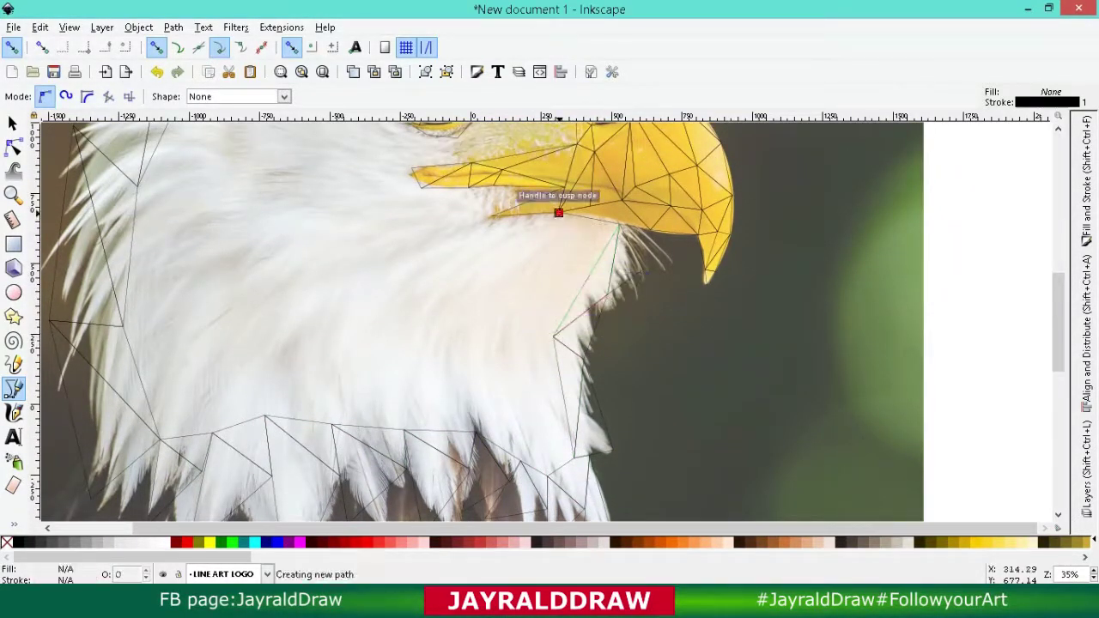
left_click(491, 216)
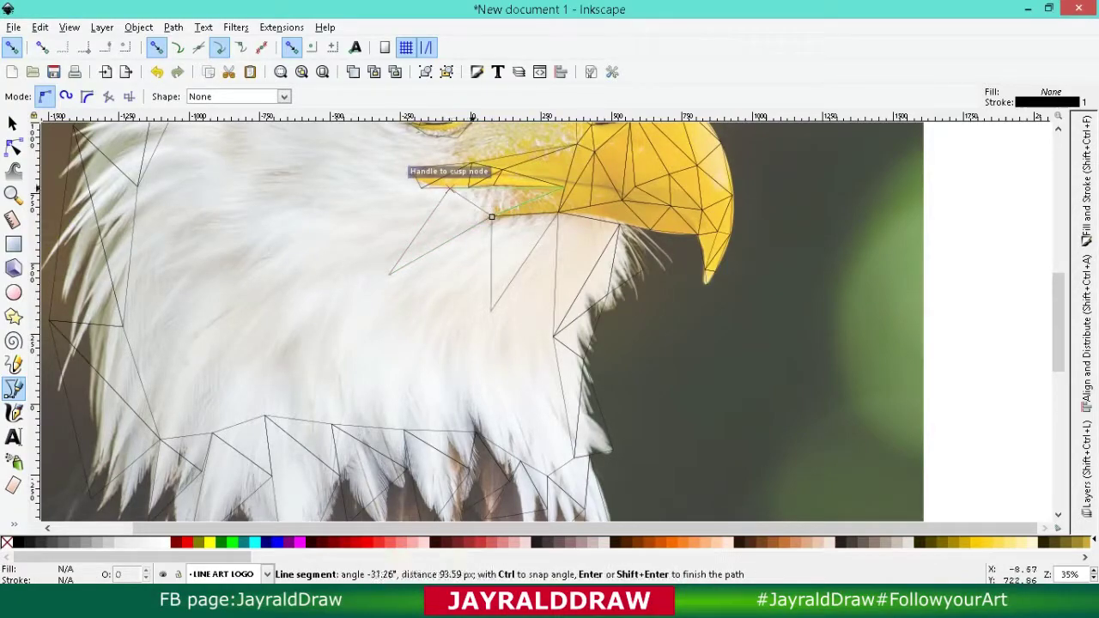
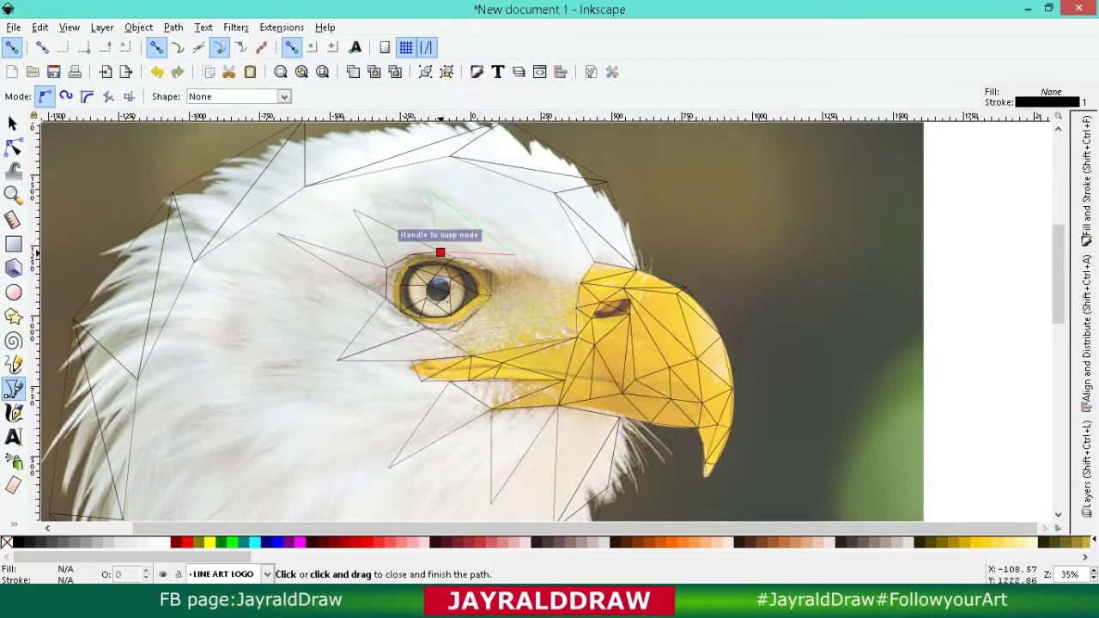
Step: Close the pen path, delete its two extra nodes, and reshape the curved segment beside the eye
left_click(490, 255)
key("n")
scroll(490, 255, "up", 4)
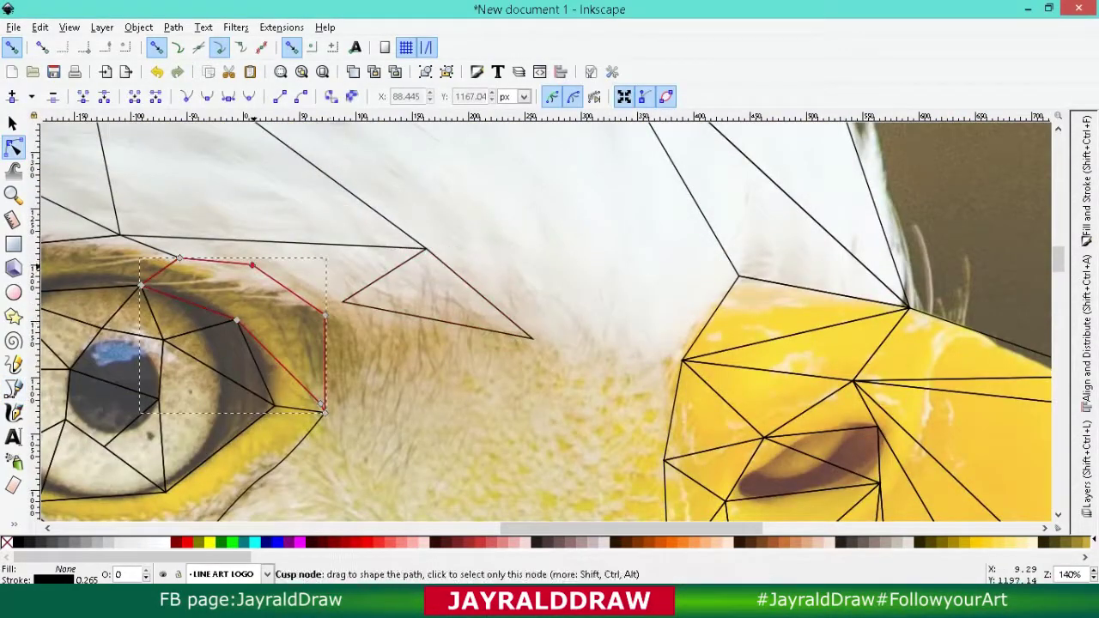
key("Delete")
left_click_drag(319, 403, 344, 245)
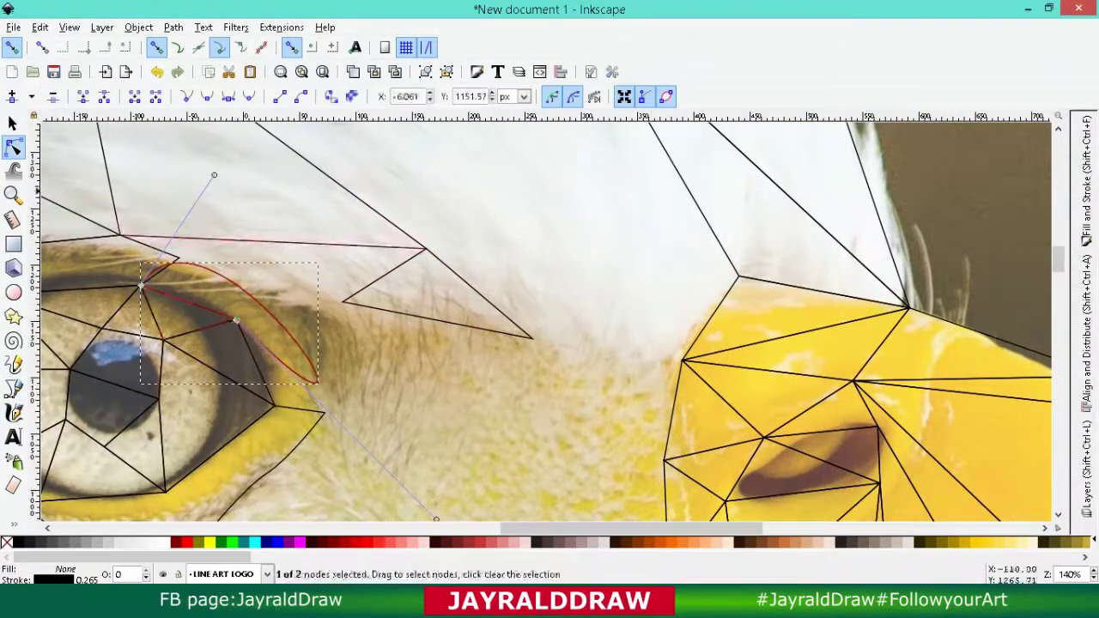
Step: Draw a straight mesh line from the eye's corner, over the eye toward the brow, and behind it
key("b")
left_click(178, 258)
left_click(236, 319)
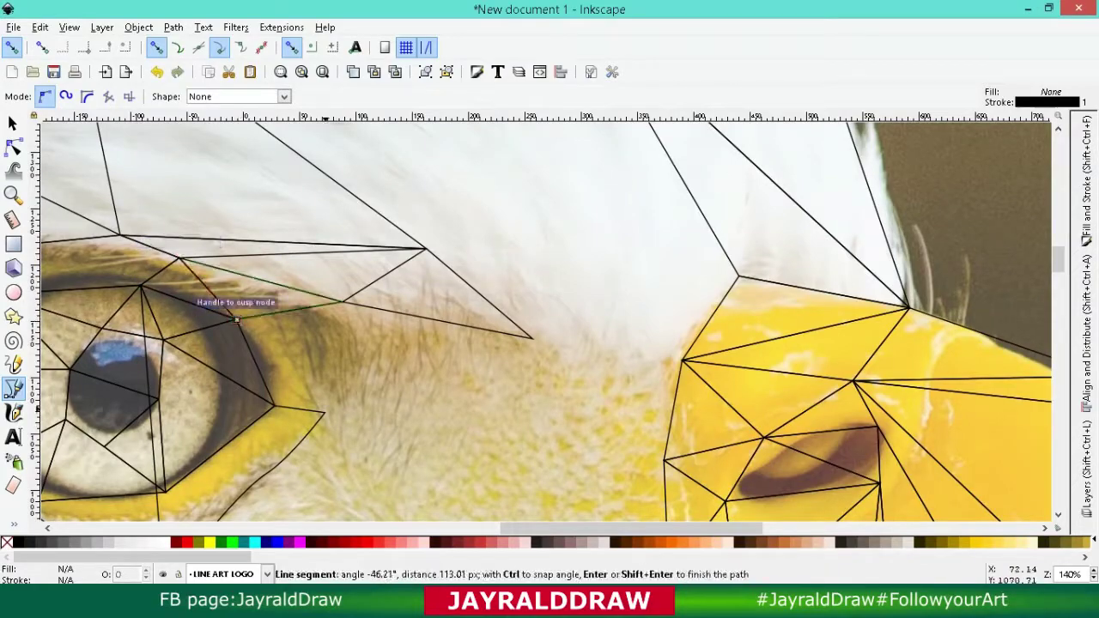
left_click(341, 302)
left_click(325, 413)
key("Return")
Step: Add mesh lines from an existing node down to the beak edge, plus a short connecting line
key("minus")
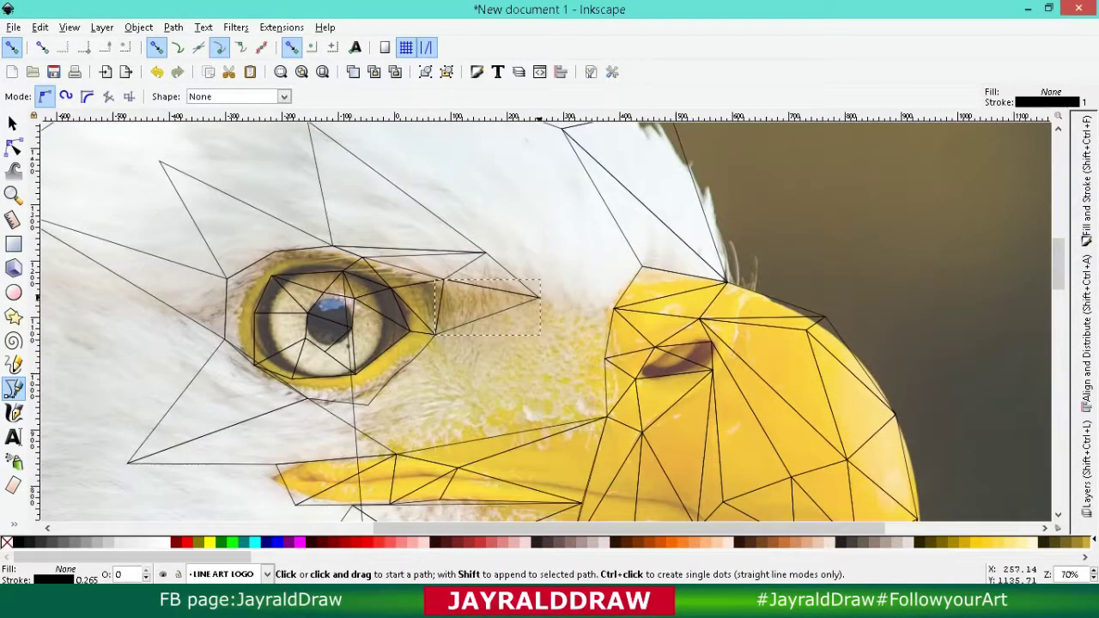
left_click(539, 297)
left_click(605, 416)
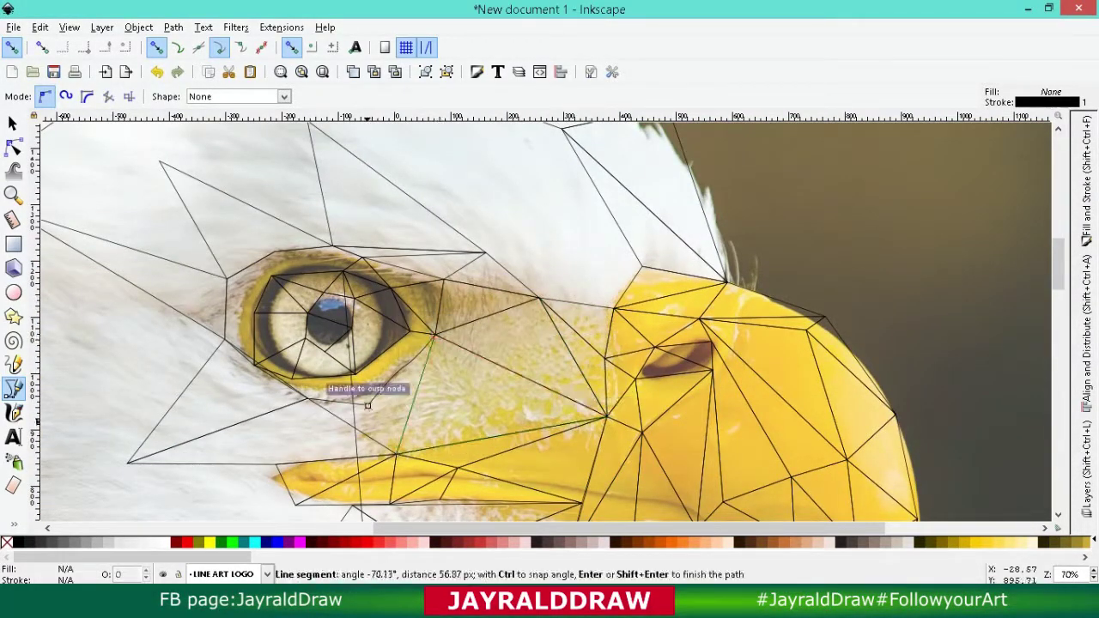
double_click(368, 404)
left_click(369, 403)
double_click(397, 452)
Step: Zoom out to the whole head and close another triangle in the mesh near the crown
scroll(362, 324, "down", 5)
key("n")
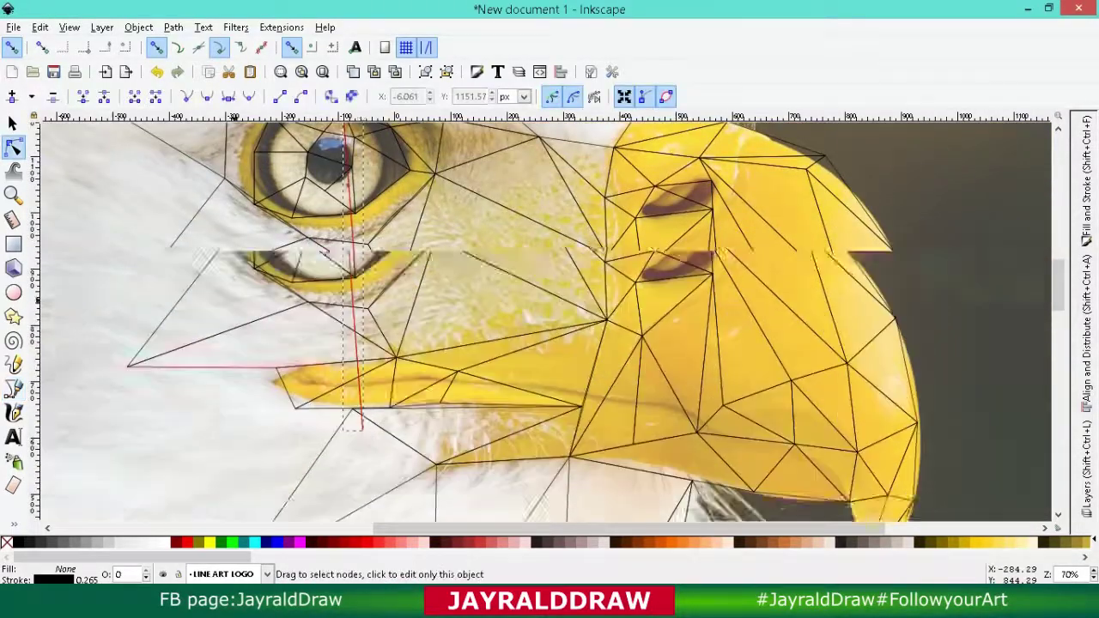
scroll(362, 324, "up", 3)
key("minus")
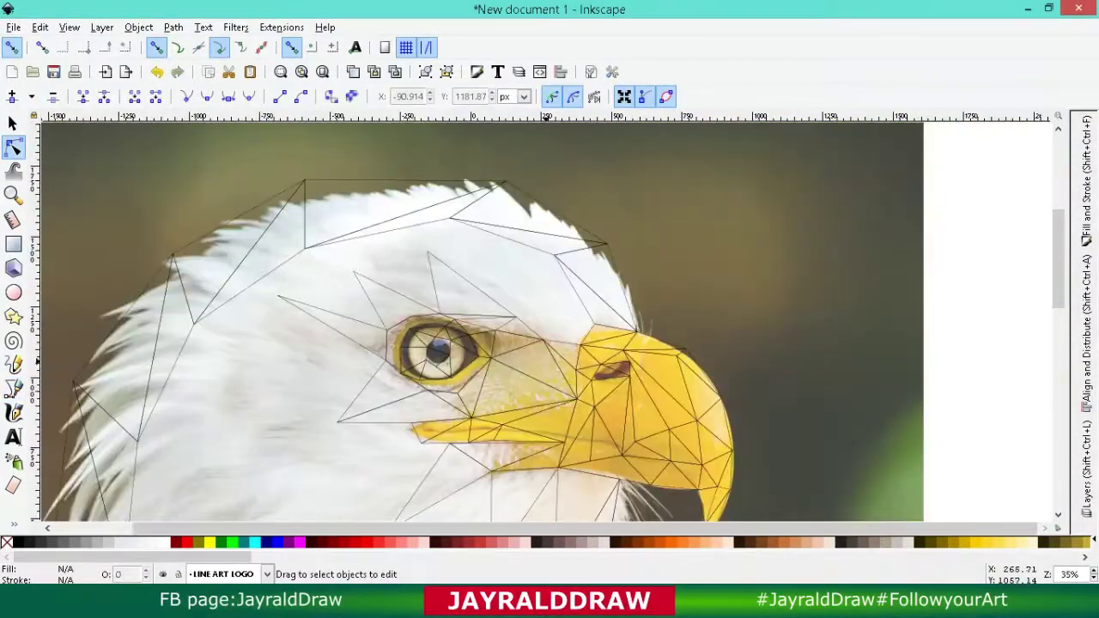
key("b")
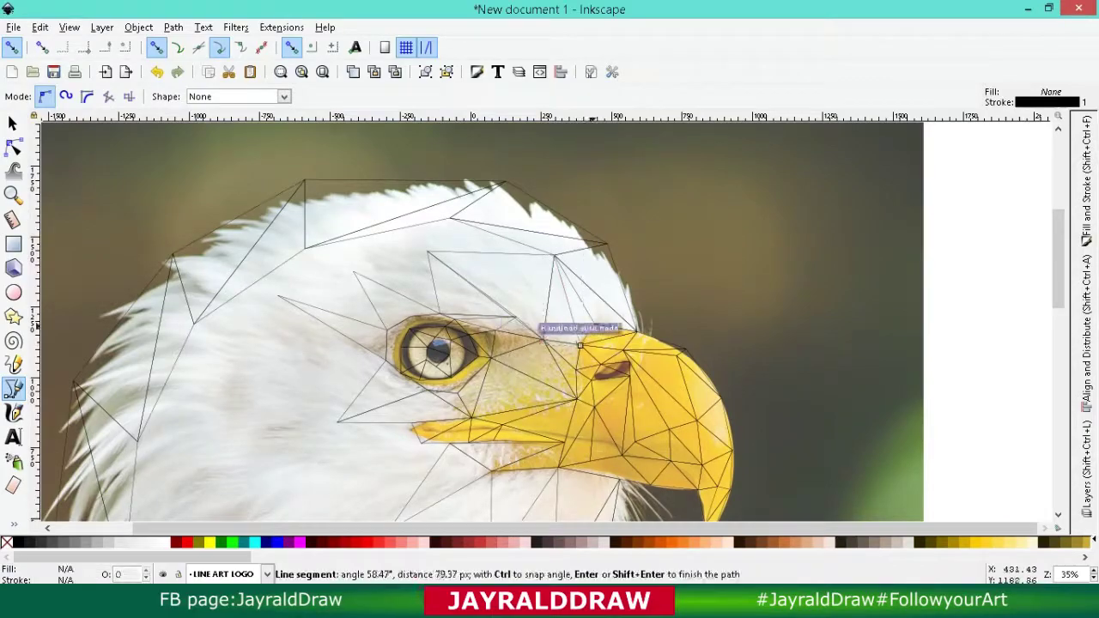
left_click(428, 251)
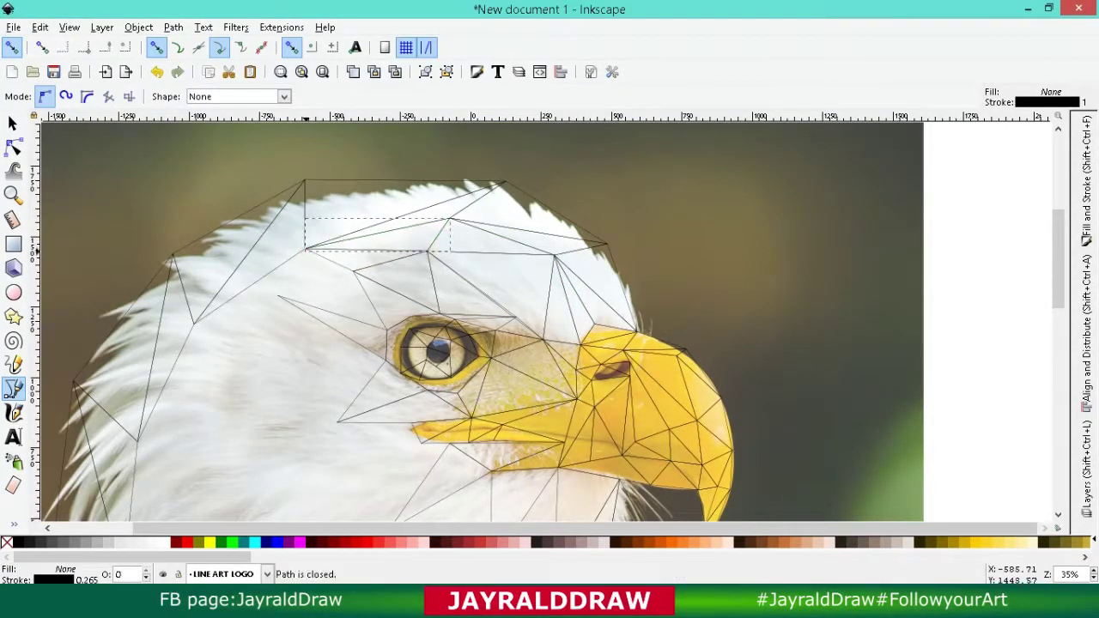
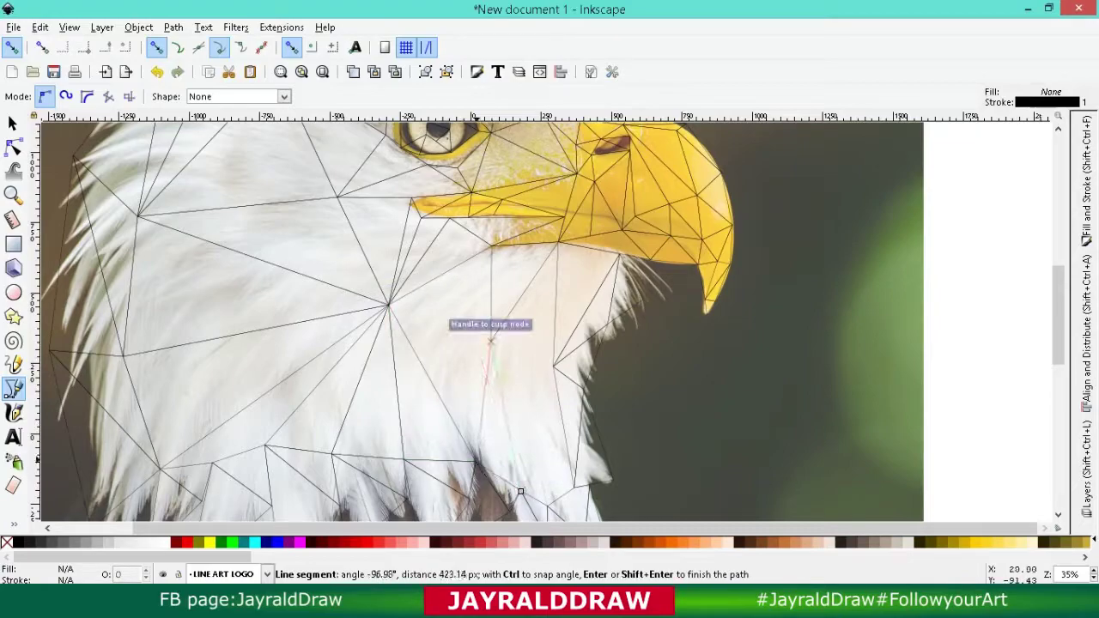
Step: Draw closed triangles over the lower neck feathers with the Pen tool
left_click(519, 496)
left_click(547, 508)
left_click(479, 468)
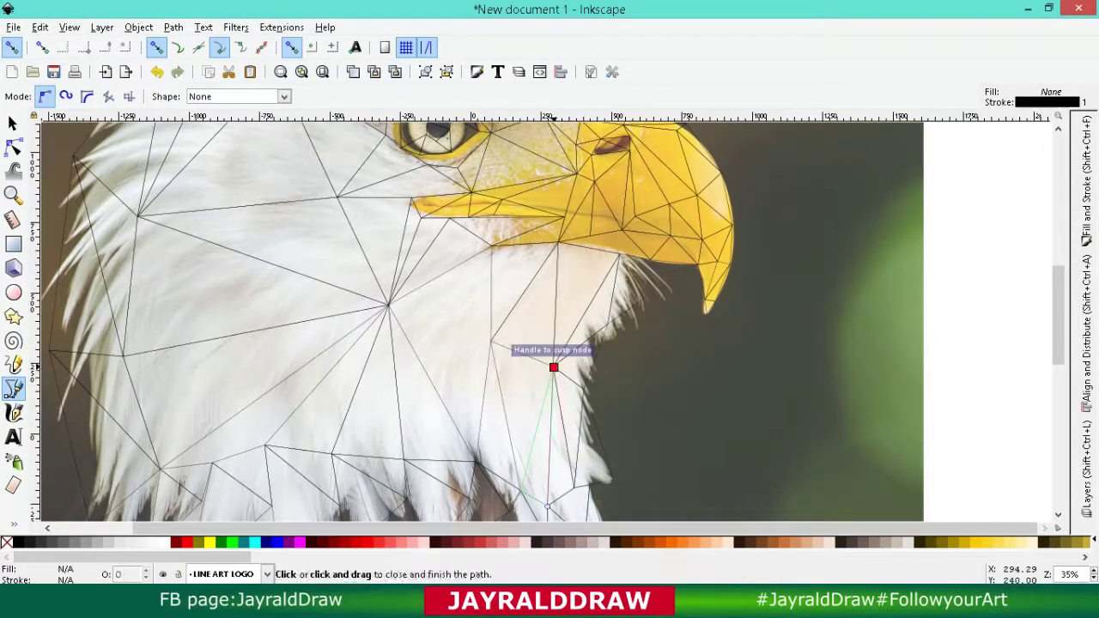
left_click(554, 367)
left_click(490, 342)
left_click(388, 303)
key("n")
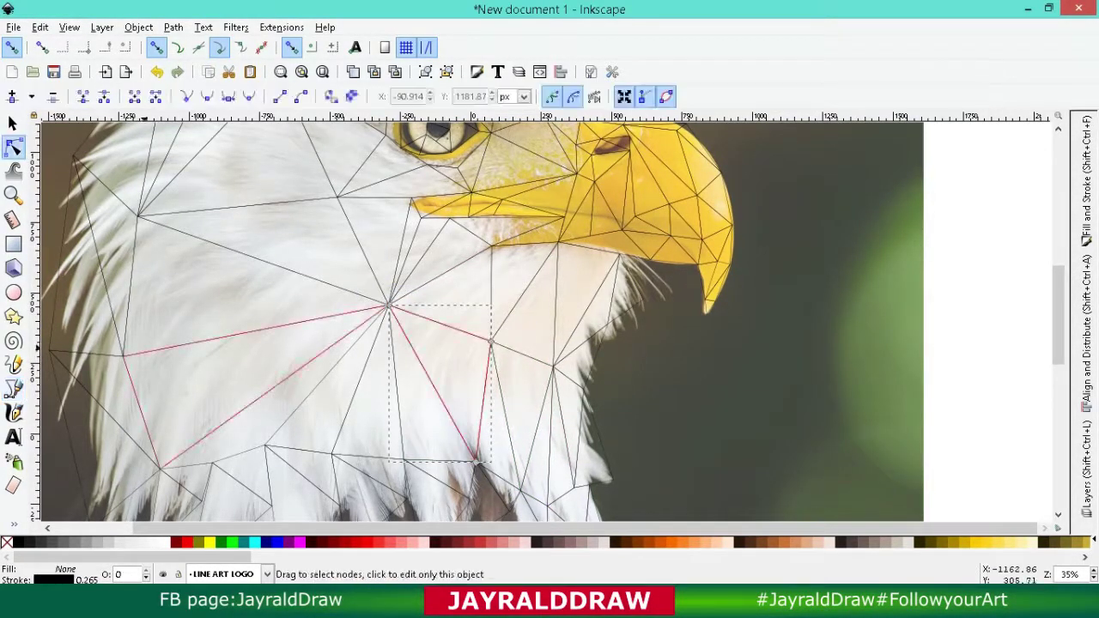
Step: Draw a closed zigzag outline along the chest feather edge
scroll(481, 327, "down", 8)
key("b")
left_click(398, 271)
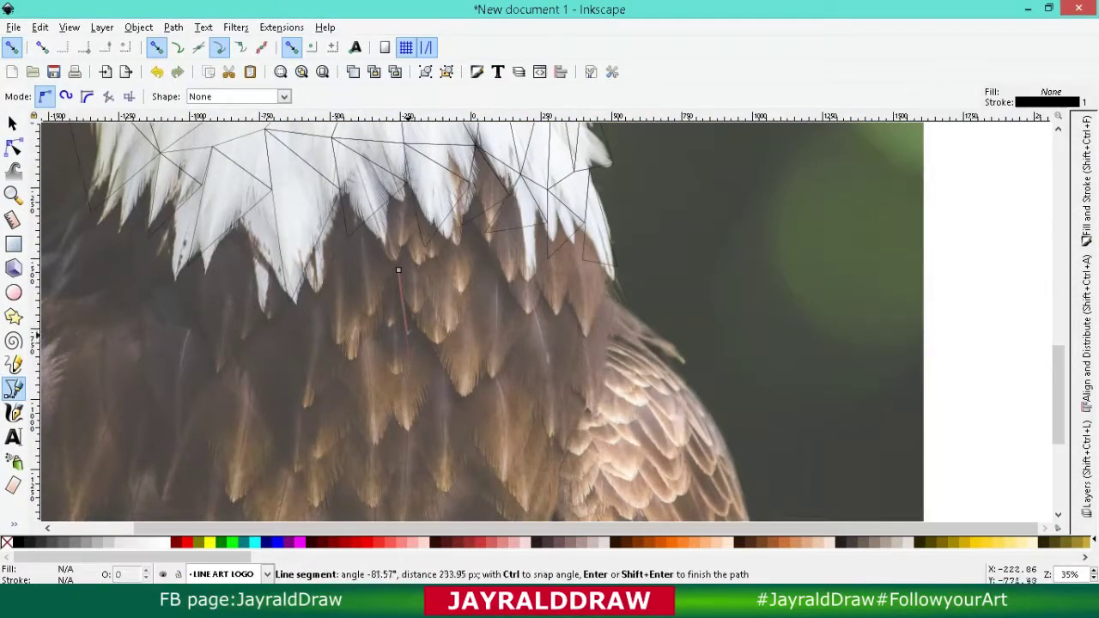
left_click(569, 289)
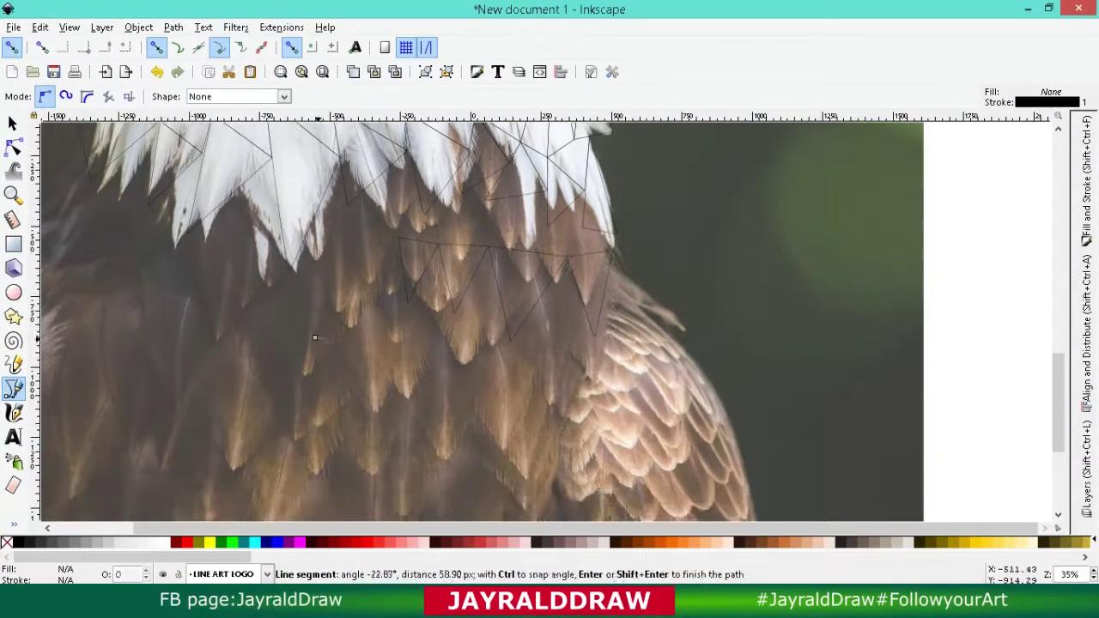
scroll(318, 339, "down", 1)
left_click(318, 338)
left_click(314, 335)
scroll(315, 336, "up", 2)
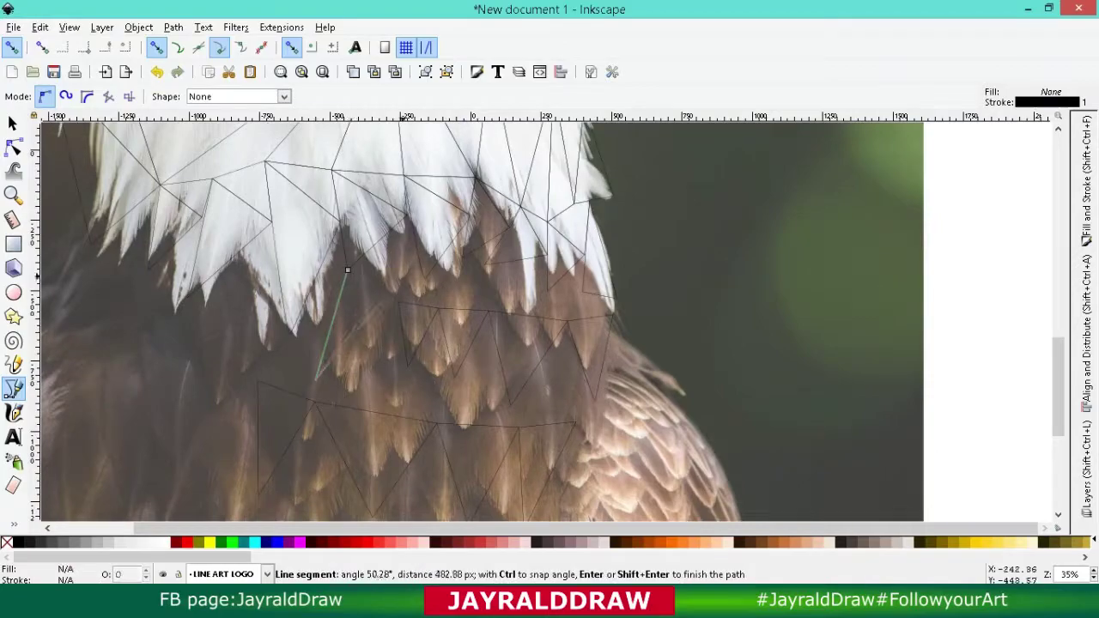
Step: Add closed triangles just below the white neck feathers, reusing existing vertices
left_click(292, 332)
left_click(314, 378)
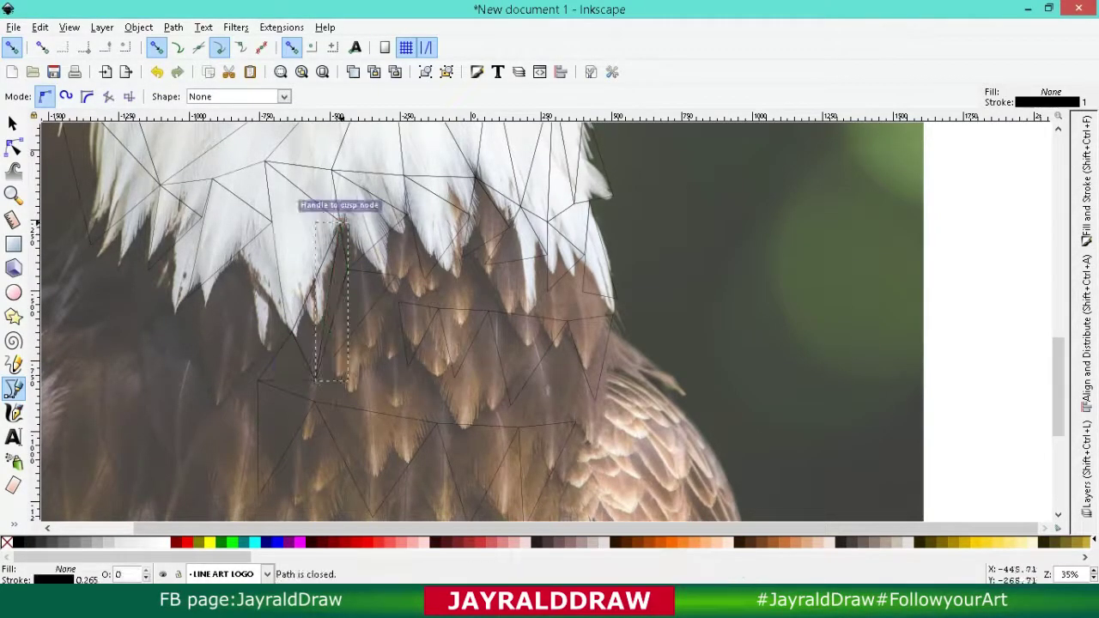
left_click(350, 268)
left_click(426, 277)
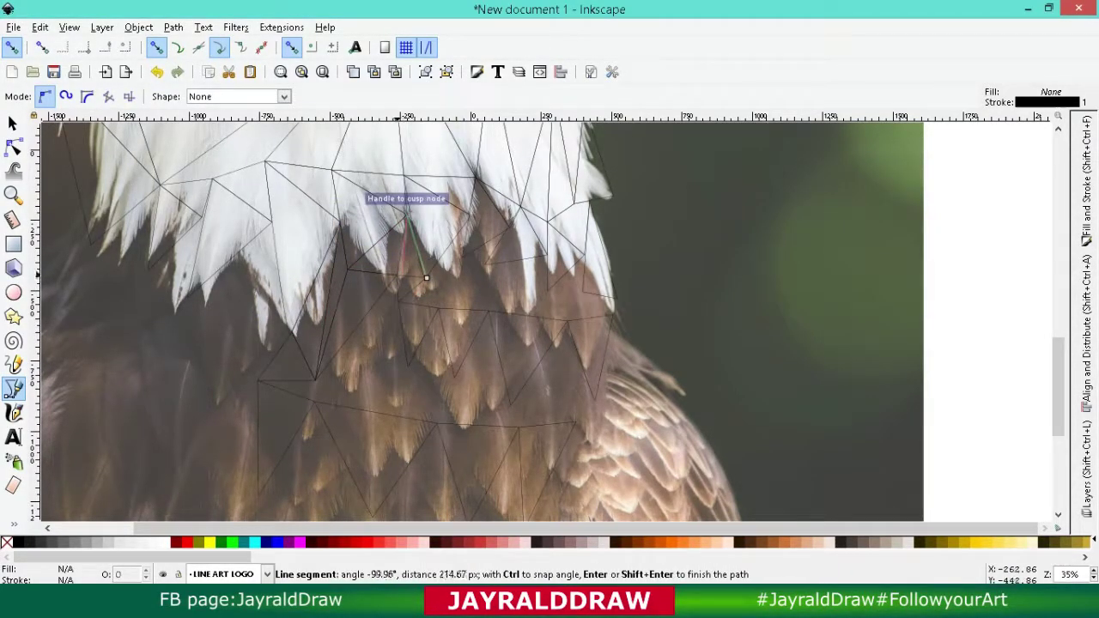
left_click(405, 214)
left_click(426, 277)
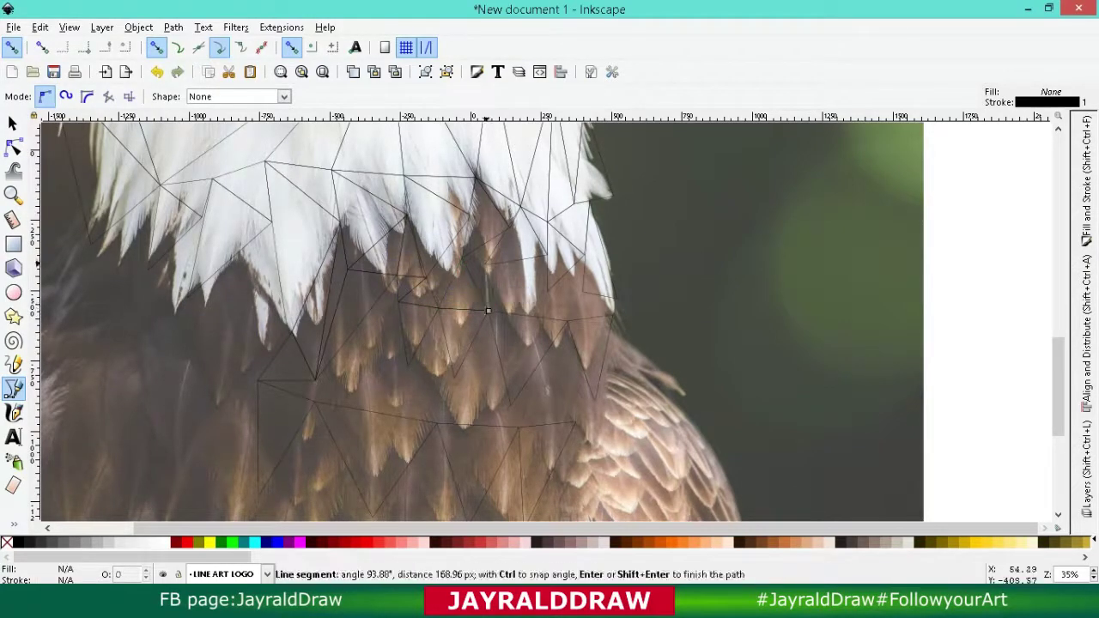
left_click(496, 251)
left_click(439, 308)
Step: Adjust a triangle's corner point, then draw triangles along the right shoulder edge
key("n")
left_click(486, 266)
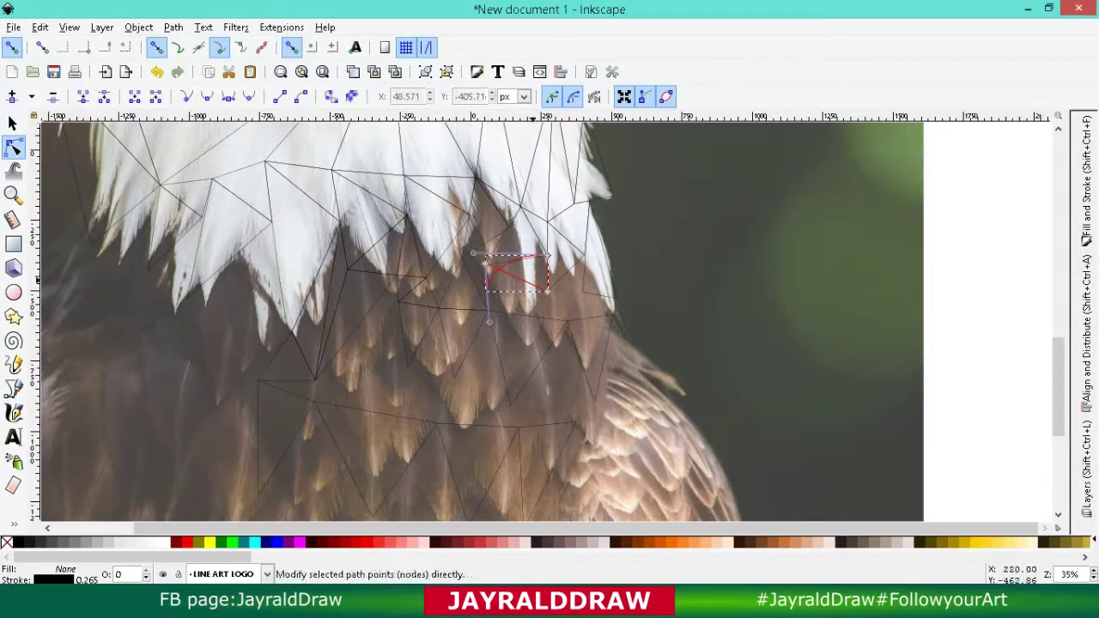
key("b")
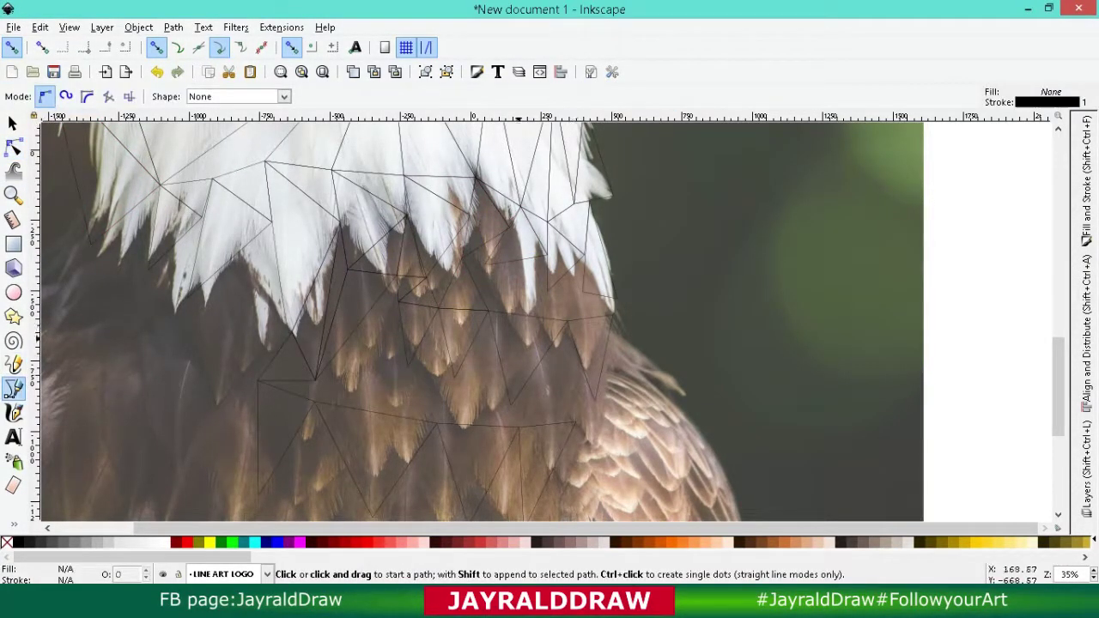
left_click(485, 262)
left_click(545, 255)
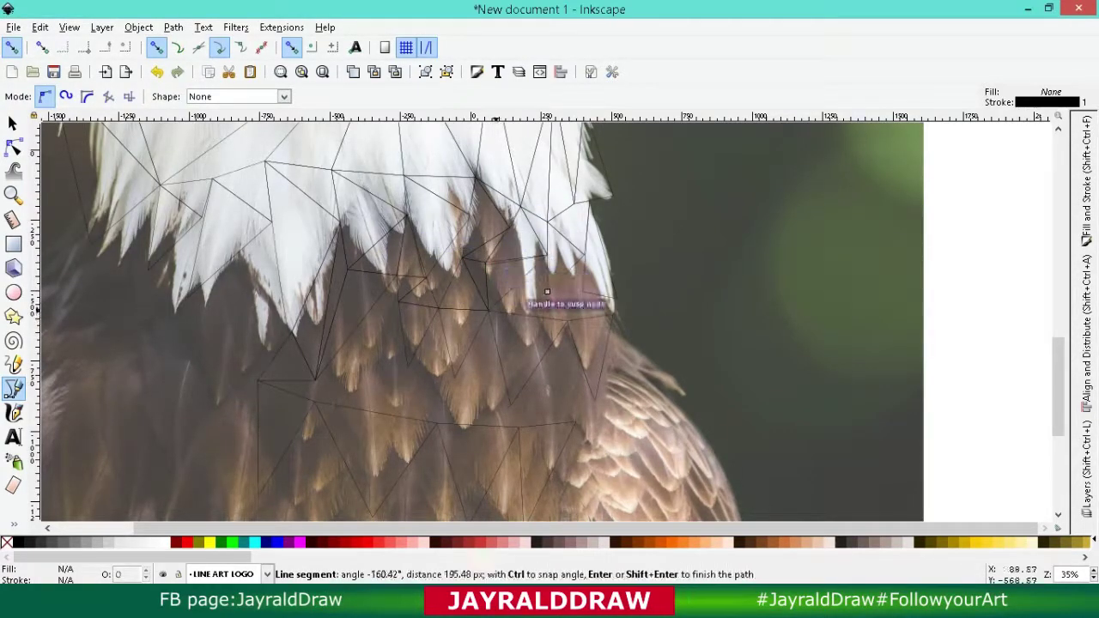
left_click(582, 292)
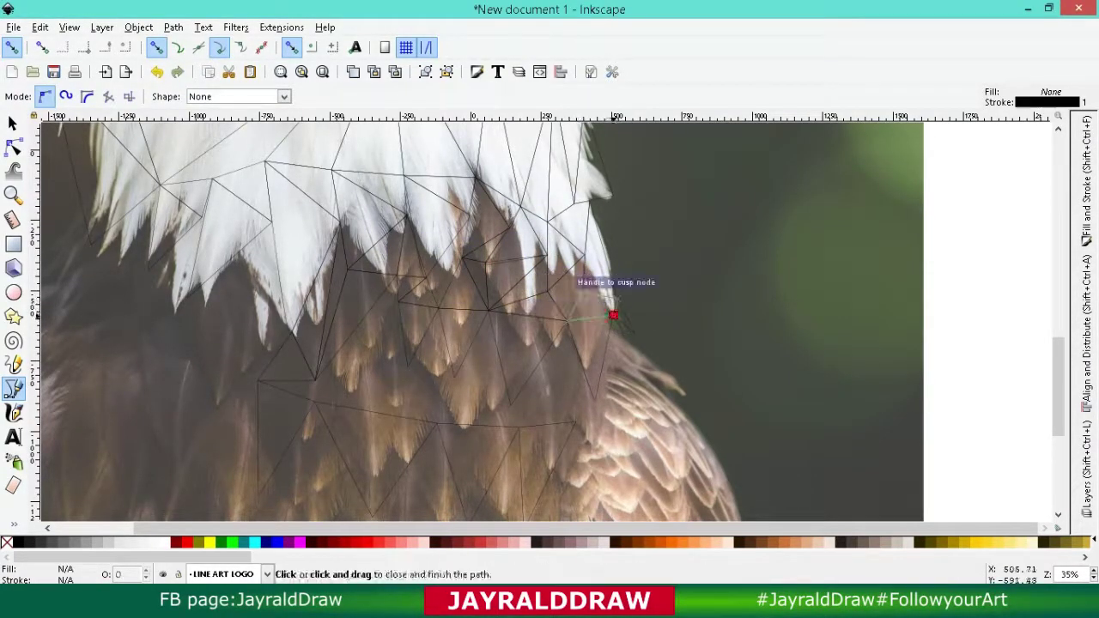
key("minus")
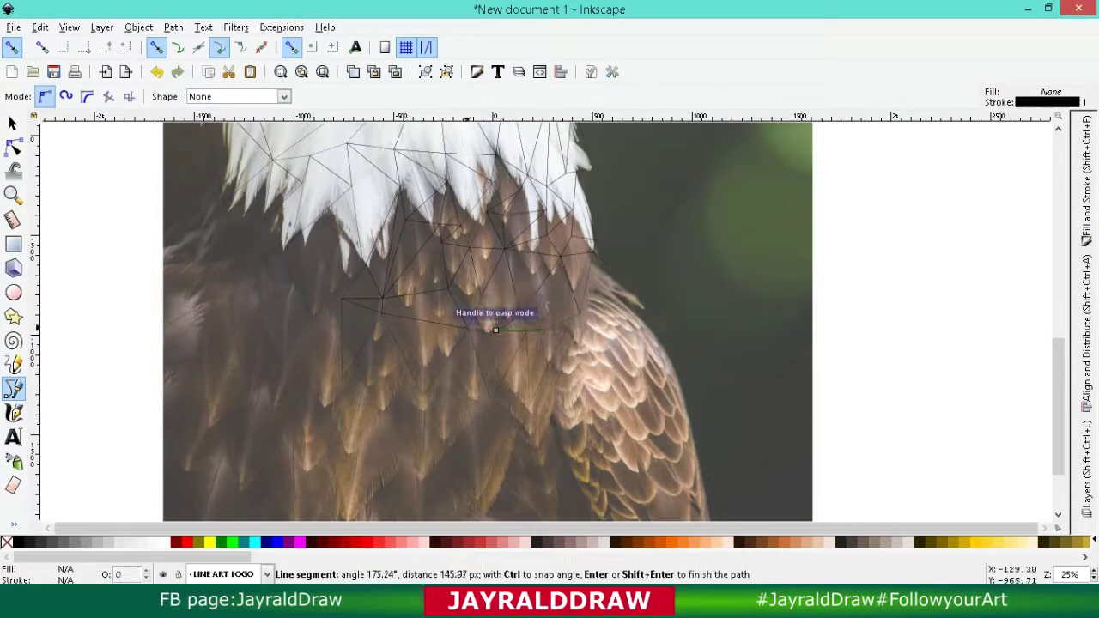
Step: Finish the open triangle path and enable an additional snapping option
key("Return")
scroll(566, 328, "up", 3)
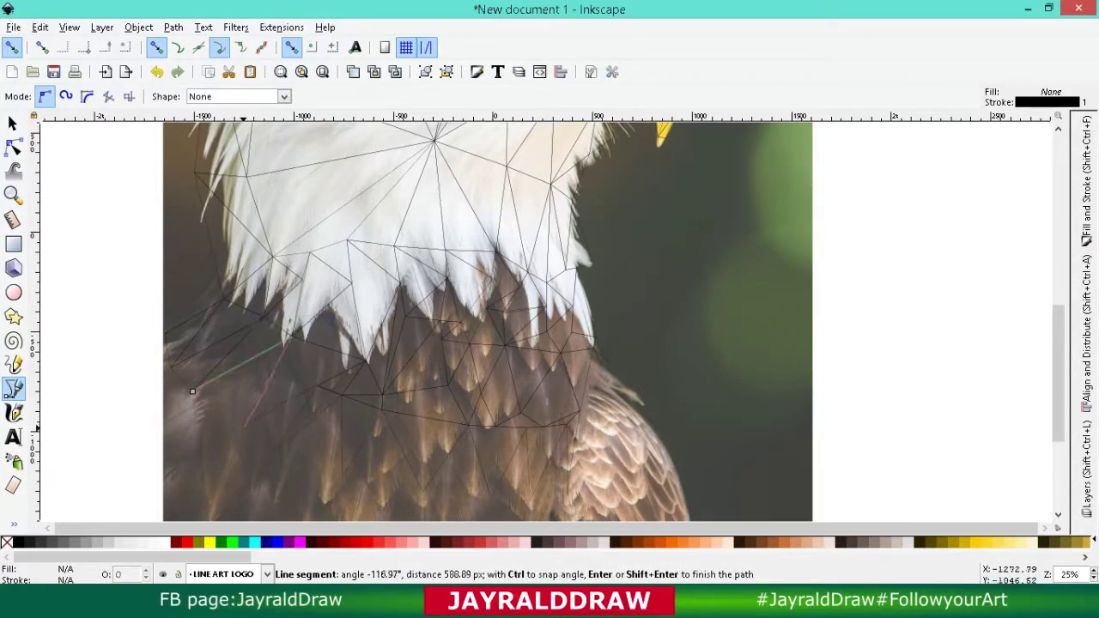
scroll(192, 392, "up", 1, "ctrl")
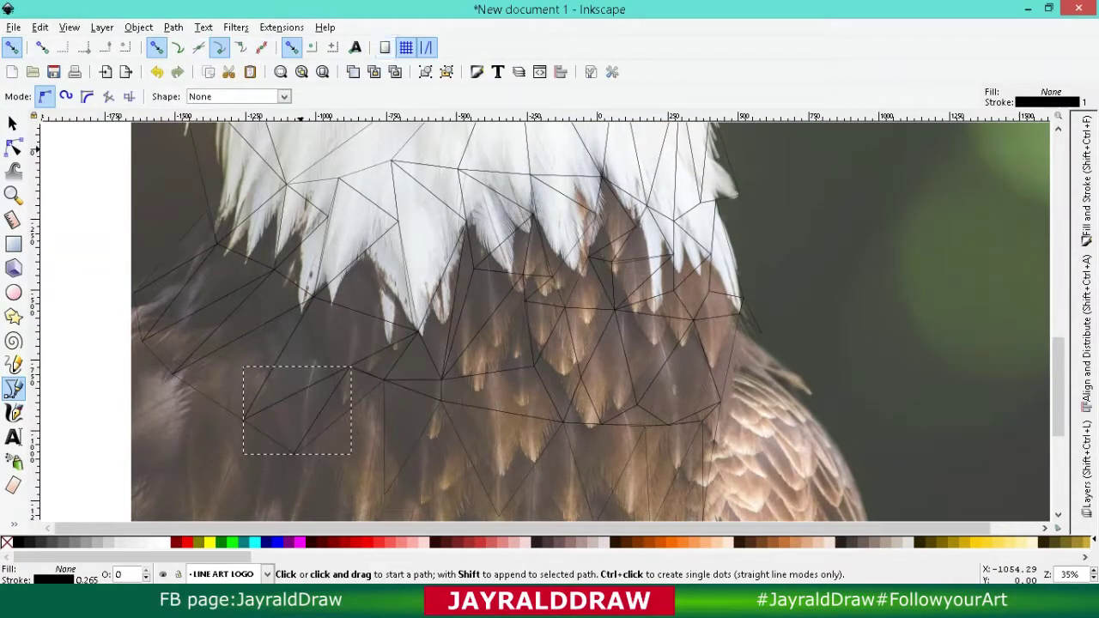
left_click(240, 47)
scroll(498, 510, "down", 2)
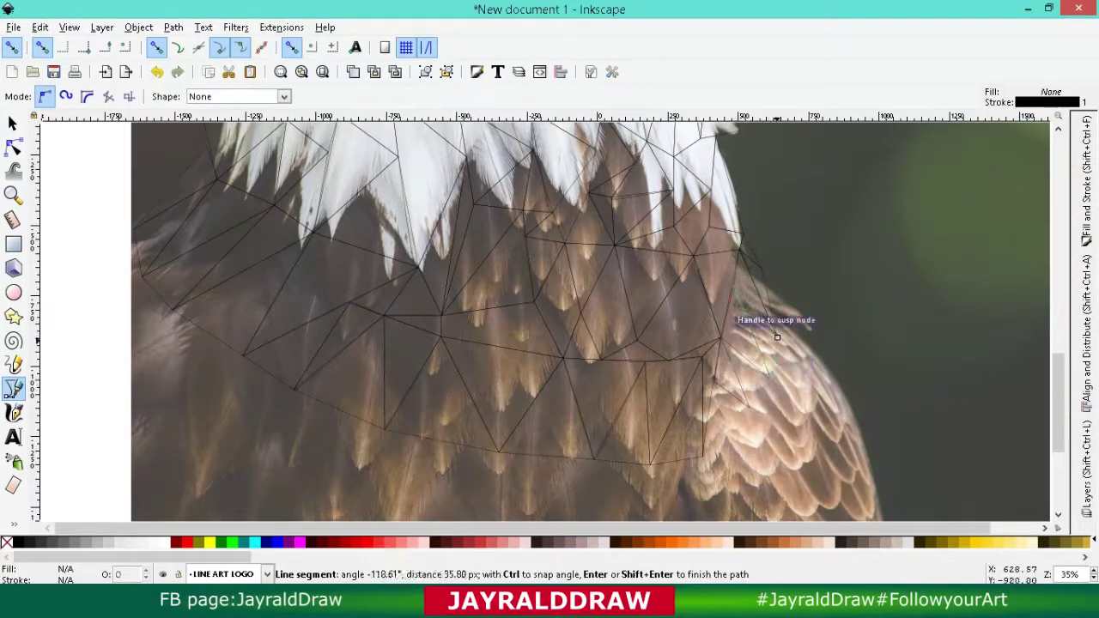
Step: Give all triangle paths a stroke width of 3
key("5")
key("s")
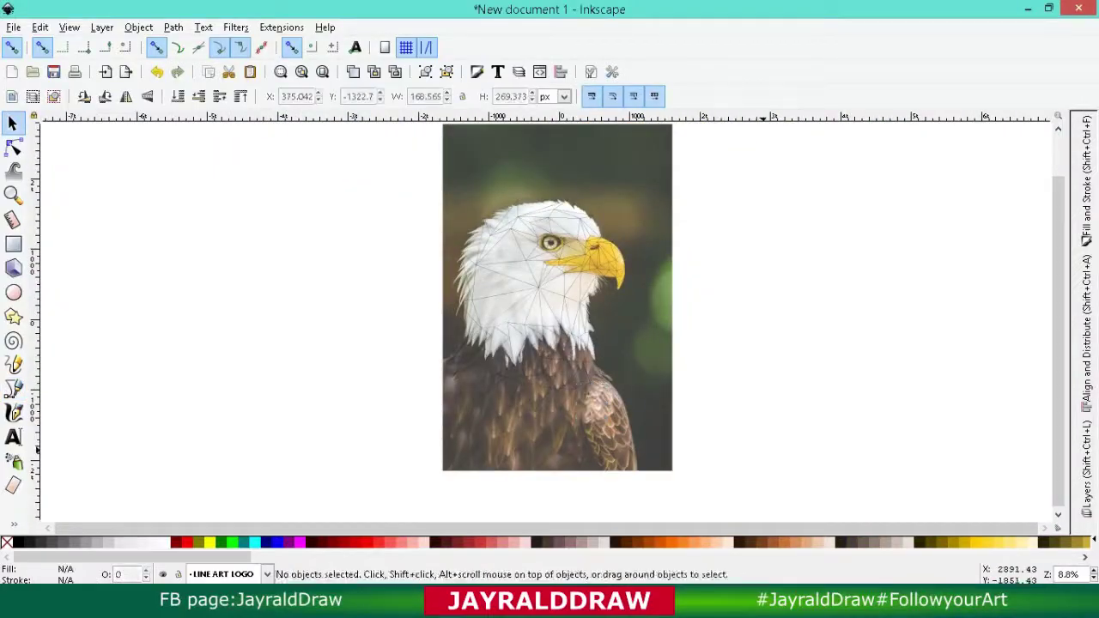
key("ctrl+a")
key("ctrl+shift+f")
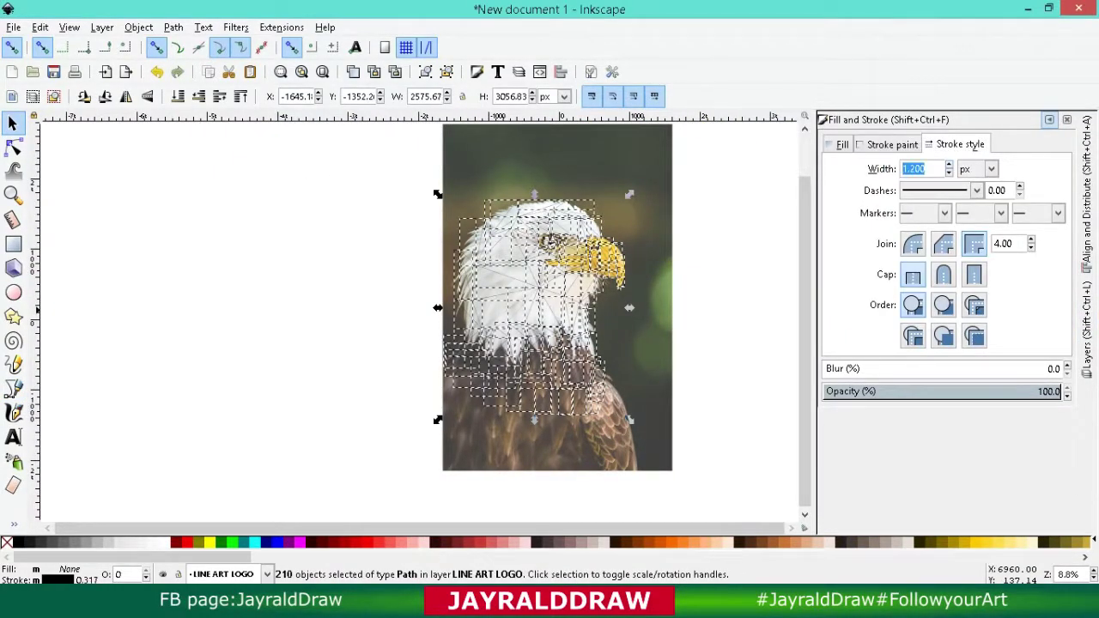
type("3")
key("Escape")
Step: Set the photo layer's opacity to 100 in the Layers dialog
left_click(1086, 361)
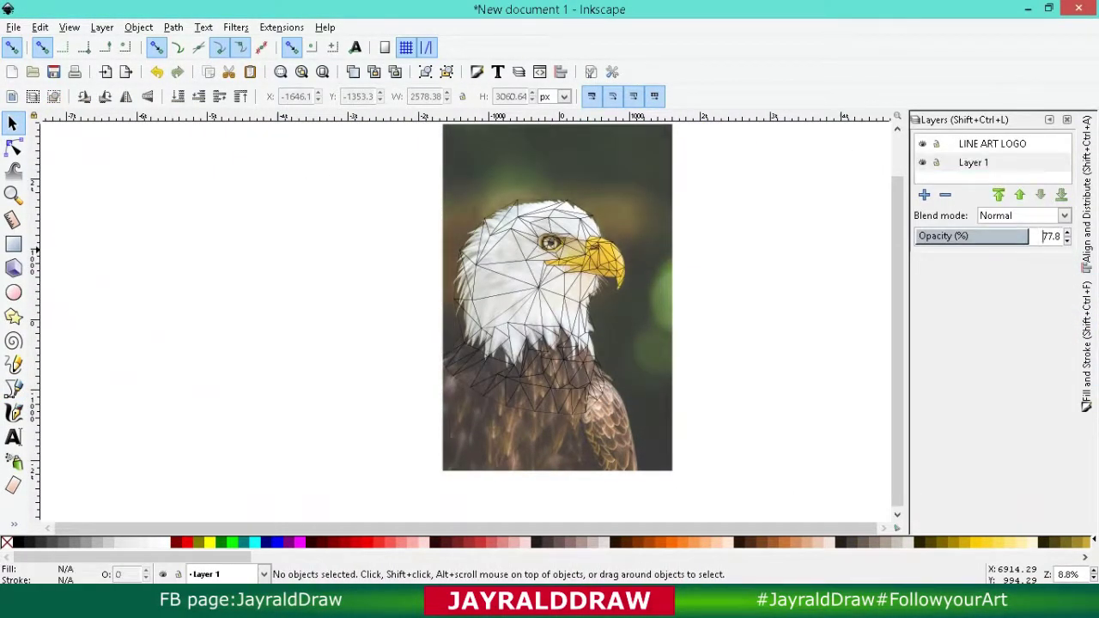
type("100")
key("Return")
left_click(992, 144)
scroll(601, 267, "up", 5)
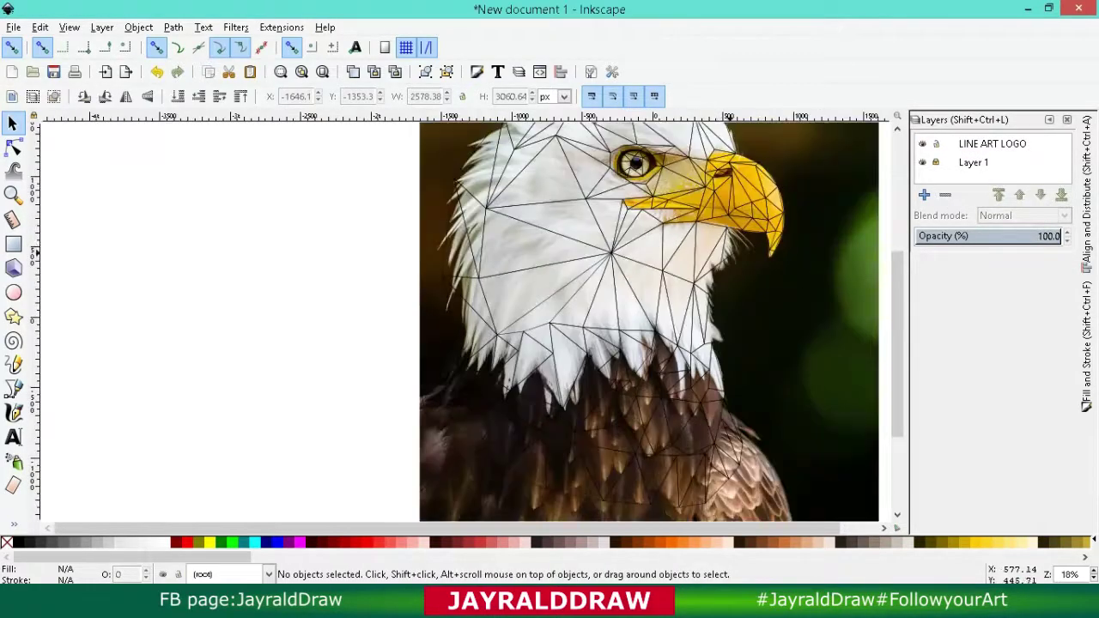
scroll(601, 266, "up", 5)
Step: Draw a patch triangle filling a gap on the eagle's beak
left_click(438, 257)
key("d")
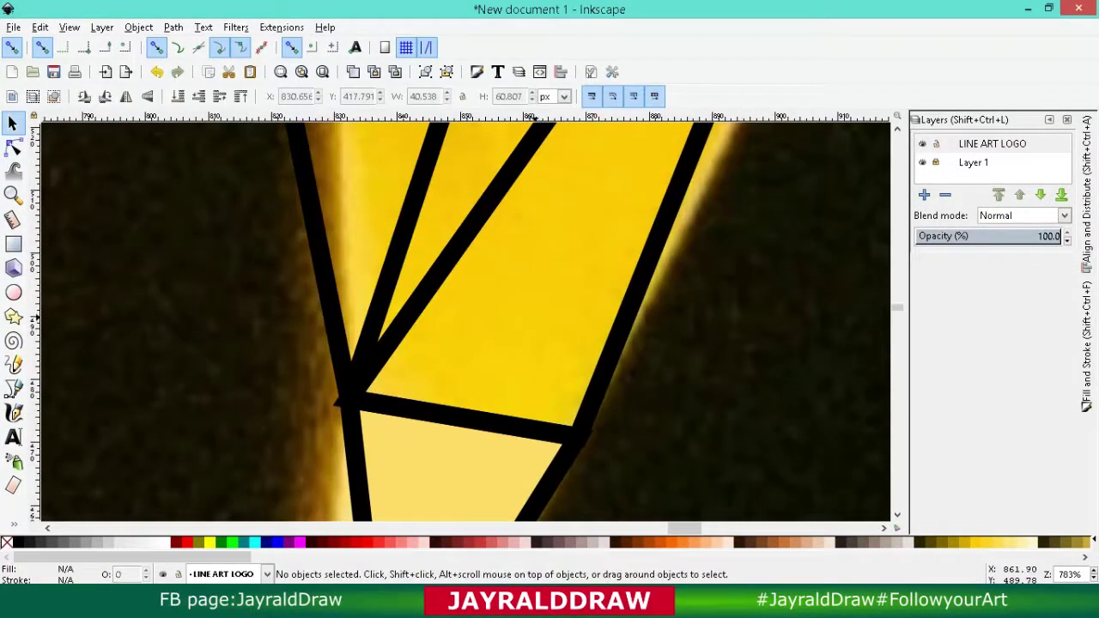
scroll(463, 322, "down", 3)
left_click(429, 300)
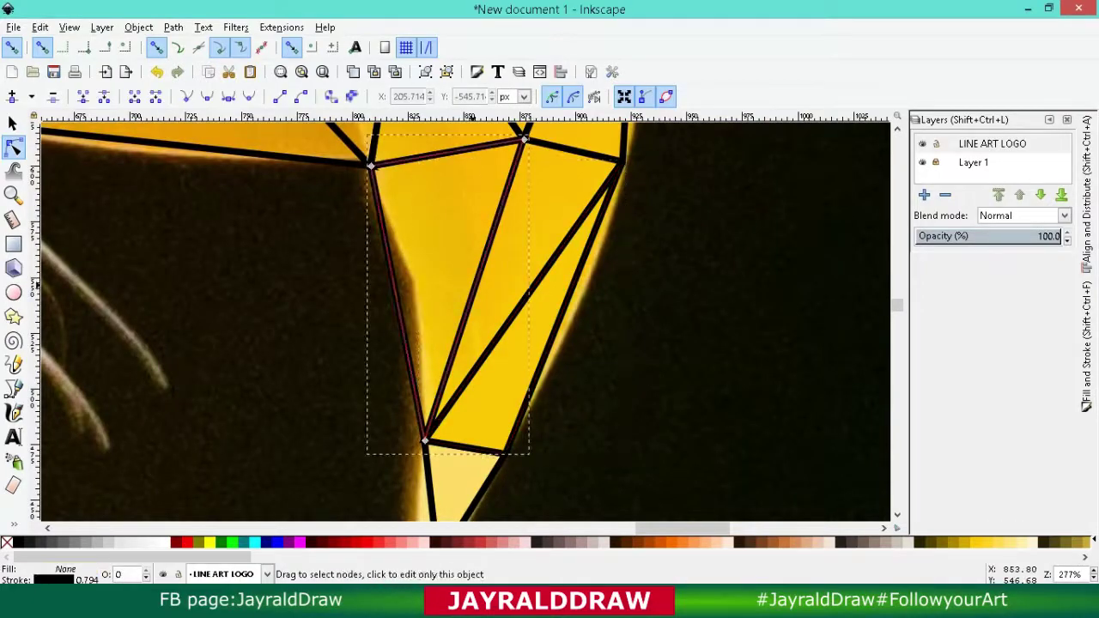
key("d")
left_click(522, 226)
key("b")
left_click(423, 472)
left_click(522, 171)
Step: Fill the beak patch with the averaged yellow sampled from the photo
key("d")
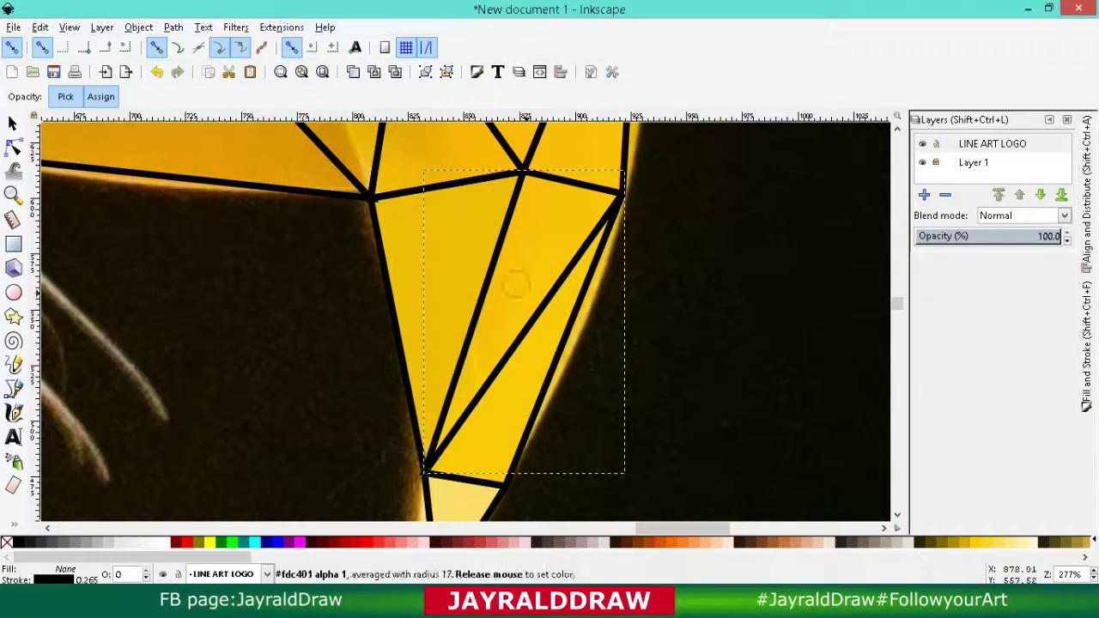
left_click_drag(515, 282, 421, 378)
key("n")
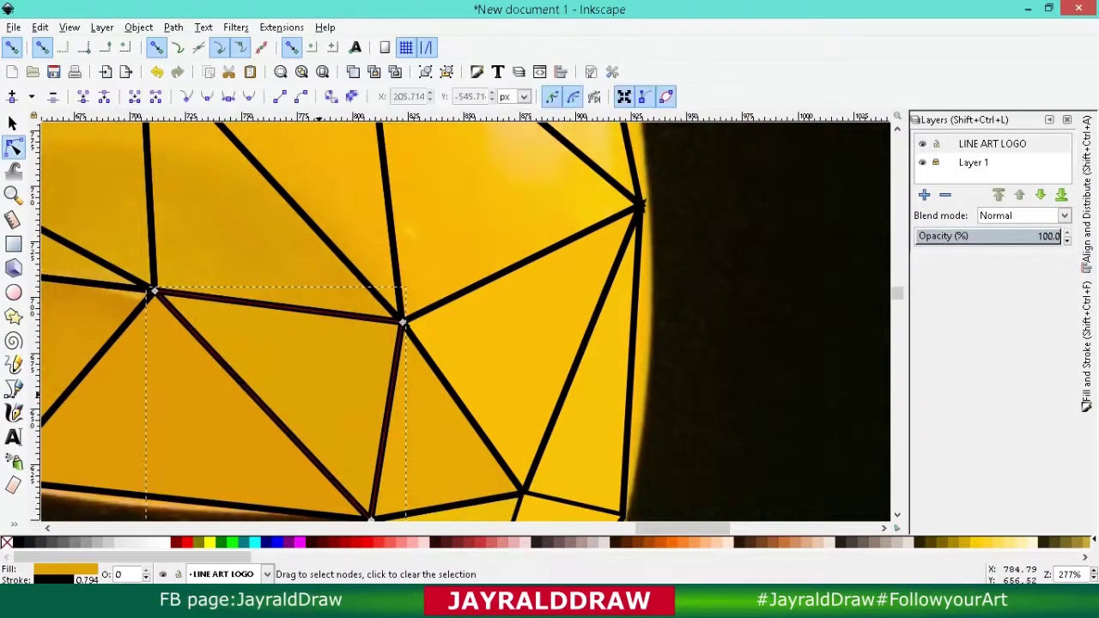
key("d")
key("b")
Step: Draw another beak patch snapped to the neighbouring triangle vertices
left_click(470, 289)
scroll(471, 289, "up", 3)
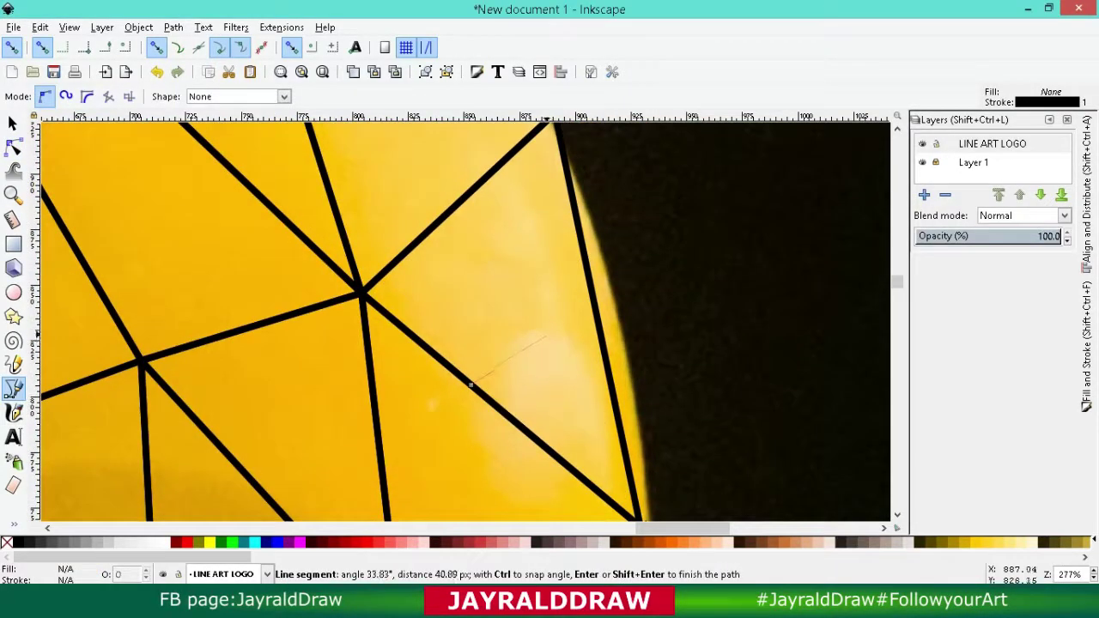
left_click(548, 319)
left_click(640, 517)
left_click(554, 127)
left_click(360, 292)
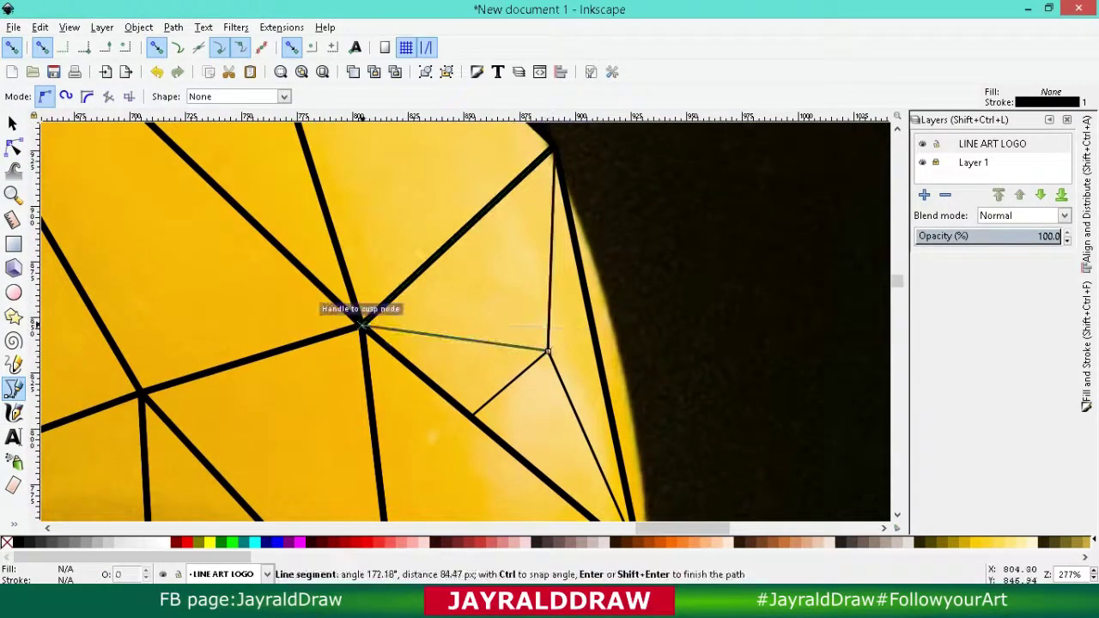
left_click(548, 320)
Step: Fill the new beak patch with the photo's beak colour using the Dropper
key("d")
left_click(516, 339)
key("n")
key("Escape")
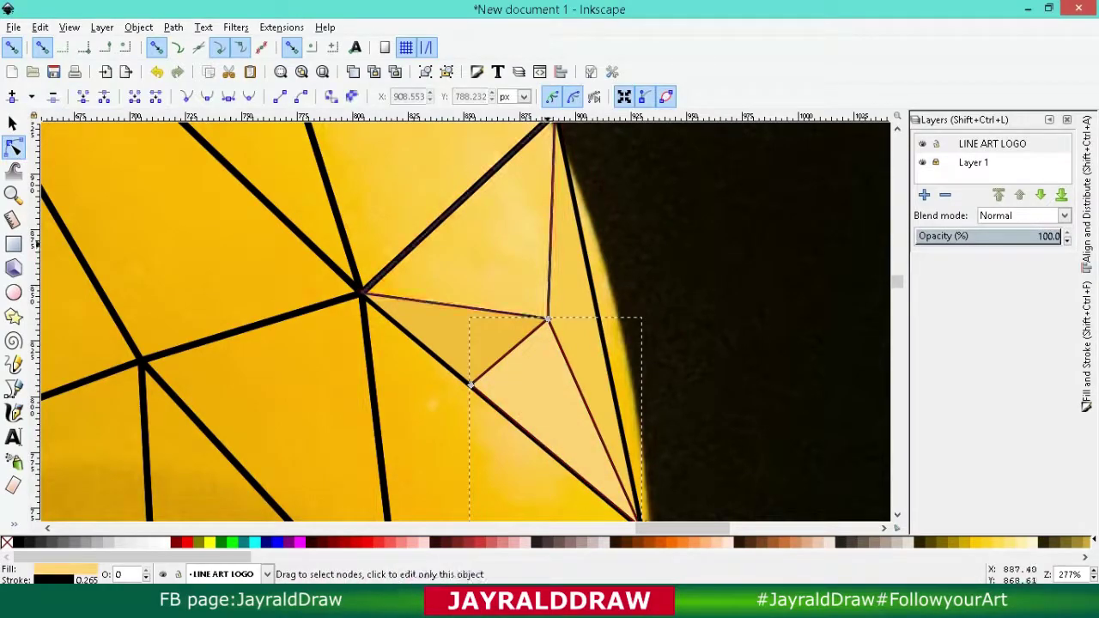
scroll(543, 316, "down", 2)
key("d")
left_click(567, 360)
key("n")
key("b")
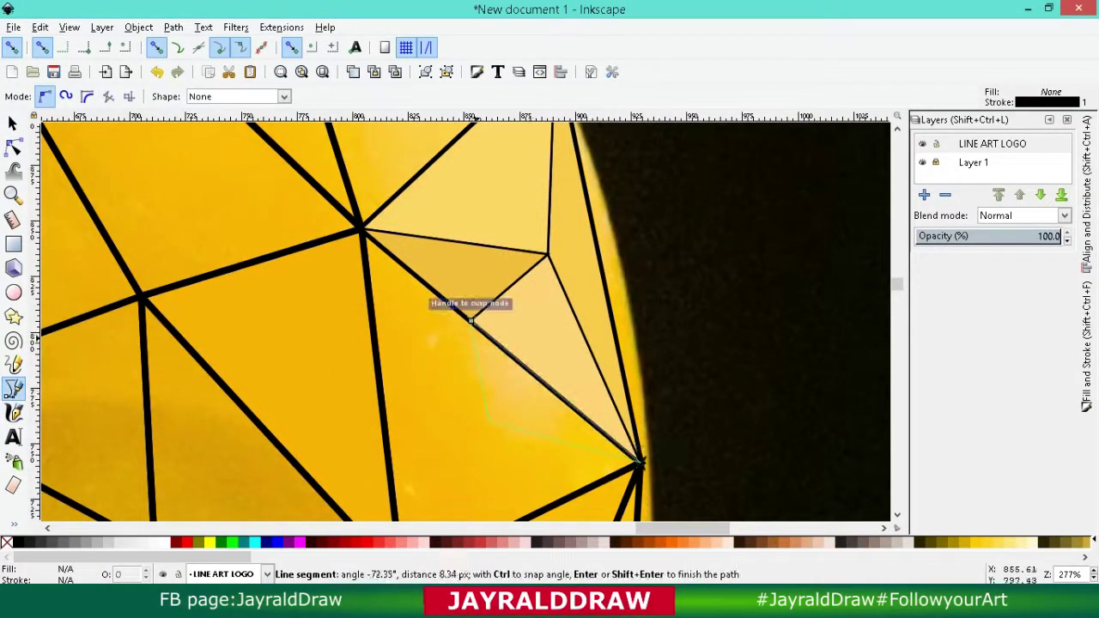
Step: Draw a patch between beak triangles and fill it with sampled yellow
left_click(471, 320)
scroll(470, 320, "down", 3)
left_click(471, 225)
left_click(361, 130)
left_click(400, 481)
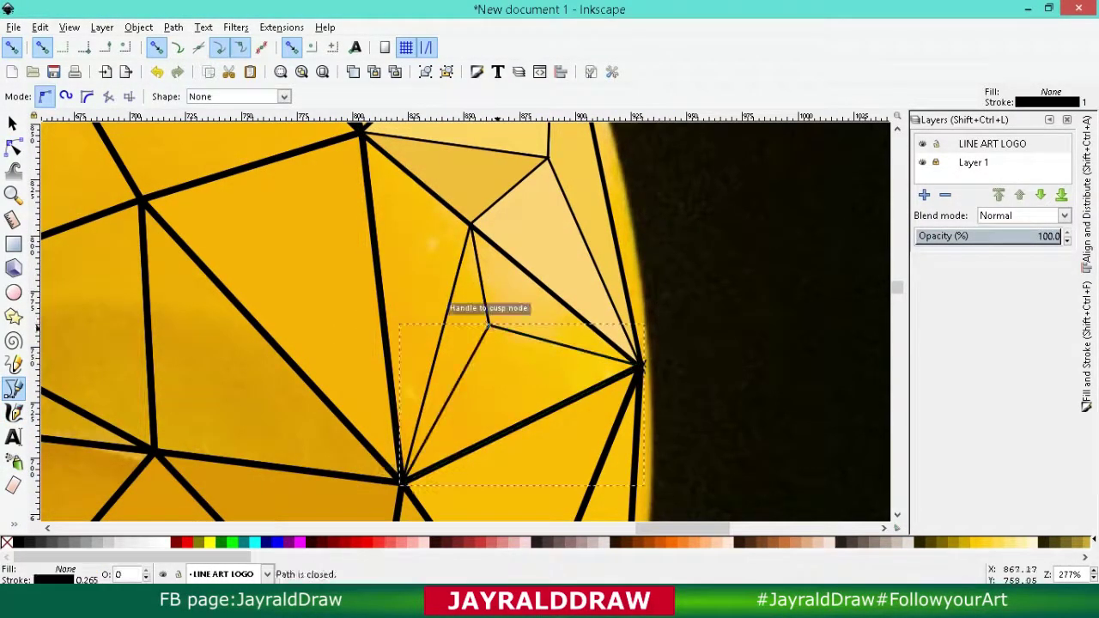
key("d")
left_click(464, 243)
Step: Start a patch triangle at the beak's top corner and sample its colour
scroll(464, 243, "up", 4)
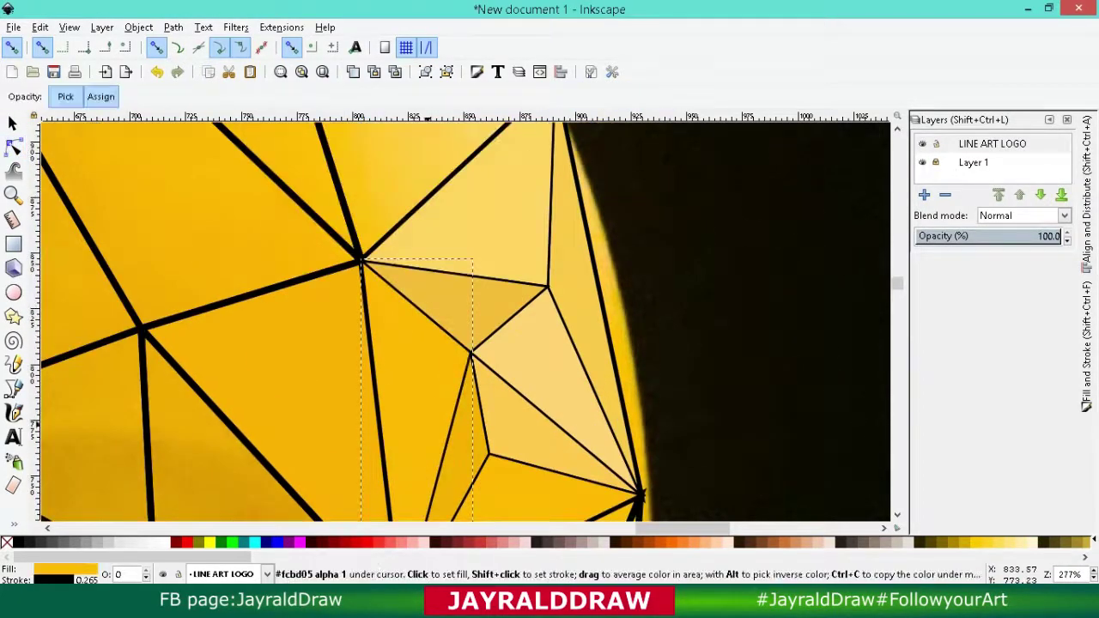
scroll(361, 232, "down", 3)
key("n")
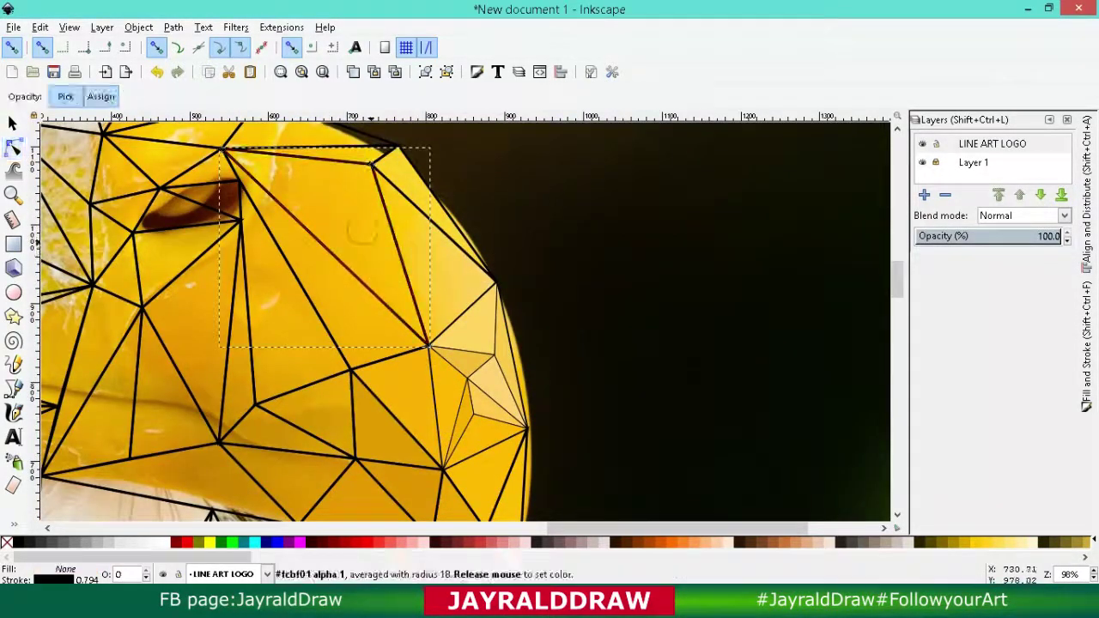
key("b")
left_click(372, 163)
key("d")
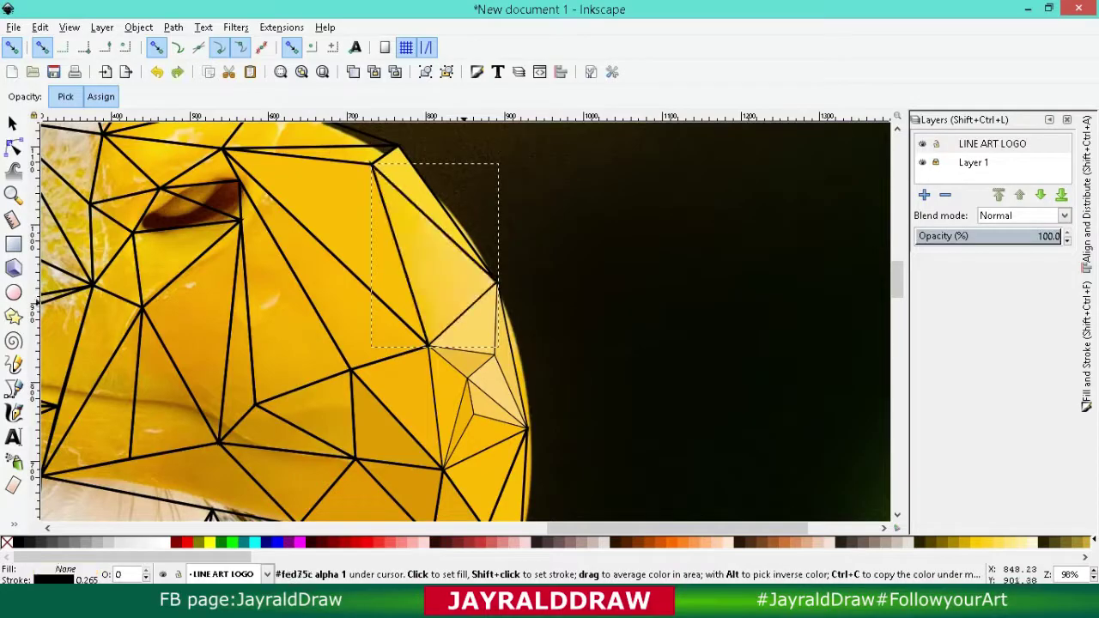
left_click_drag(461, 293, 462, 293)
key("d")
scroll(335, 188, "up", 1)
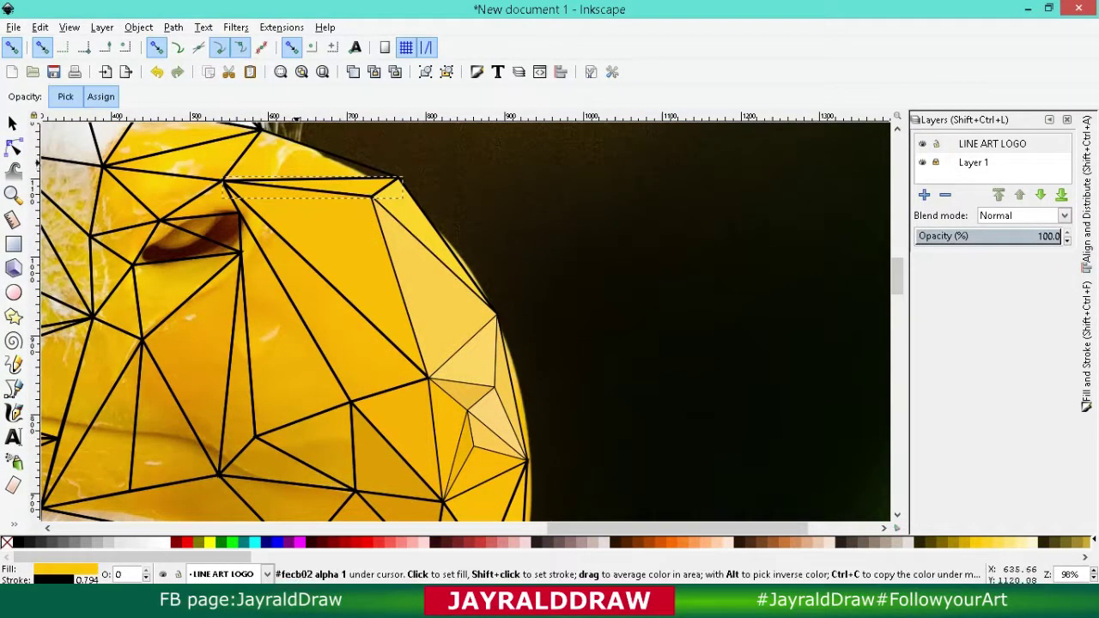
key("d")
scroll(464, 318, "up", 2)
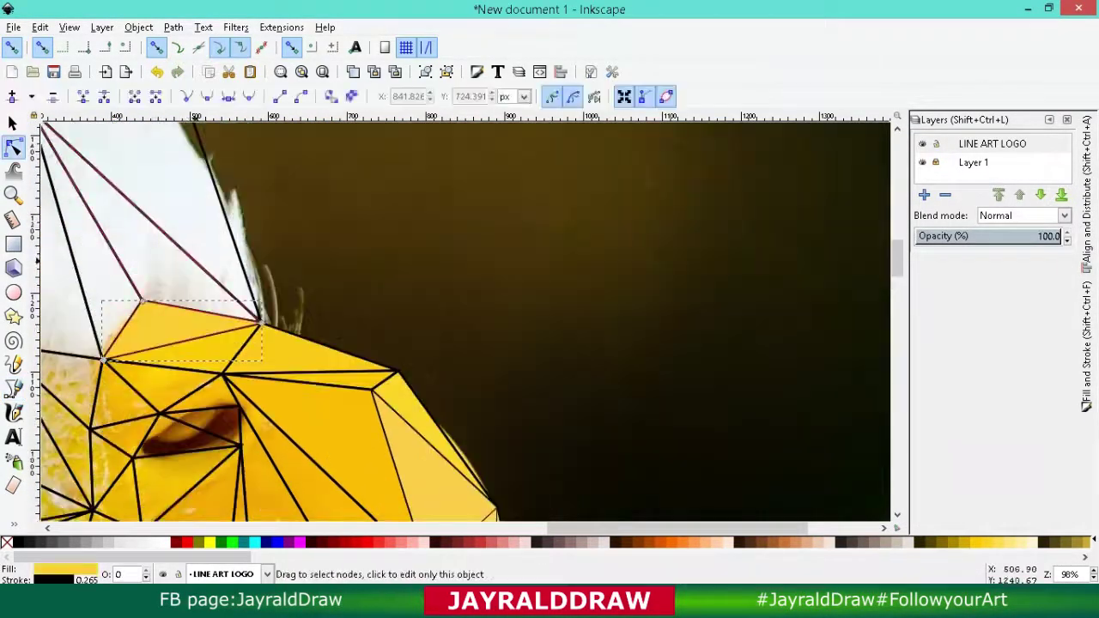
Step: Fill the beak triangle beside the nostril with a colour sampled from the photo
scroll(572, 314, "left", 6)
left_click(572, 314)
left_click(464, 309)
key("d")
left_click(481, 302)
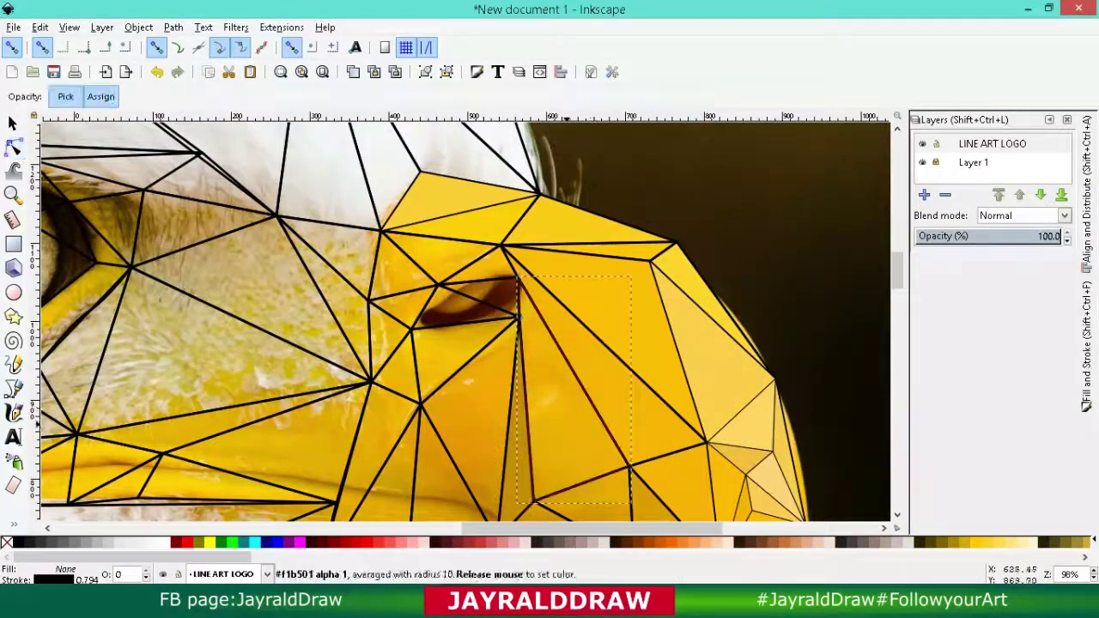
key("d")
Step: Fill the beak's nostril triangle with dark brown
left_click(498, 263)
key("d")
left_click(500, 263)
key("n")
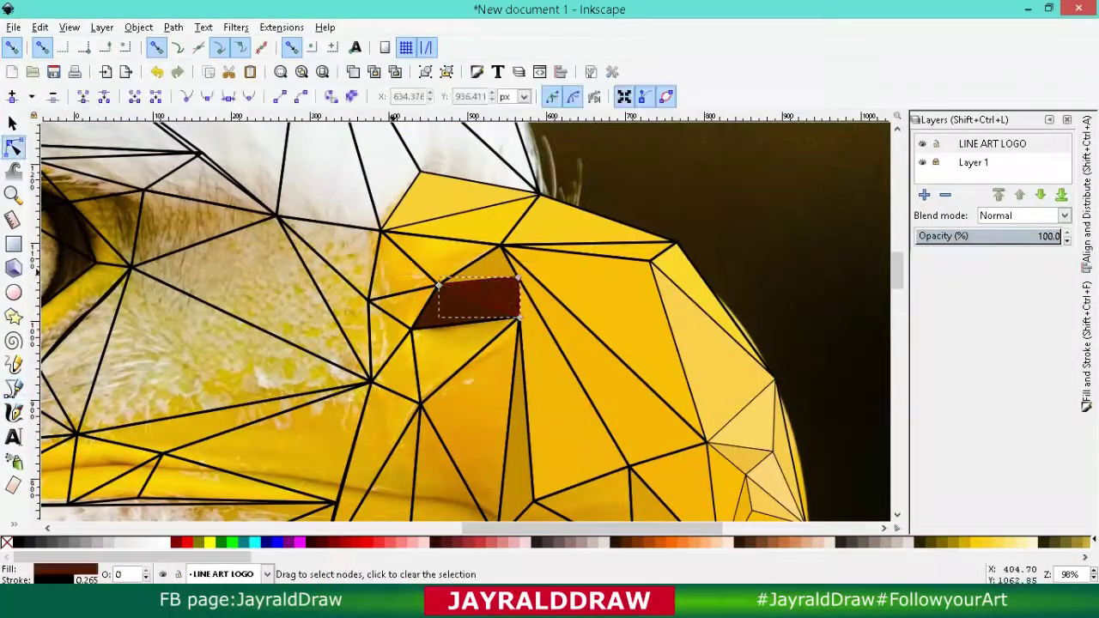
scroll(507, 245, "down", 1)
Step: Draw a patch triangle left of the nostril and fill it with the photo's beak colour
left_click(371, 348)
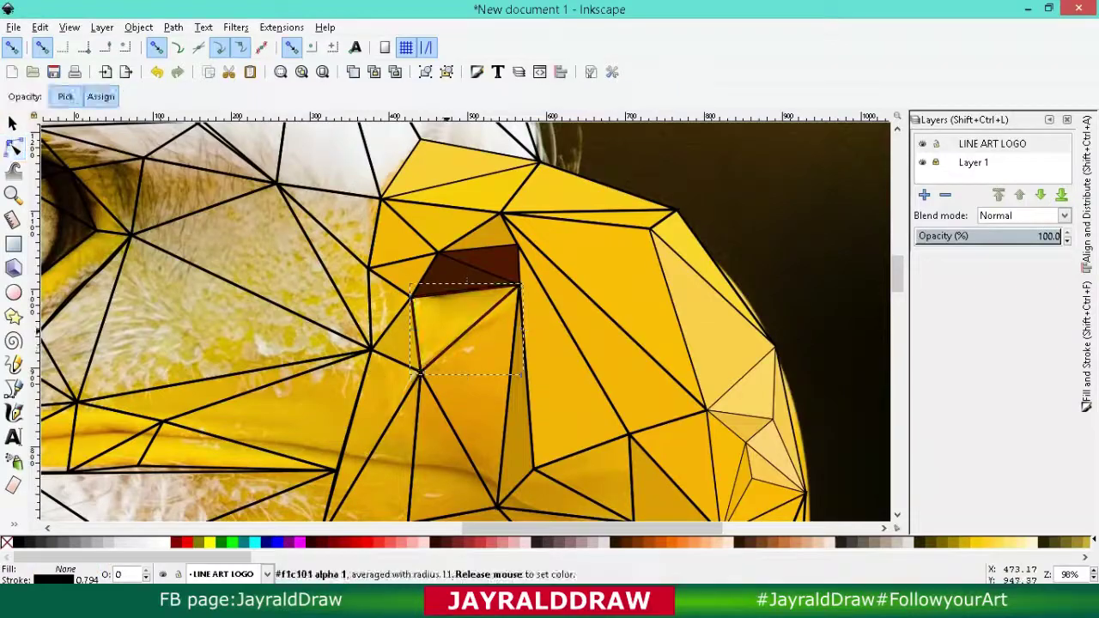
key("n")
scroll(429, 326, "down", 4)
left_click(354, 279)
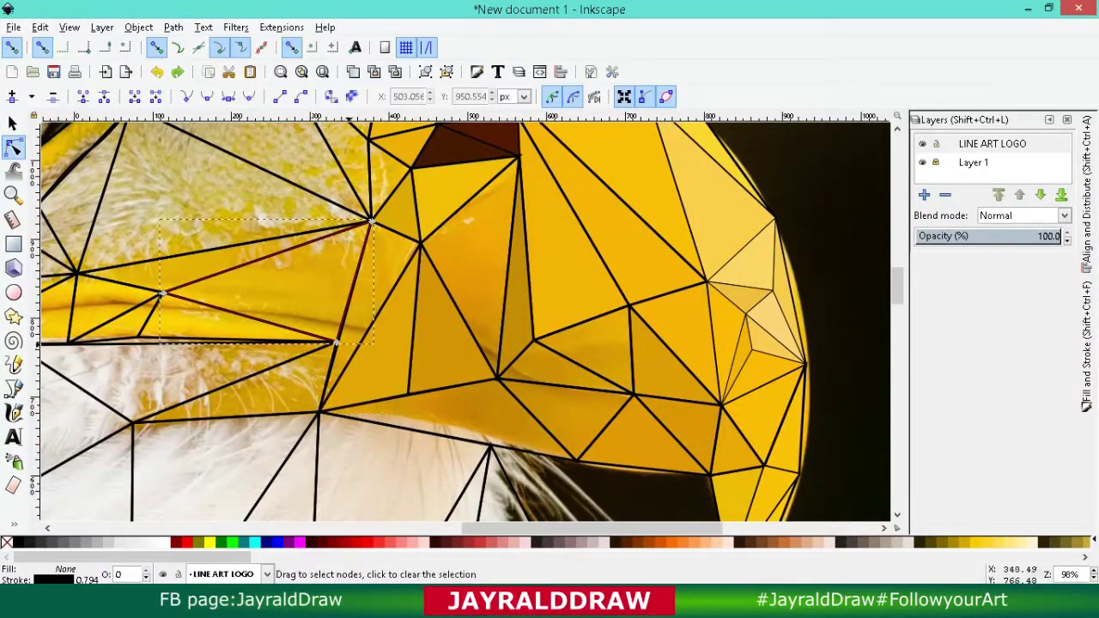
left_click(518, 157)
key("d")
left_click(464, 206)
key("n")
scroll(429, 257, "up", 2)
left_click(371, 285)
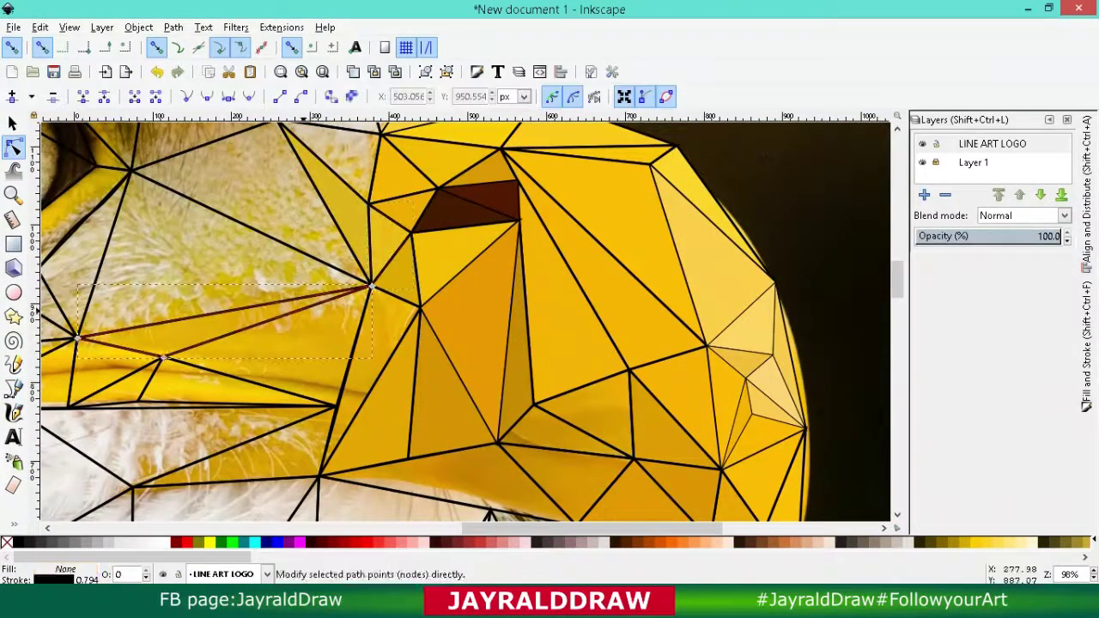
Step: Fill the left and lower beak triangles with sampled yellow
key("d")
left_click(215, 331)
key("b")
left_click(240, 387)
key("n")
Step: Draw a patch triangle under the beak and fill it with sampled gold
left_click(203, 487)
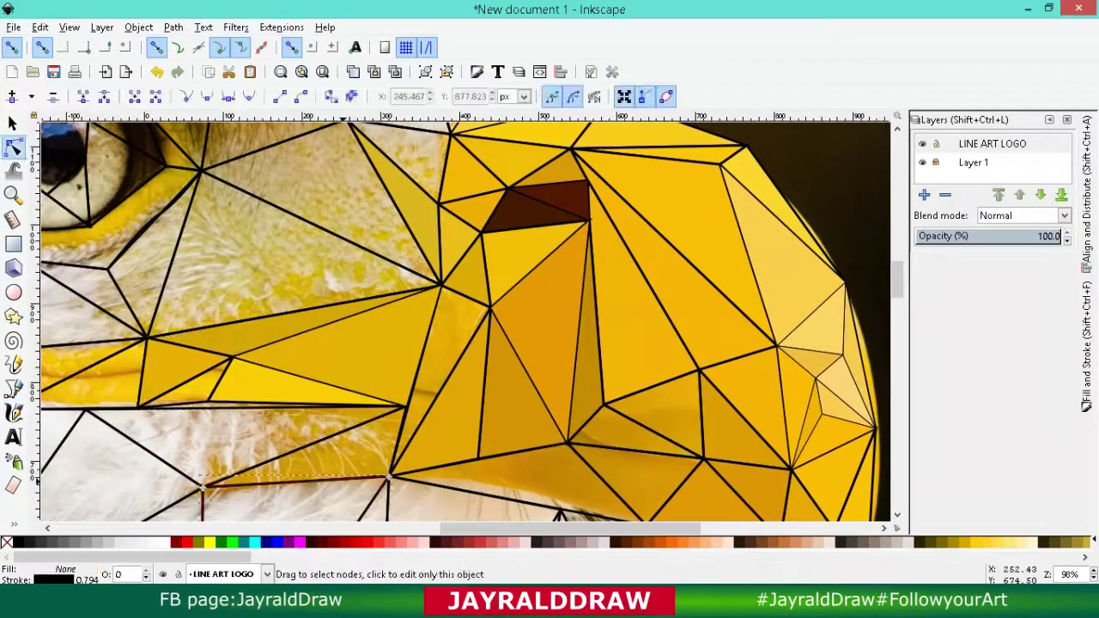
key("d")
left_click(715, 494)
scroll(715, 494, "left", 7)
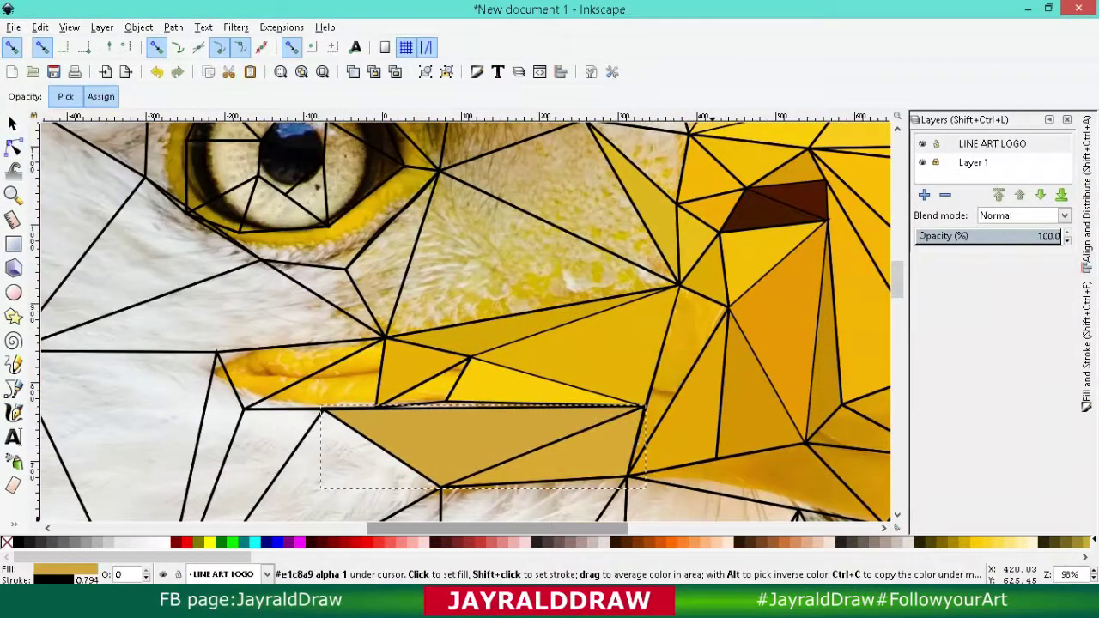
key("n")
Step: Fill the triangle above the beak with beige
left_click(671, 370)
key("d")
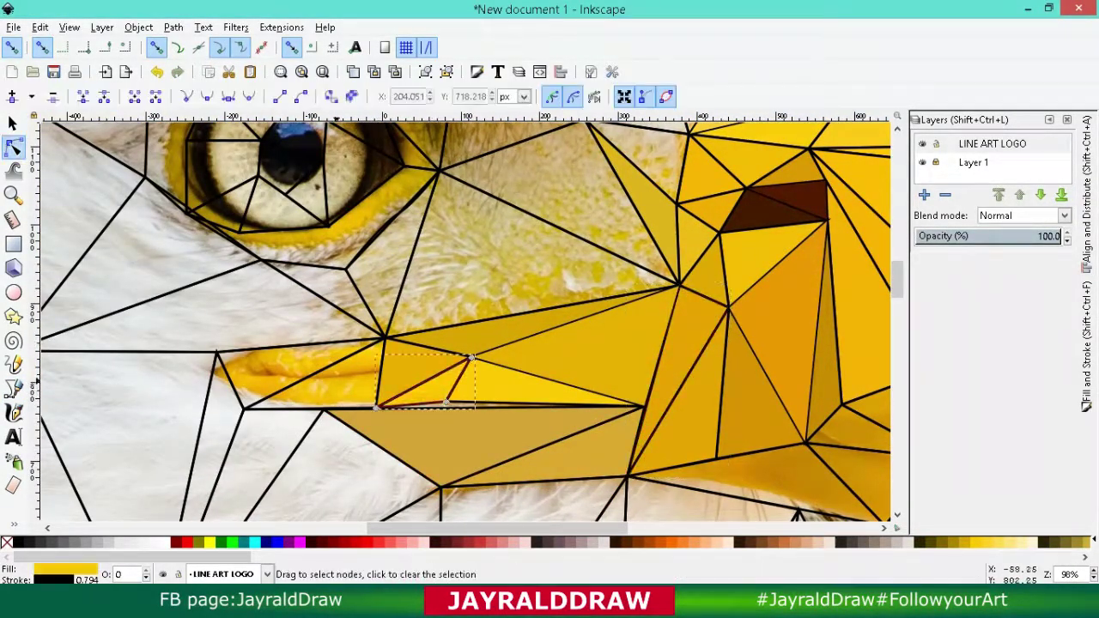
key("b")
key("d")
left_click(214, 335)
key("n")
left_click(395, 257)
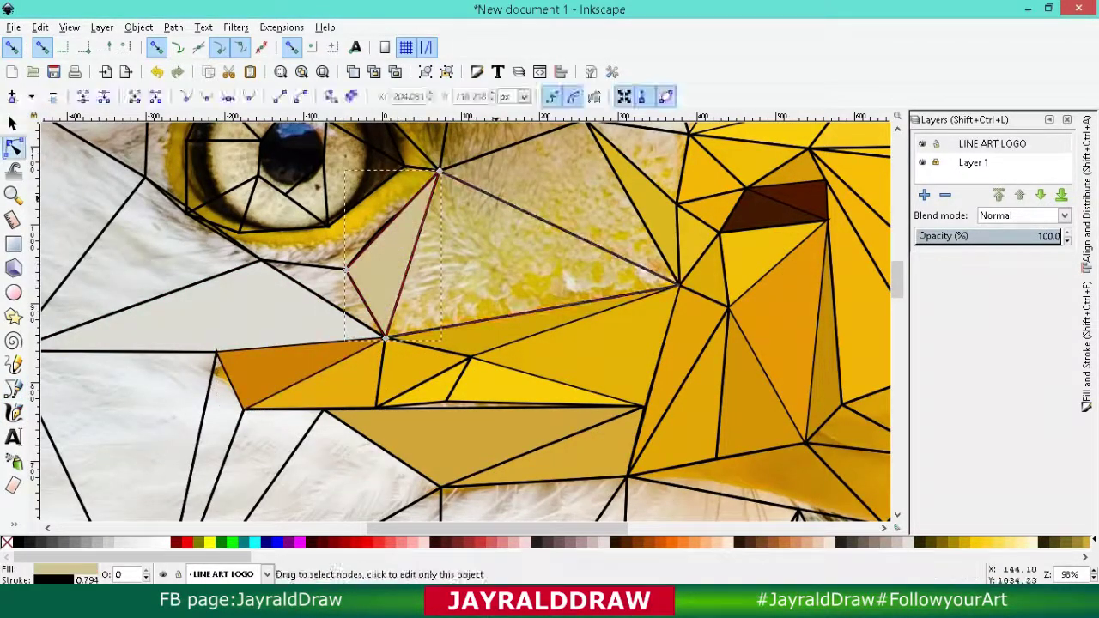
Step: Fill a triangle beside the eye with brown and select the thin triangle above it
scroll(386, 337, "up", 4)
key("d")
left_click(506, 258)
key("n")
left_click(417, 258)
left_click(506, 184)
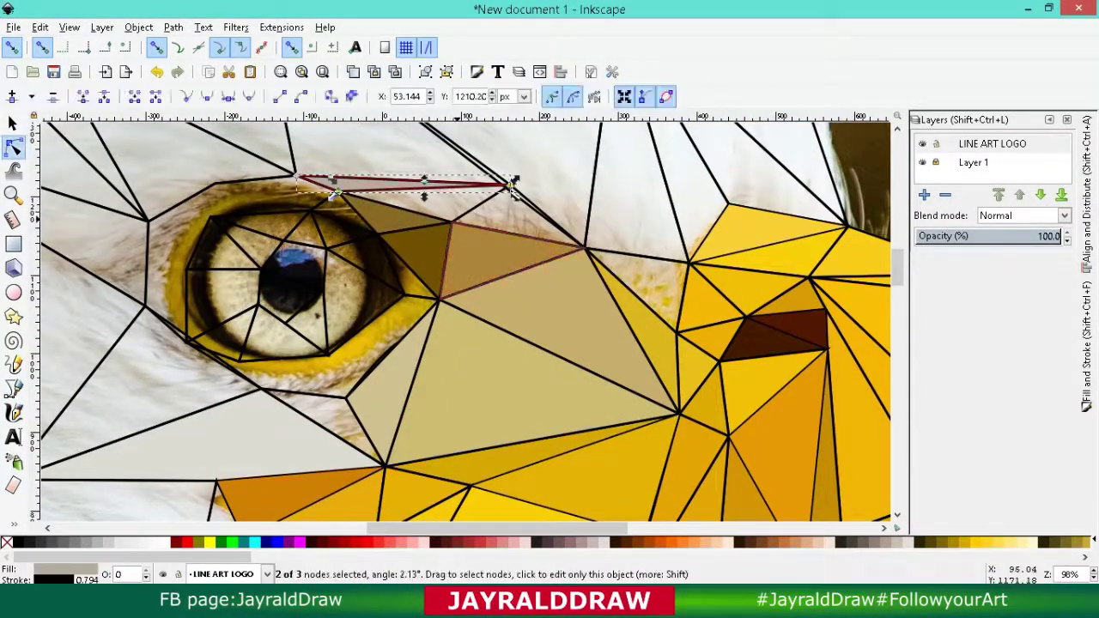
Step: Fill the light triangles above the beak with pale feather colours
scroll(512, 184, "up", 3)
left_click(824, 339)
key("d")
left_click(825, 339)
key("n")
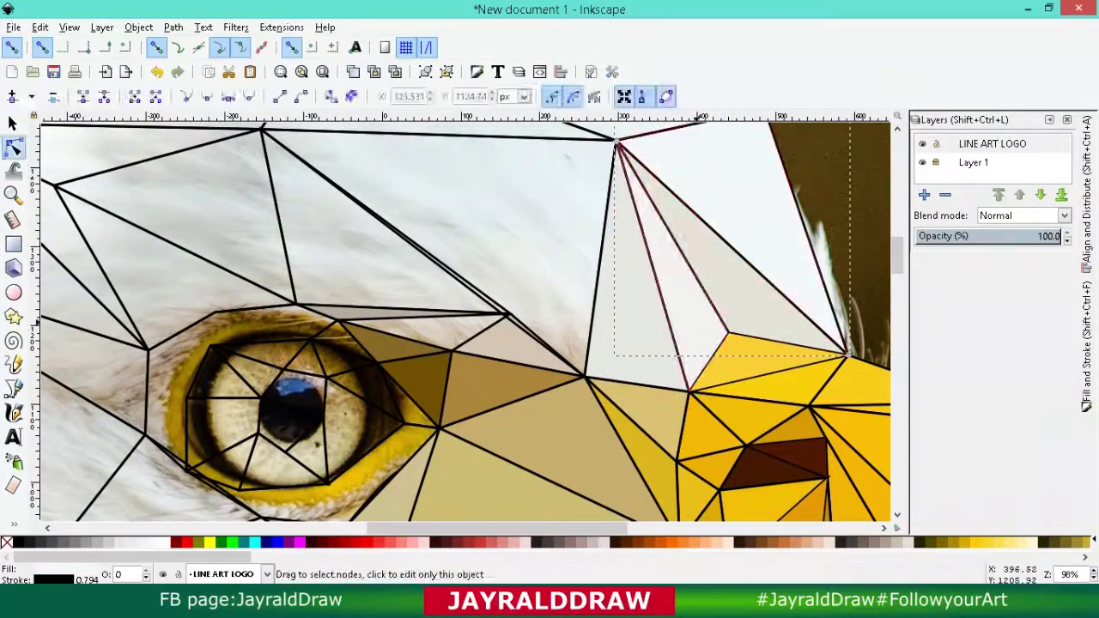
key("d")
left_click(756, 311)
Step: Fill the large triangle above the eye with a light grey
key("p")
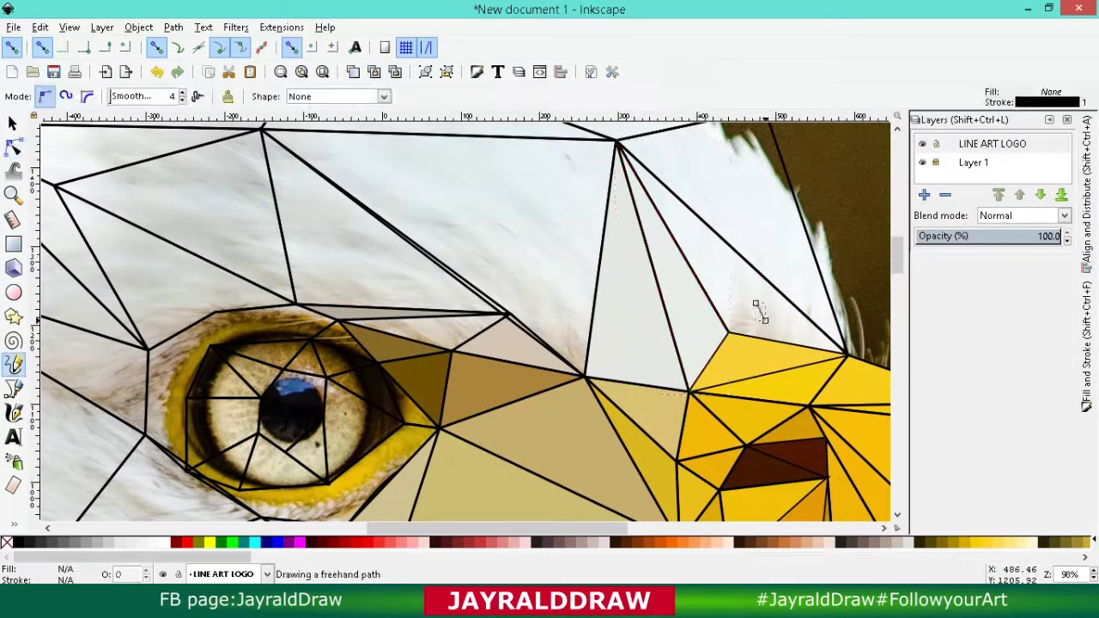
scroll(438, 257, "up", 3)
left_click_drag(413, 258, 447, 275)
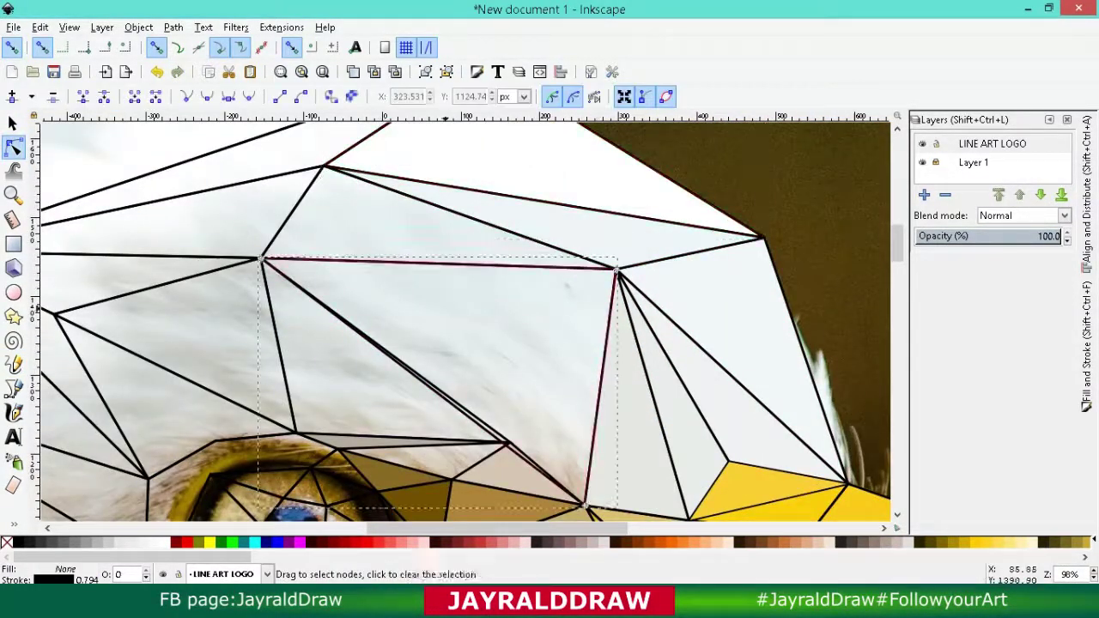
scroll(438, 258, "down", 2)
left_click(481, 283)
key("n")
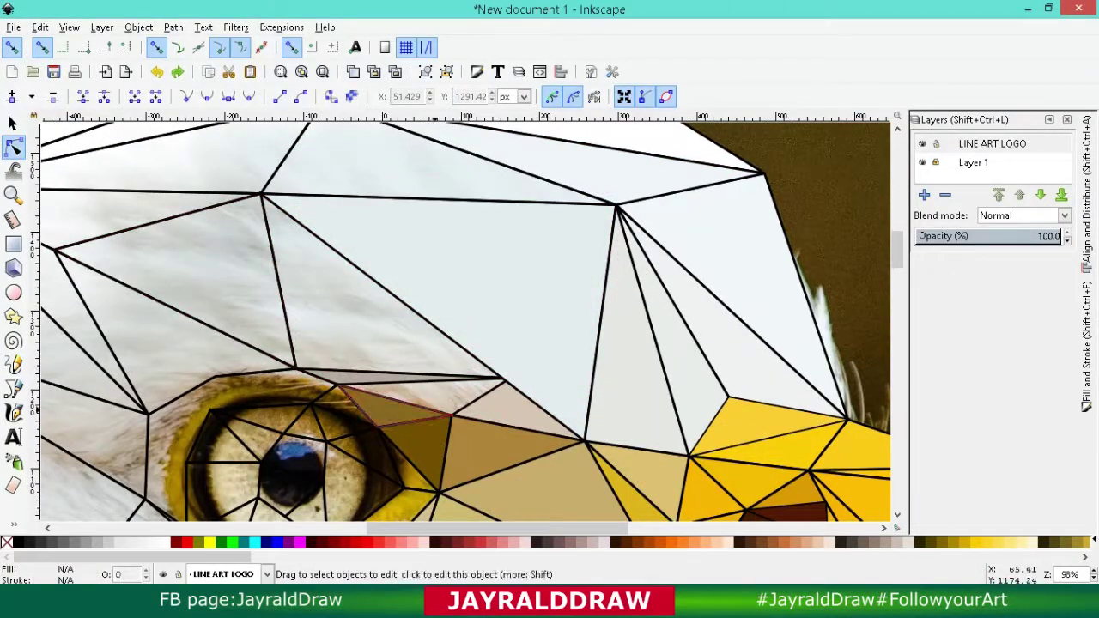
Step: Resample the orange beak triangle's colour from the photo
scroll(515, 343, "down", 3)
scroll(515, 344, "up", 5)
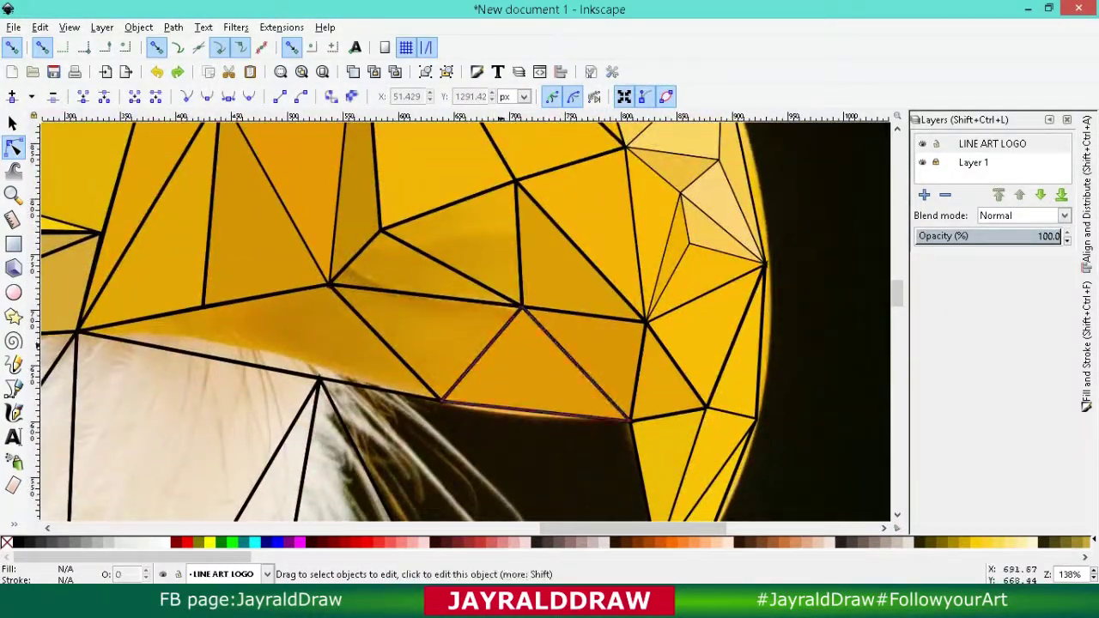
left_click(429, 343)
key("d")
key("n")
scroll(408, 343, "down", 2)
Step: Fill the lower beak triangle with a darker gold
left_click(284, 340)
key("d")
left_click(283, 360)
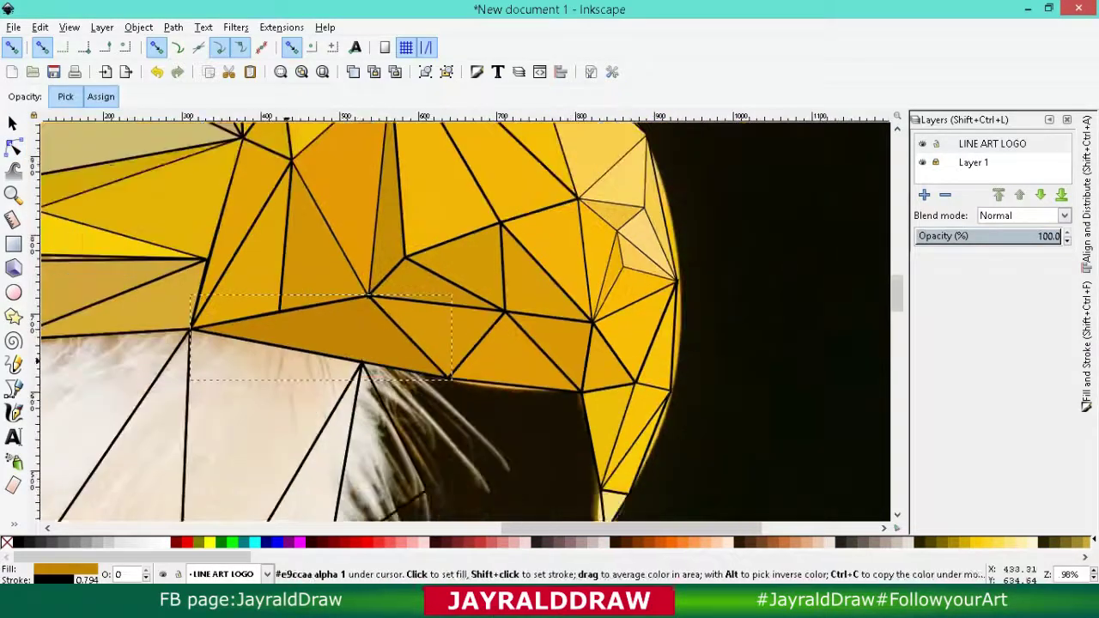
scroll(283, 360, "up", 1)
key("z")
key("n")
Step: Adjust the long beak triangle's corner and fill the triangle below the beak with beige
left_click(217, 331)
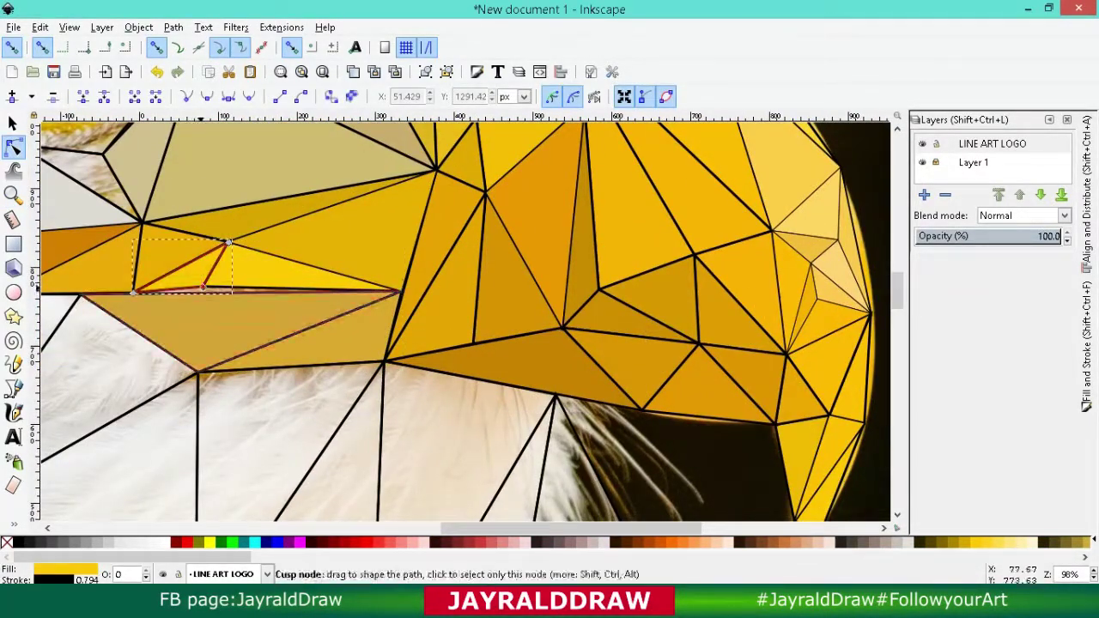
left_click(209, 296)
left_click(207, 292)
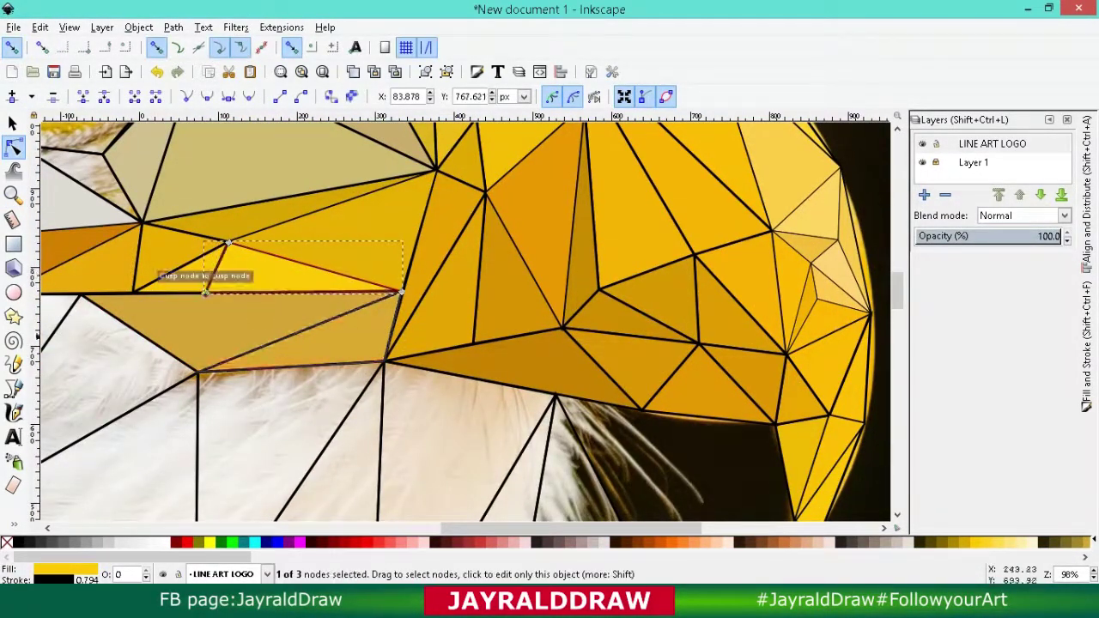
scroll(206, 291, "down", 3)
key("d")
left_click(86, 171)
key("n")
left_click(464, 386)
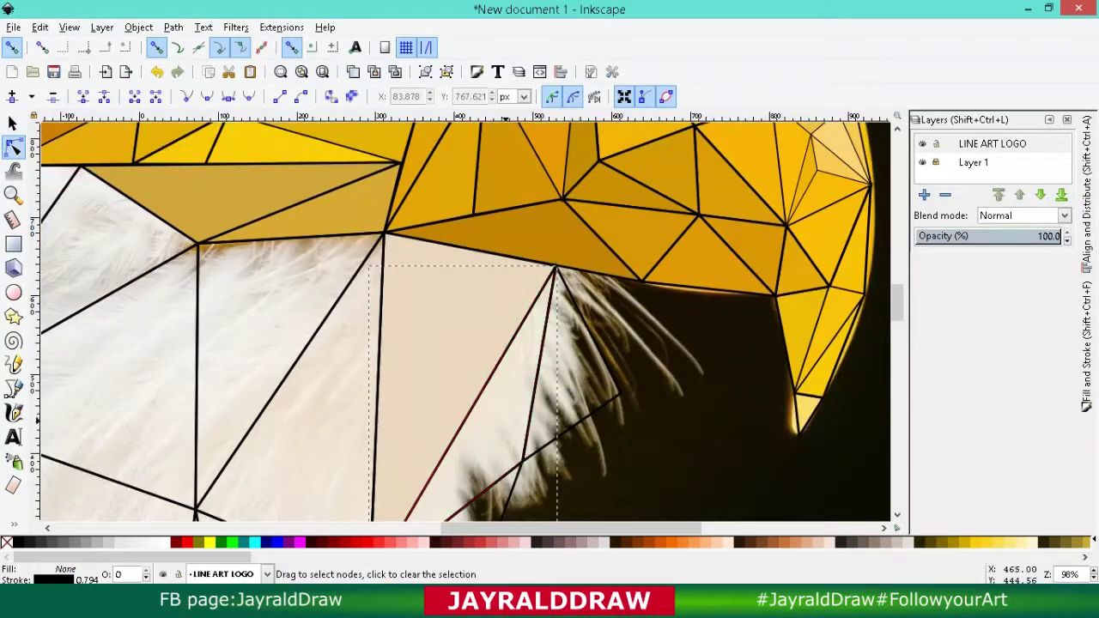
Step: Fill the small, middle and left feather triangles with pale cream and light colours
left_click(575, 343)
key("d")
left_click(575, 344)
key("n")
left_click(283, 386)
left_click(149, 306)
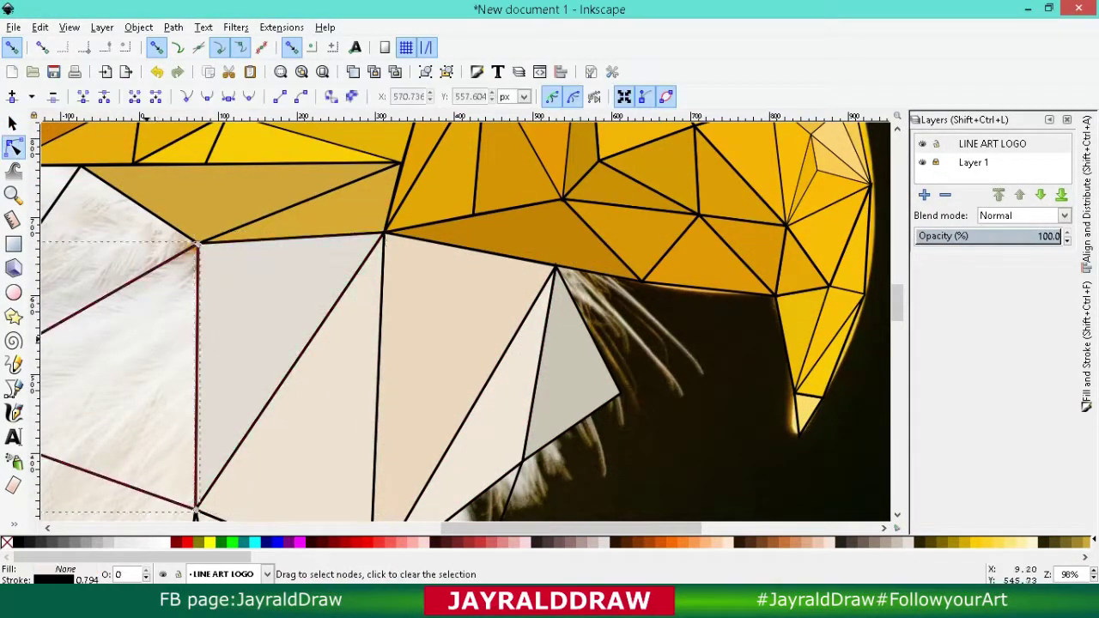
key("d")
left_click(150, 306)
Step: Move to the eye area and draw a patch triangle from the neighbouring triangle's tip
key("n")
scroll(382, 129, "left", 8)
key("b")
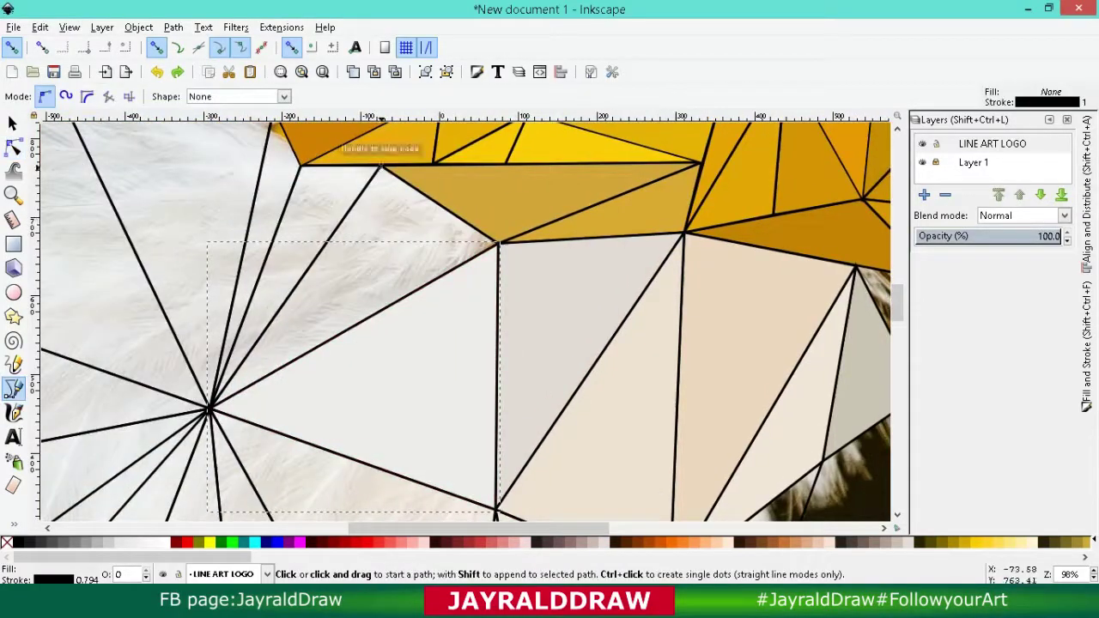
key("d")
scroll(382, 258, "down", 5)
scroll(382, 258, "up", 3)
scroll(427, 403, "up", 5)
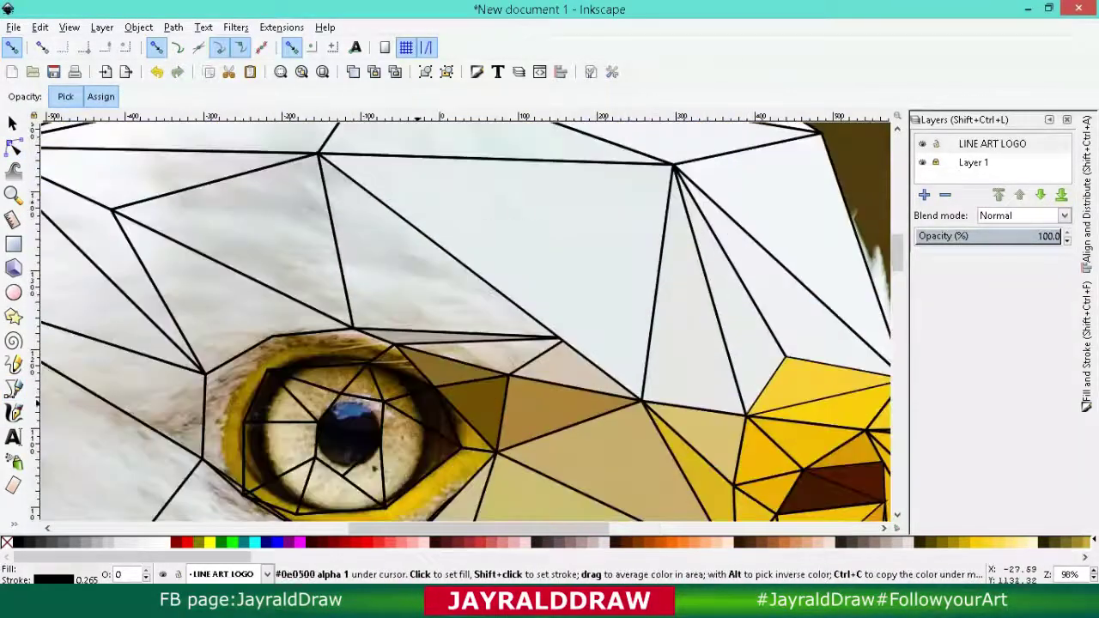
key("n")
key("b")
left_click(562, 339)
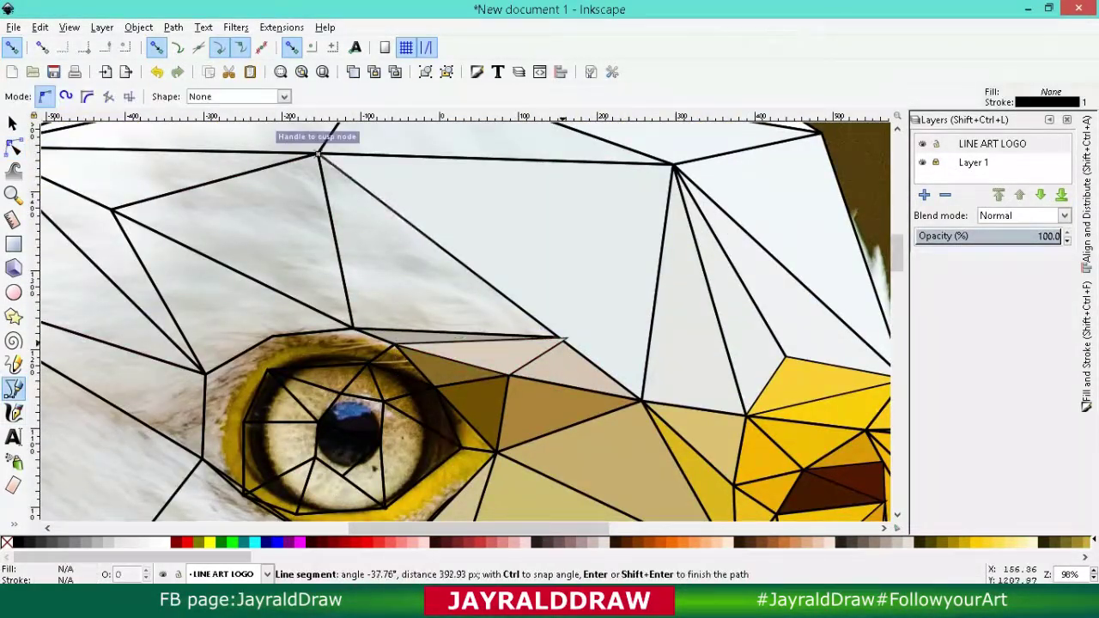
left_click(318, 153)
key("d")
left_click(446, 249)
Step: Draw a small pupil shape filled dark navy and colour an eye triangle brown
left_click(305, 395)
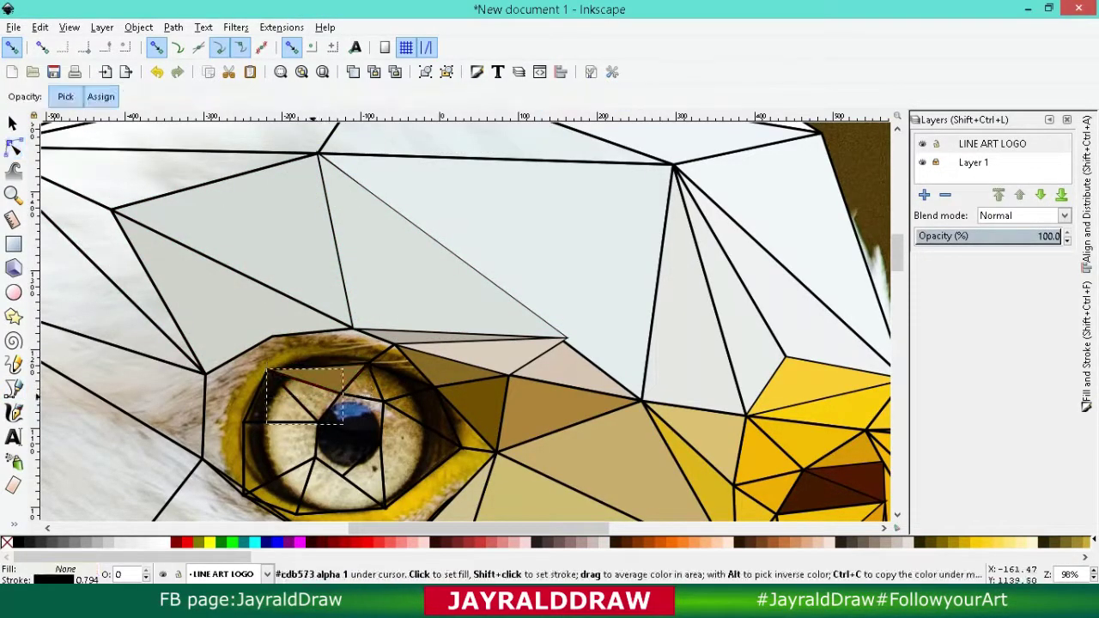
key("n")
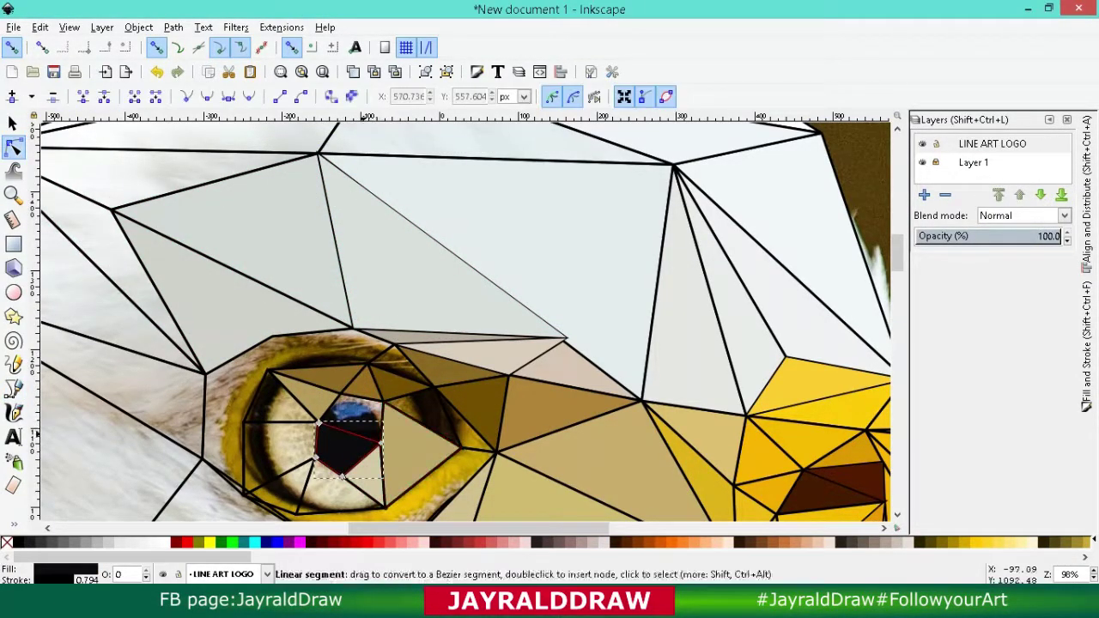
key("b")
left_click(319, 422)
left_click(319, 421)
key("d")
key("b")
left_click(320, 420)
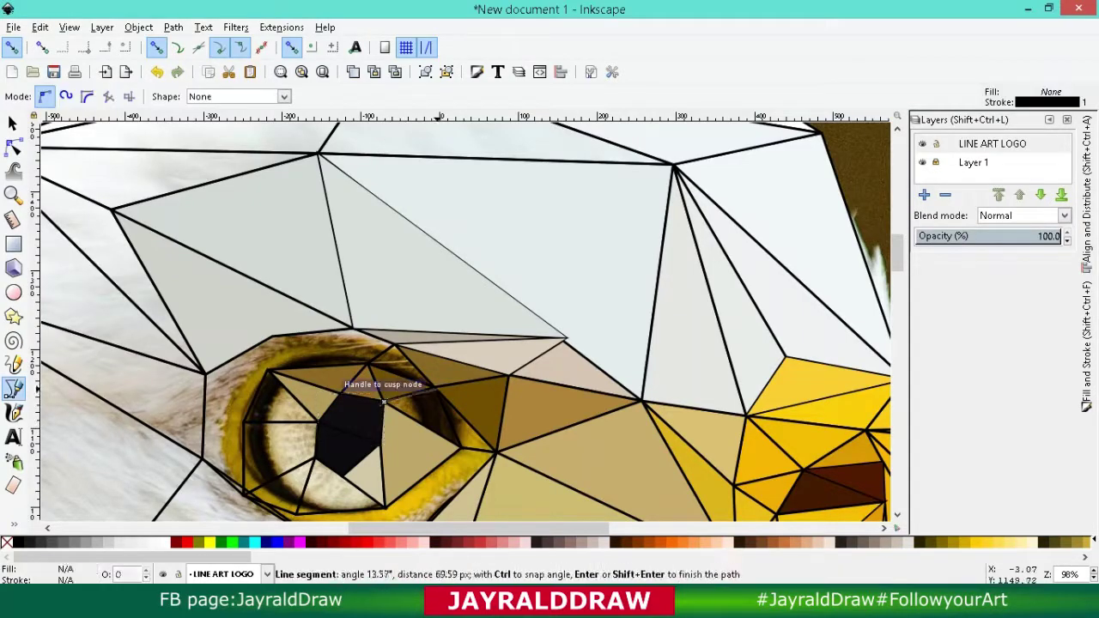
left_click(425, 417)
key("n")
Step: Draw a patch triangle along the eye's left edge and close the shape above the eye
scroll(464, 343, "down", 2)
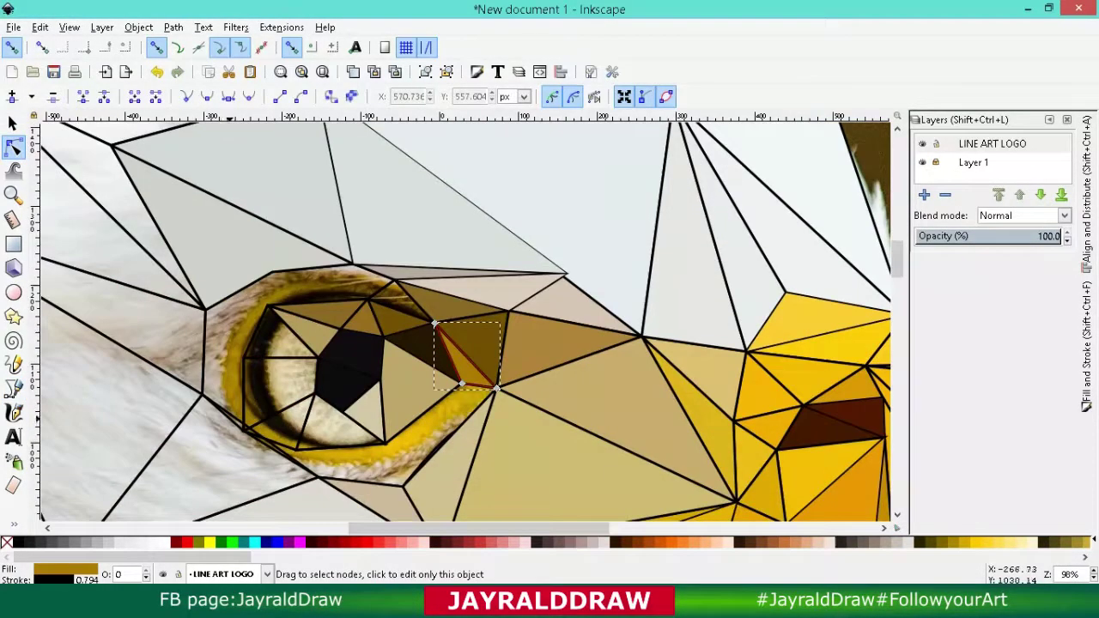
key("b")
left_click(204, 309)
left_click(245, 353)
left_click(202, 395)
left_click(204, 309)
key("d")
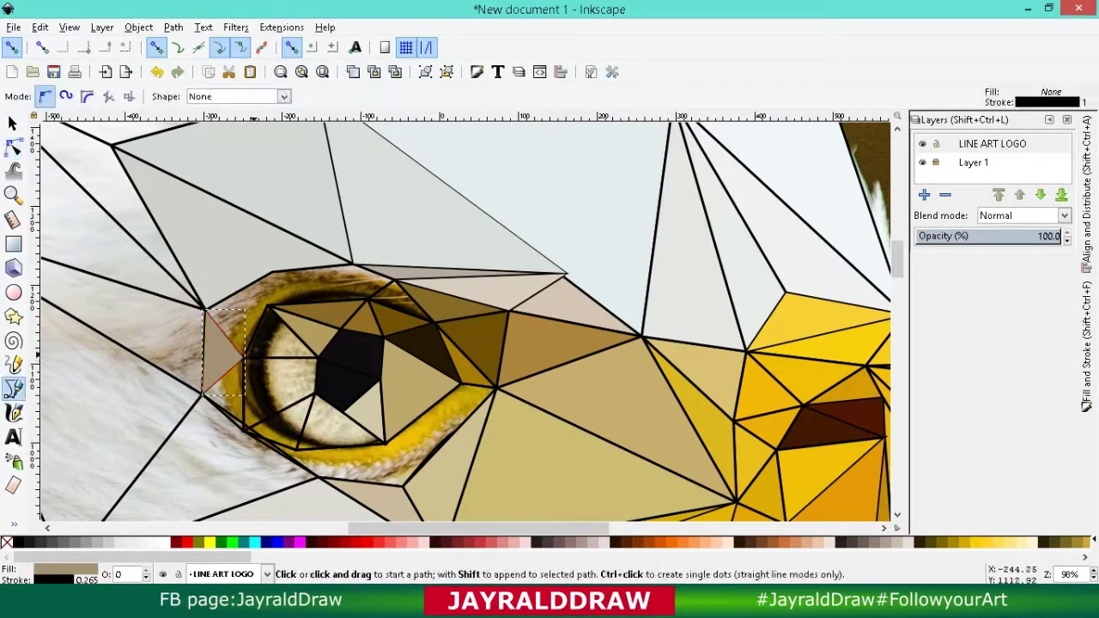
left_click(367, 297)
key("n")
Step: Fill the eye-edge triangle with brown and the eye shape with sampled cream
key("d")
left_click(318, 284)
key("b")
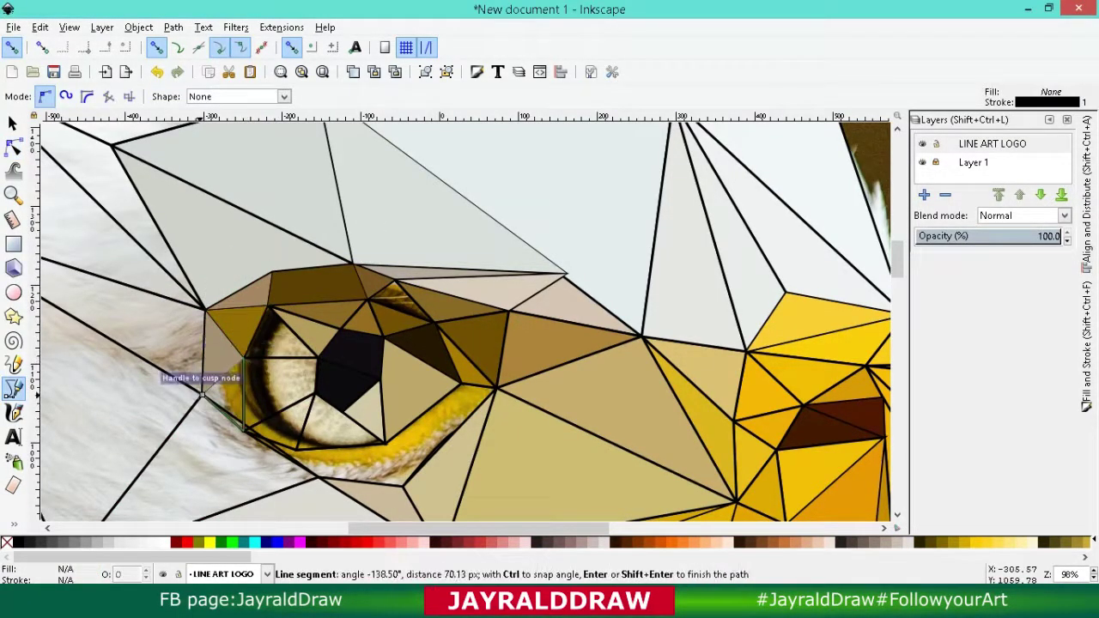
left_click(202, 395)
key("n")
key("d")
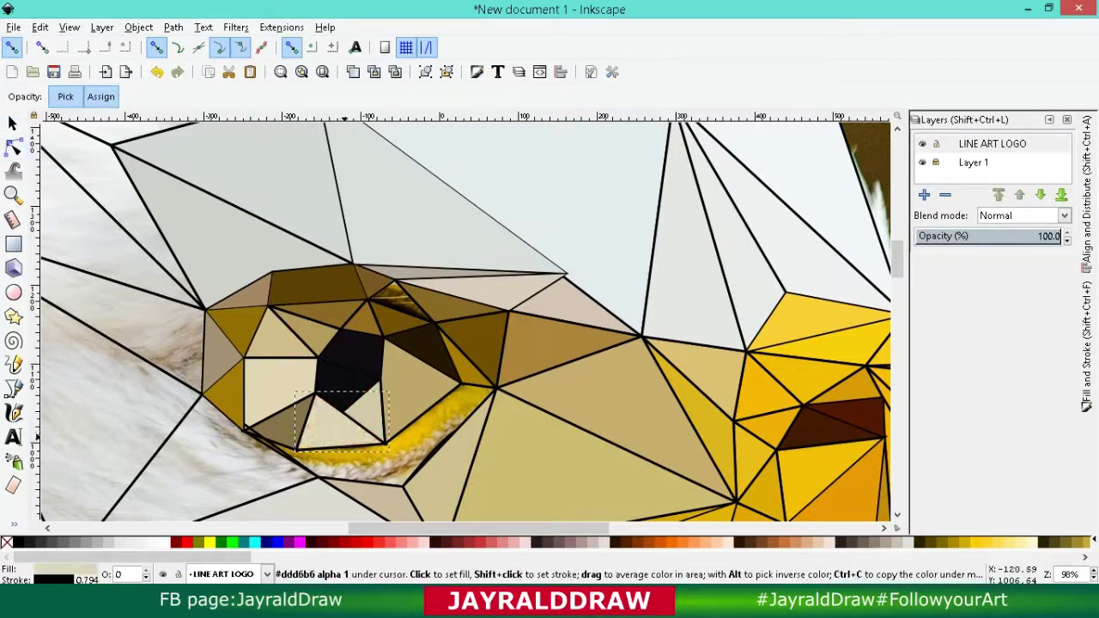
left_click(348, 412)
Step: Draw a new triangle below the eye and fill a small shape with dark brown
key("s")
left_click(500, 387)
key("b")
left_click(317, 479)
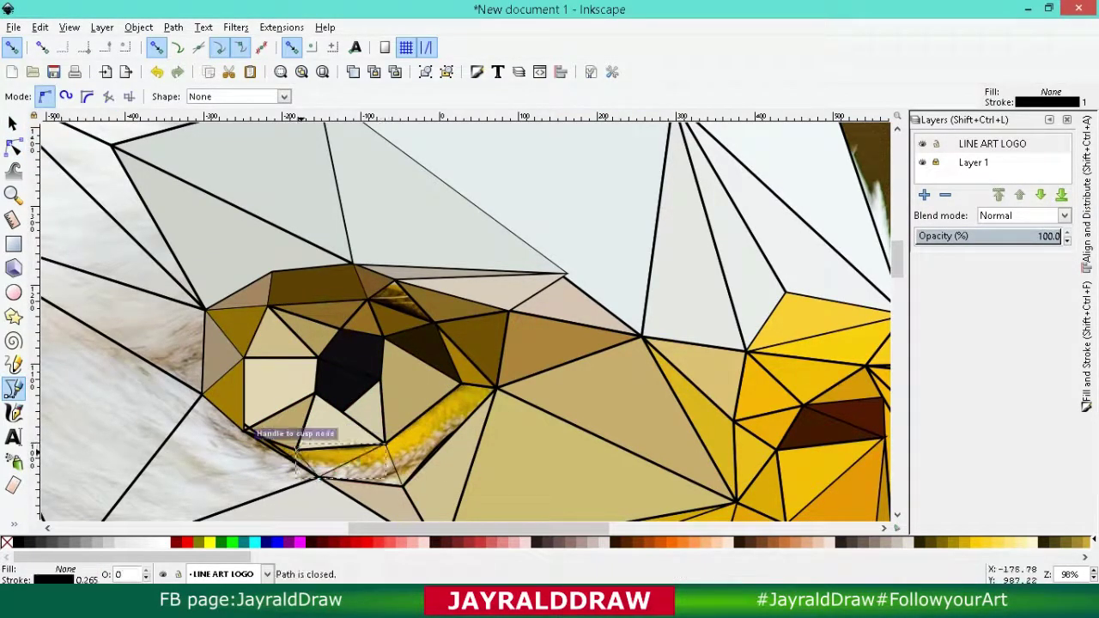
left_click(462, 385)
key("n")
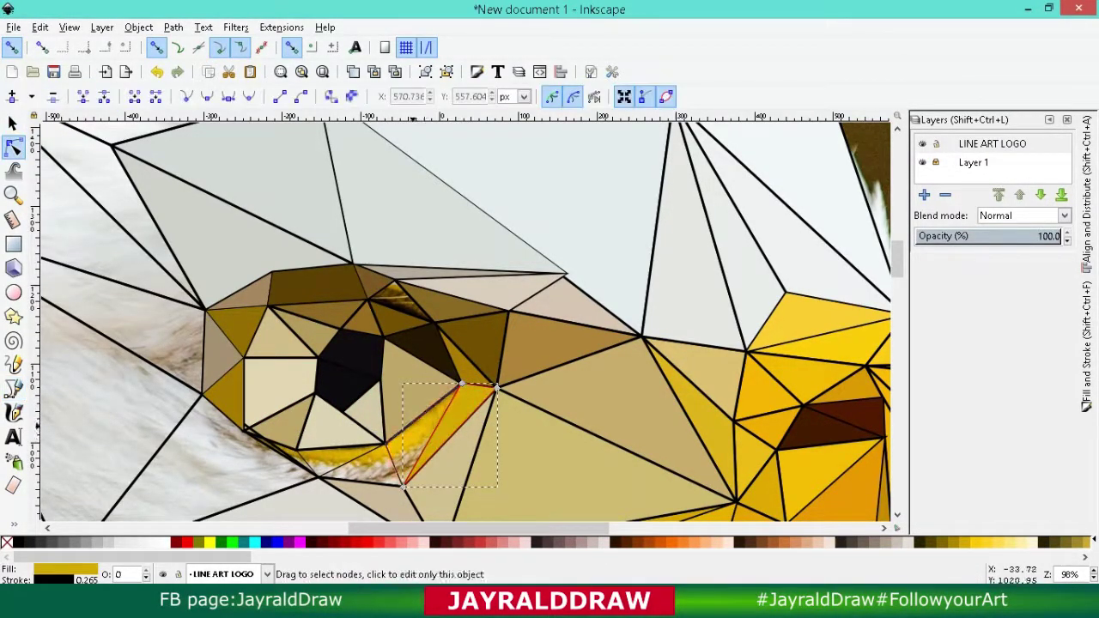
key("d")
left_click(399, 296)
Step: Drag the left triangle's corners to close the gap and sample a colour under the eye
key("n")
scroll(399, 297, "down", 2)
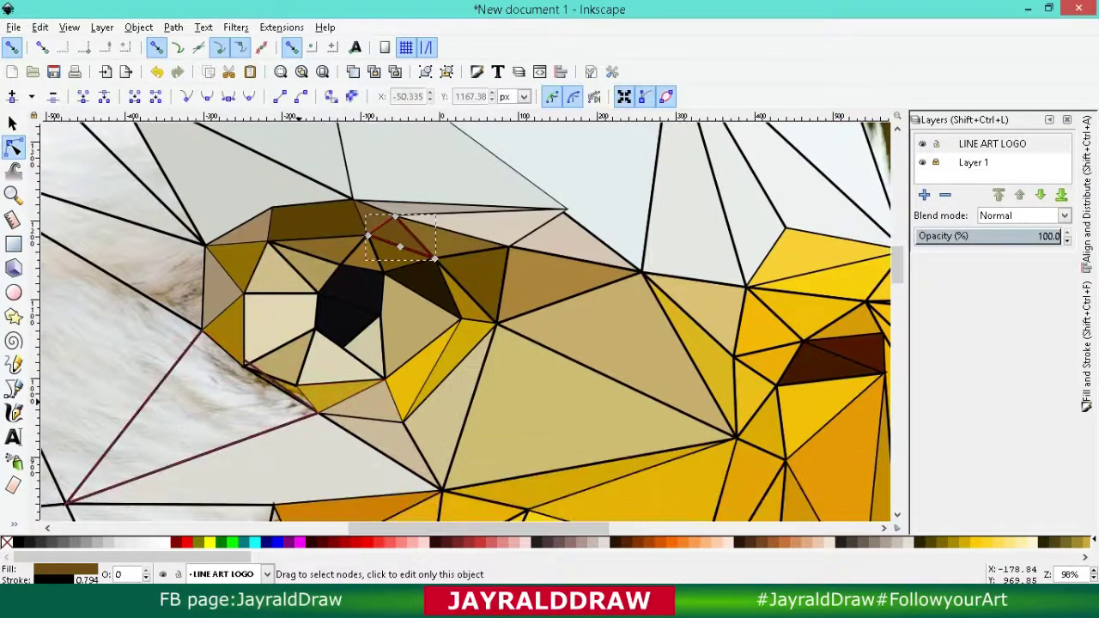
mouse_move(198, 328)
left_mouse_down()
mouse_move(96, 339)
mouse_move(193, 324)
left_mouse_up()
left_click(343, 390)
Step: Fill the small shape near the eye with a colour sampled from the photo
key("d")
key("n")
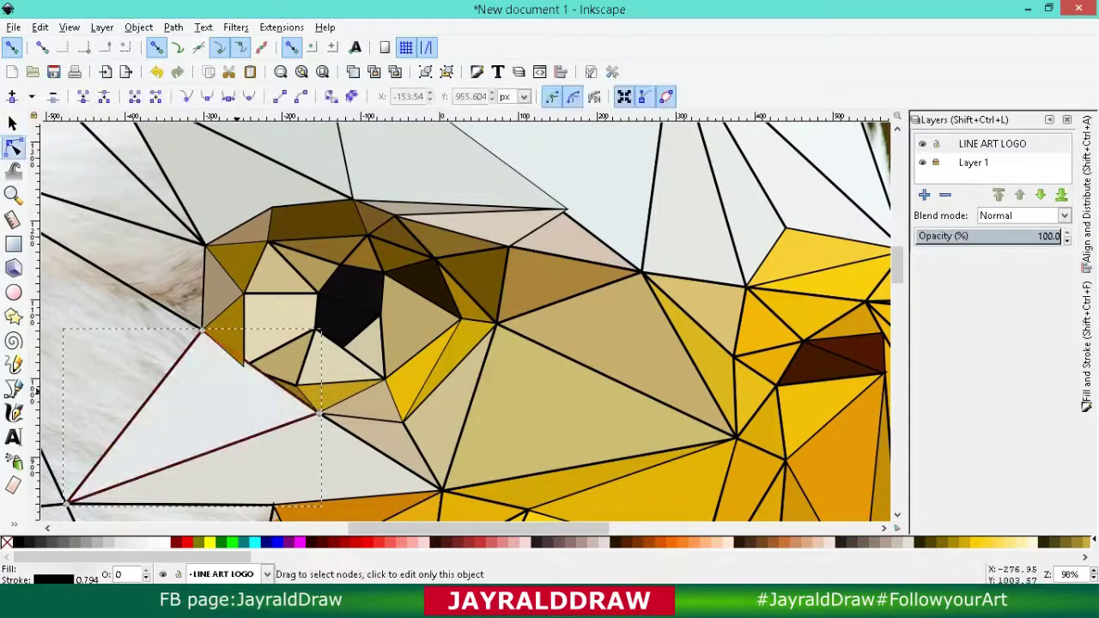
key("s")
key("5")
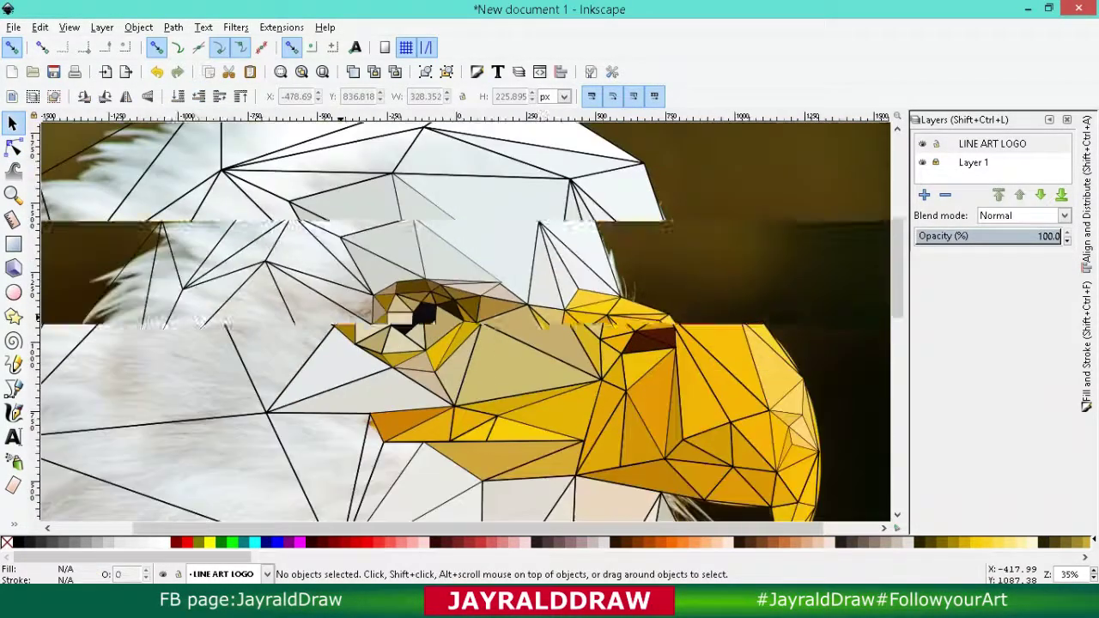
left_click(378, 325)
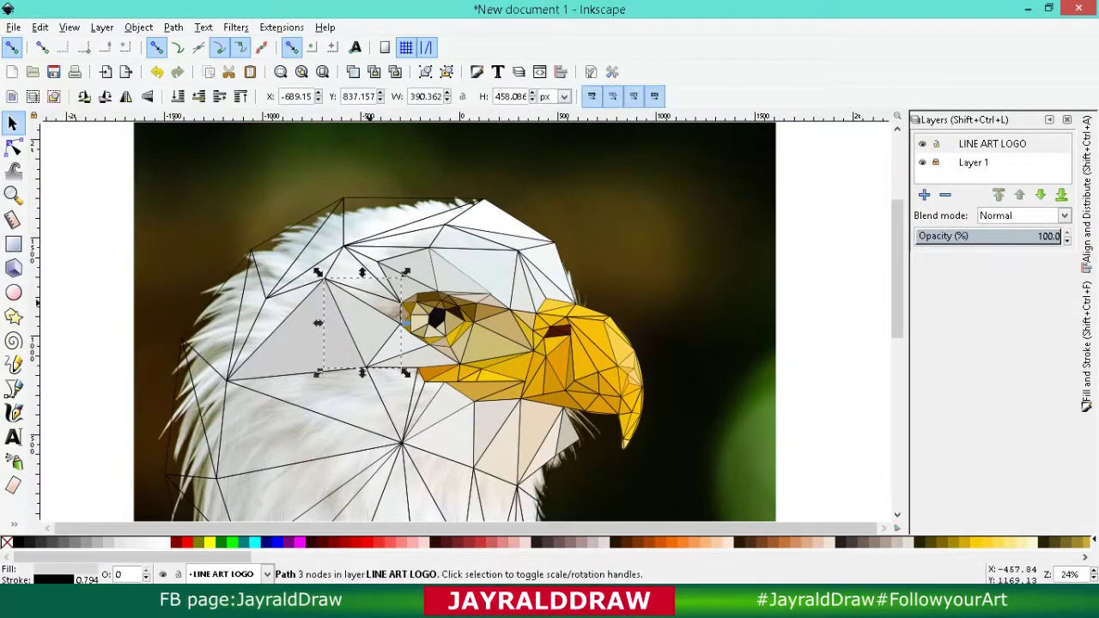
key("d")
left_click(370, 324)
Step: Patch the gap by drawing a new triangle left of the eye
key("s")
key("3")
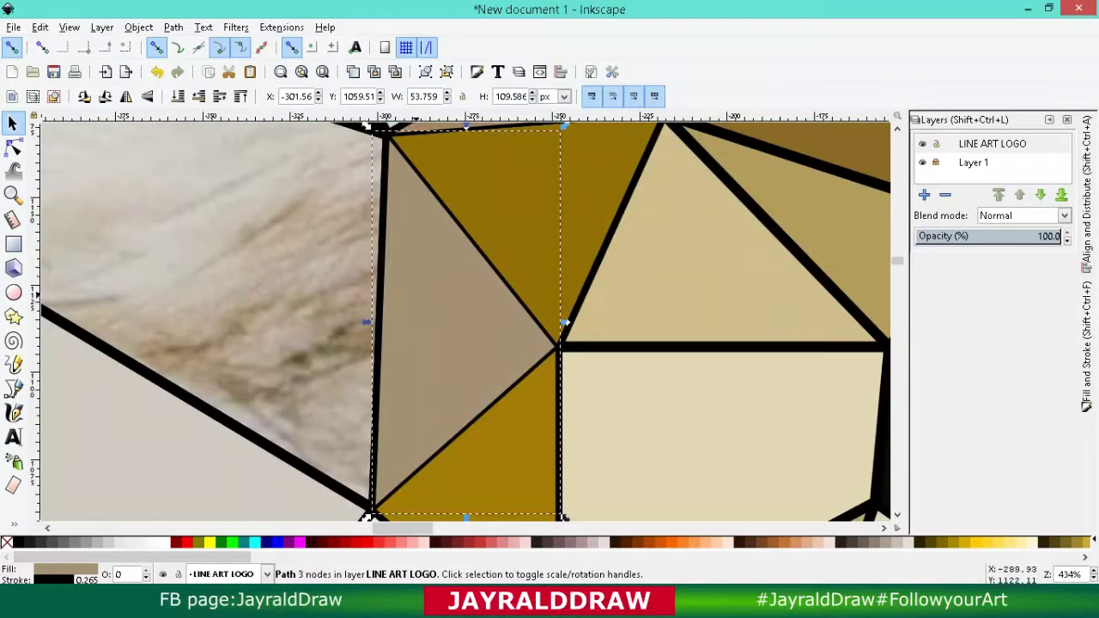
key("minus")
key("minus")
key("minus")
key("n")
key("b")
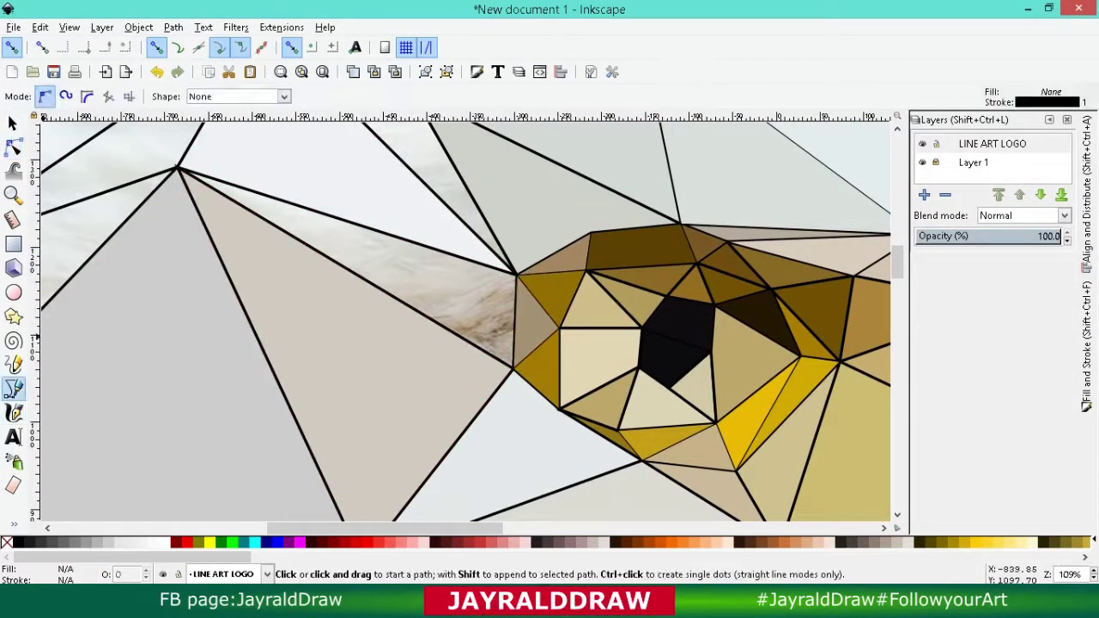
left_click(176, 167)
Step: Fill the top head triangle with sampled white and its neighbour with a sampled tone
key("d")
key("minus")
key("minus")
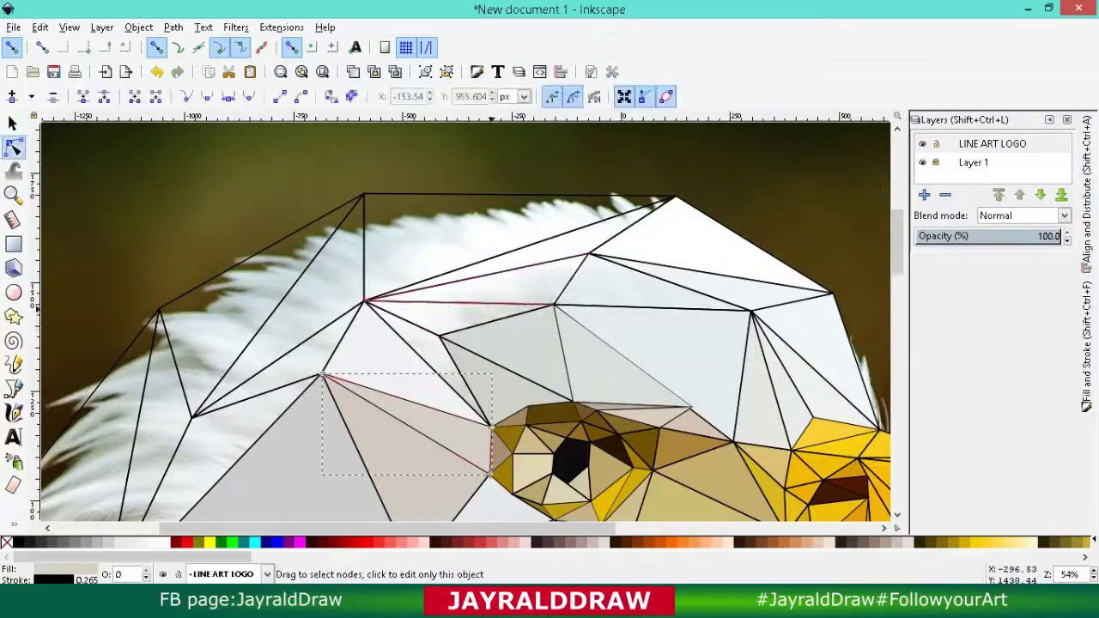
key("n")
key("d")
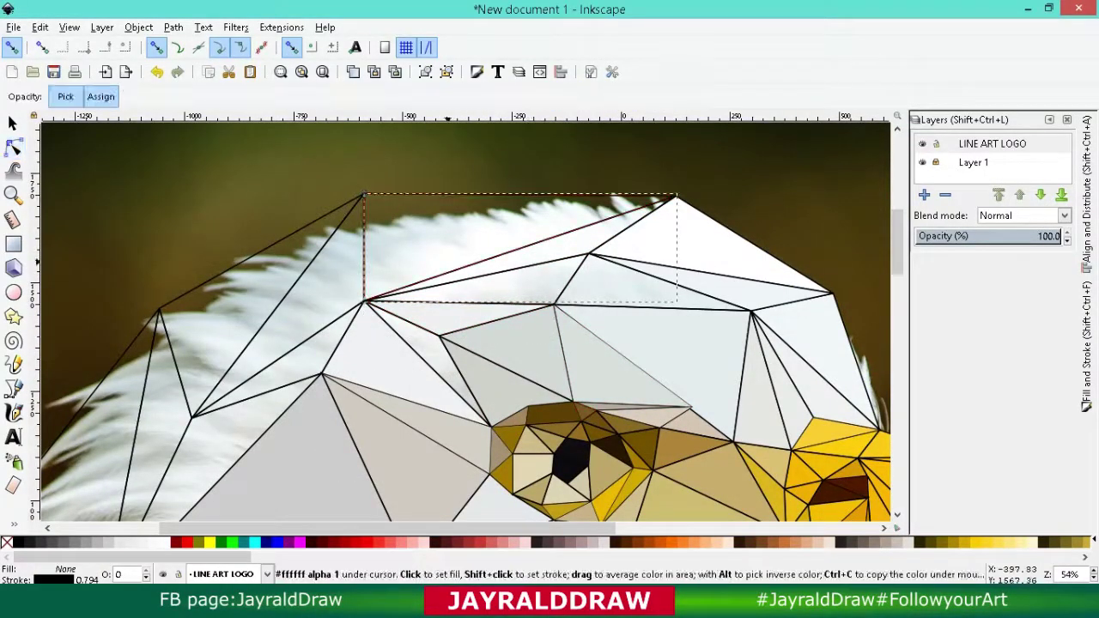
left_click(515, 227)
key("n")
left_click(258, 326)
Step: Fill the large triangle left of the eye with sampled grey
key("d")
left_click(257, 326)
scroll(481, 343, "down", 3)
key("n")
left_click(391, 343)
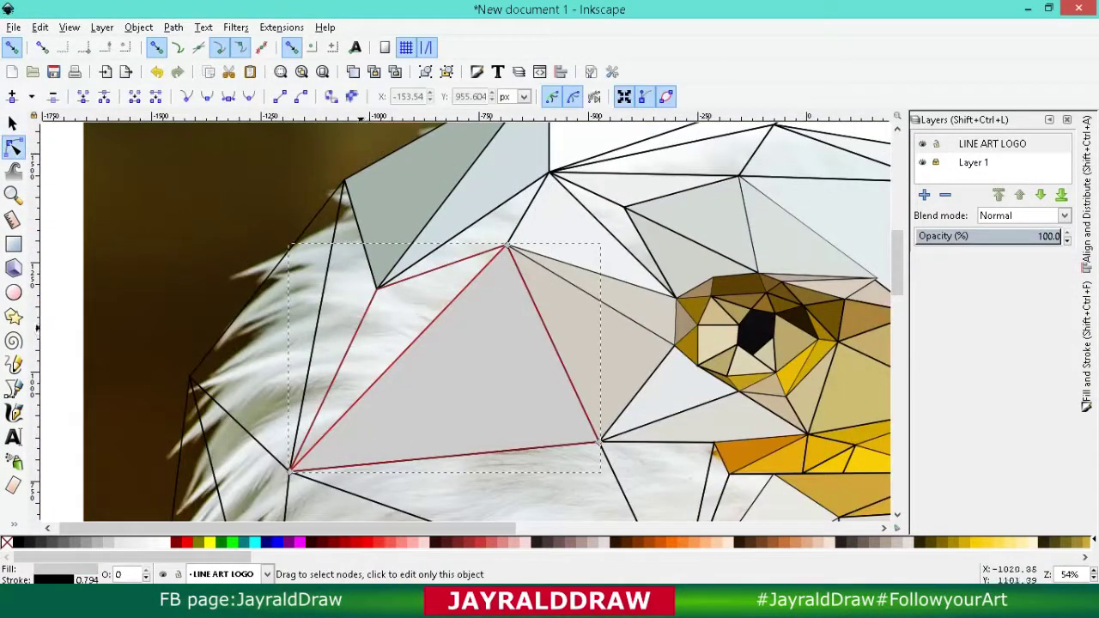
Step: Fill the thin triangle on the left of the head with a sampled colour
key("d")
left_click(339, 327)
left_click_drag(340, 259, 340, 259)
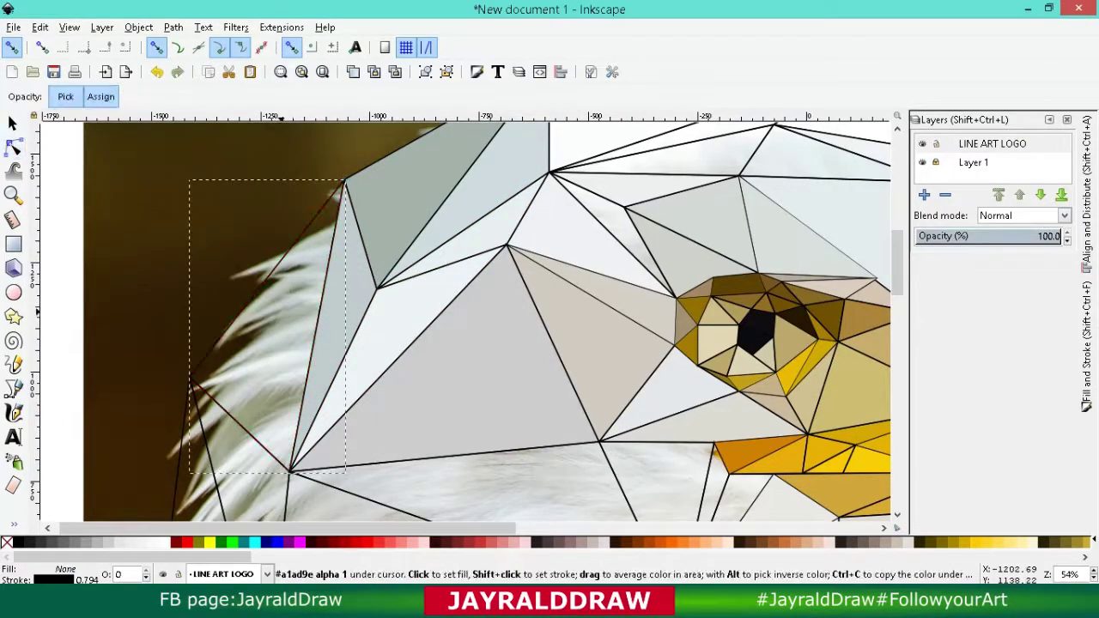
scroll(340, 260, "down", 3)
key("s")
left_click(241, 335)
scroll(241, 335, "down", 1)
Step: Fill the large middle triangle lower on the head with sampled grey
key("d")
left_click(322, 374)
key("n")
left_click(386, 343)
Step: Fill the triangles to the right and lower right with sampled tones
key("d")
left_click(429, 215)
key("n")
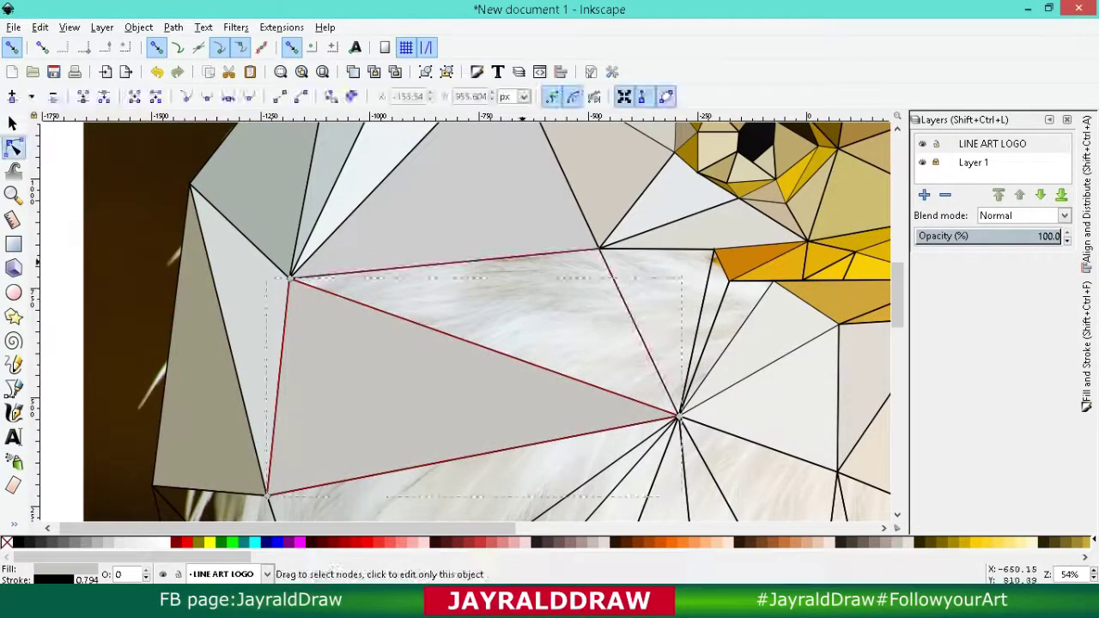
left_click(671, 266)
left_click(784, 402)
key("d")
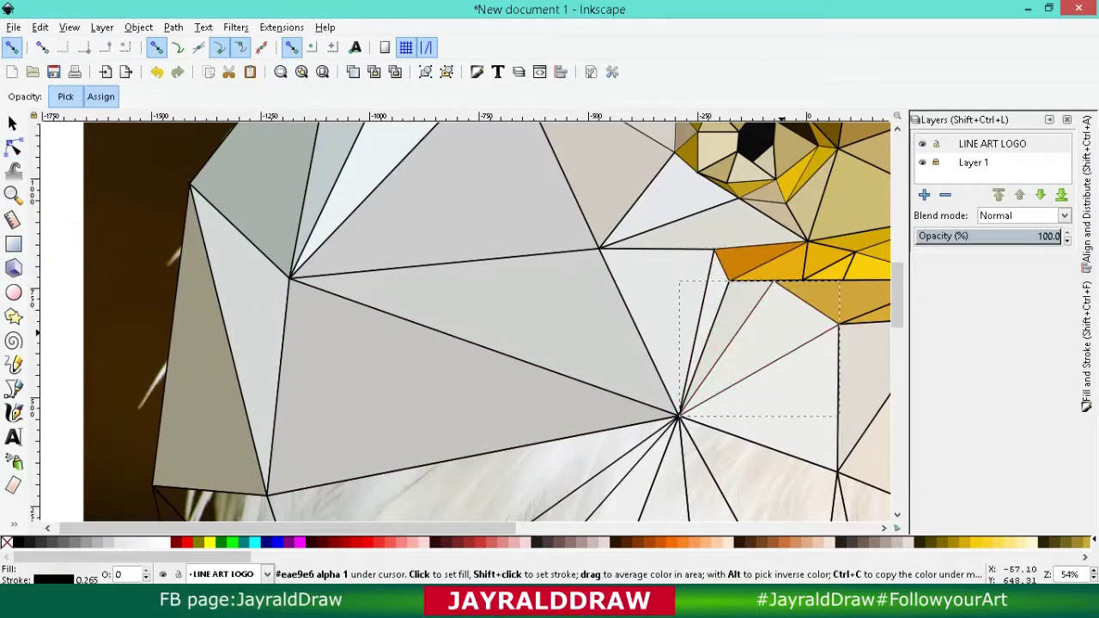
key("minus")
key("minus")
Step: Zoom into the lower-left neck and fill its triangle with light grey from the photo
key("n")
key("z")
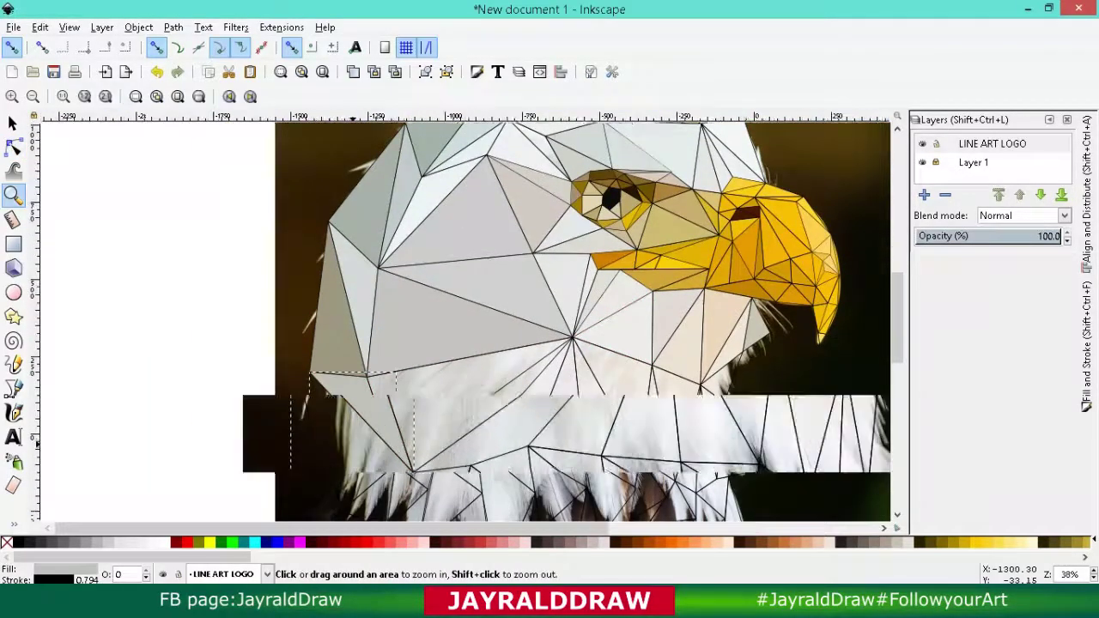
left_click(409, 432)
key("n")
left_click(343, 326)
key("d")
left_click(352, 343)
Step: Check the dark lower-left triangle and the small triangle to its right
key("n")
scroll(429, 343, "down", 2)
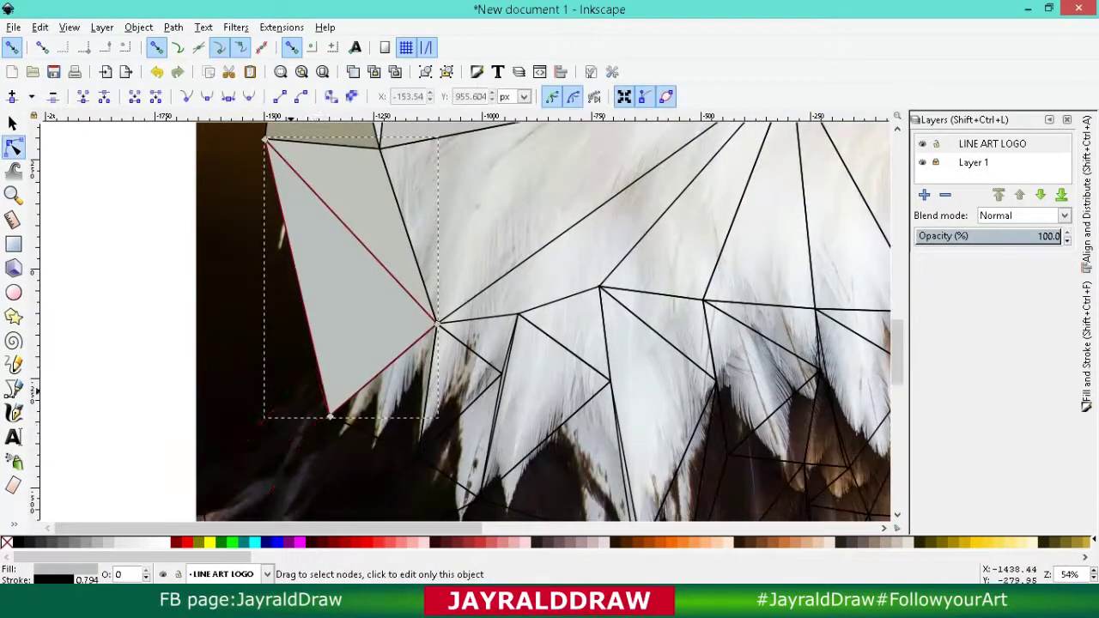
left_click(258, 464)
key("d")
key("n")
left_click(473, 437)
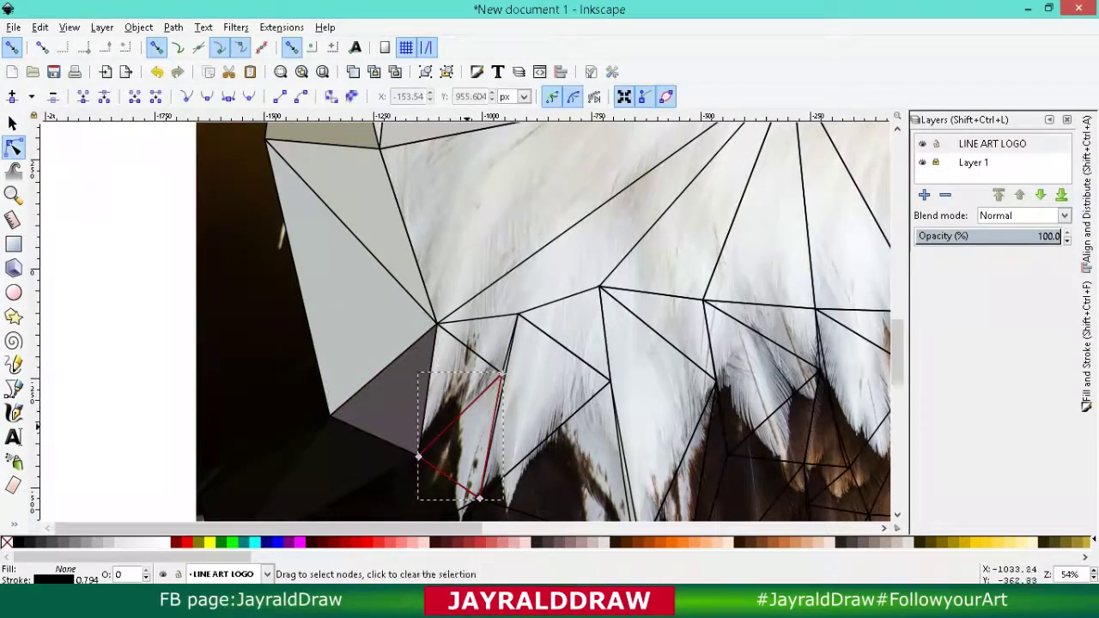
Step: Draw a new patch triangle from the shared corner and fill it light grey
key("b")
left_click(436, 324)
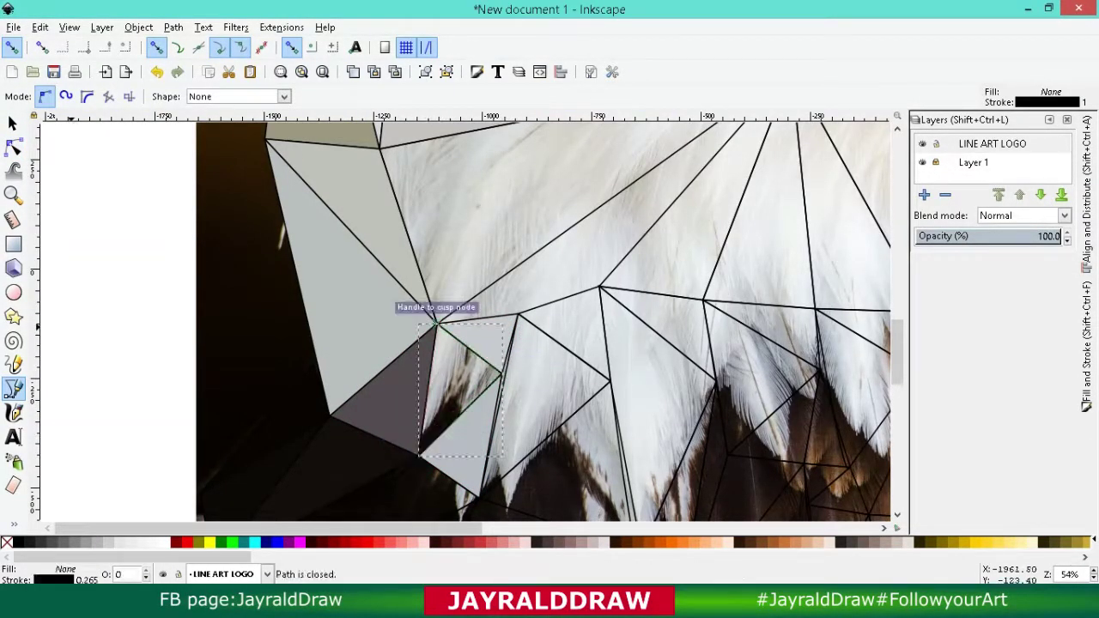
key("n")
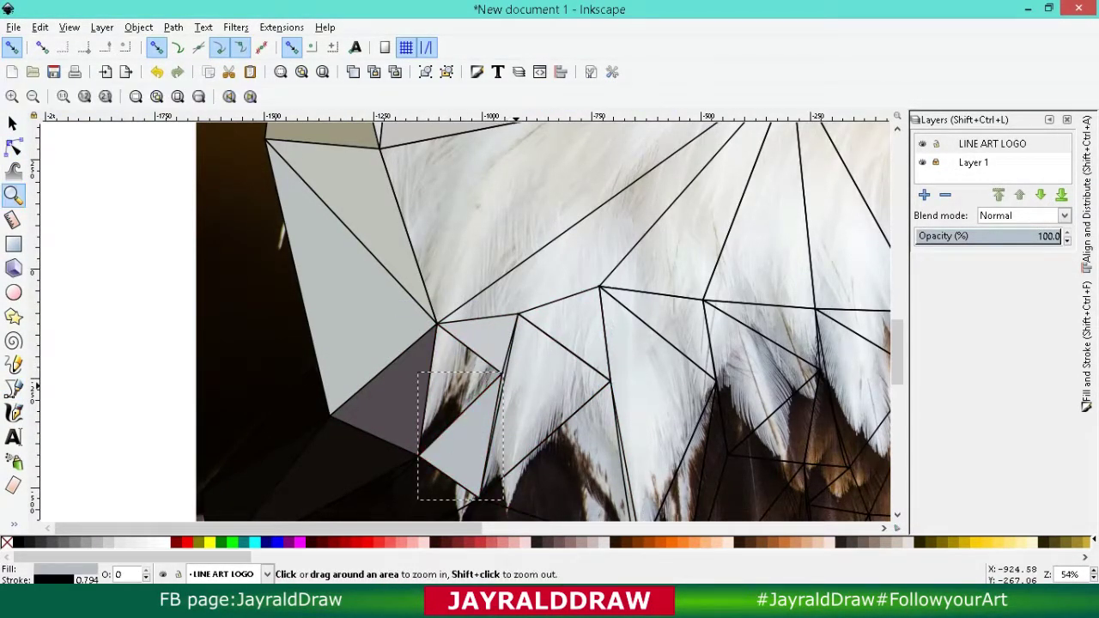
key("n")
key("d")
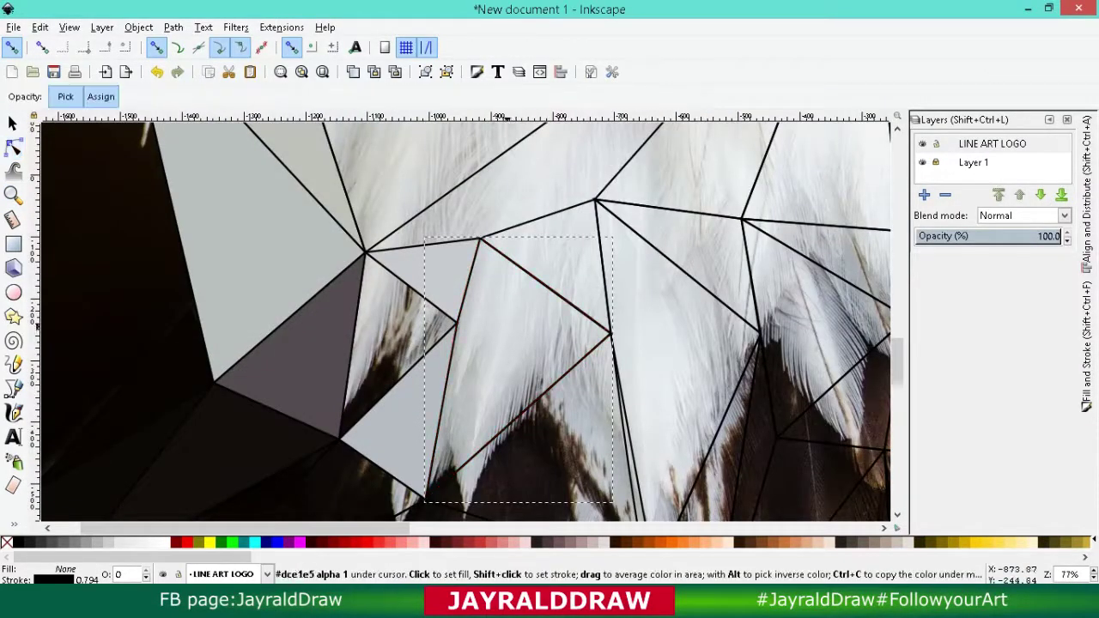
left_click(515, 361)
Step: Fill the tall neck-feather triangle with a light grey averaged from the photo
key("d")
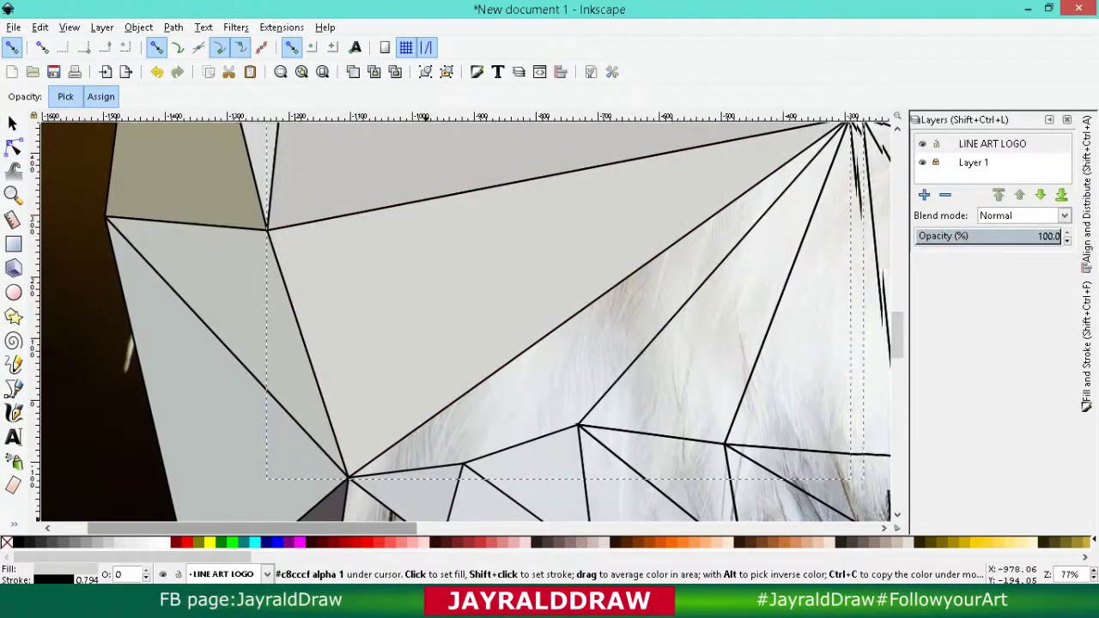
key("n")
scroll(515, 343, "down", 3)
scroll(515, 343, "down", 2)
left_click(525, 448)
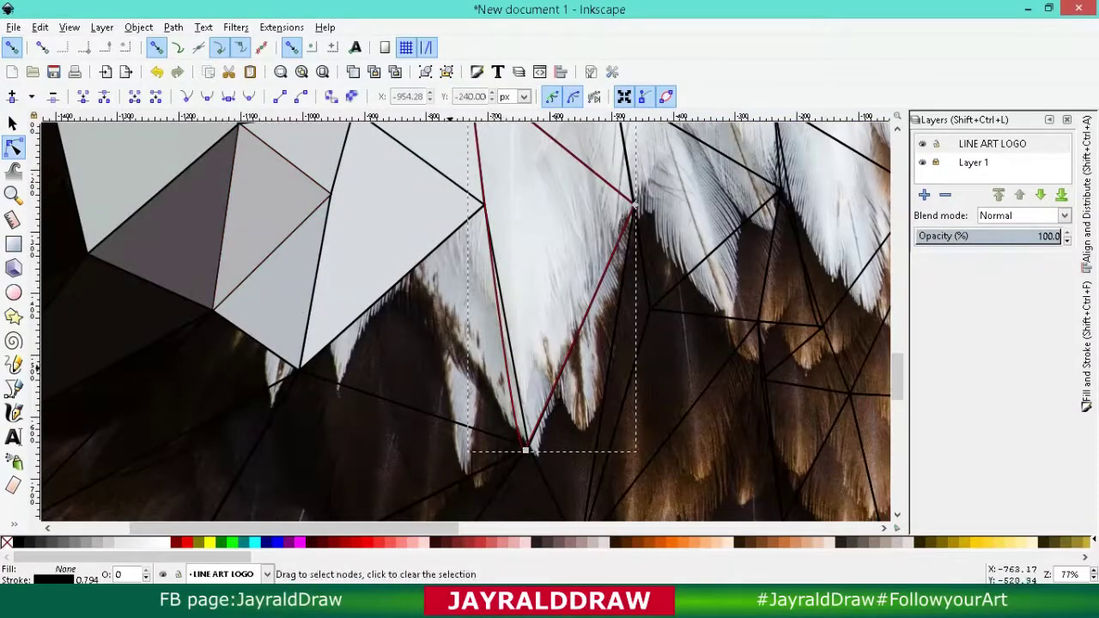
key("d")
left_click_drag(526, 448, 533, 449)
Step: Inspect the newly filled neck triangle and the larger neighbouring neck triangles
key("d")
left_click(528, 453)
key("s")
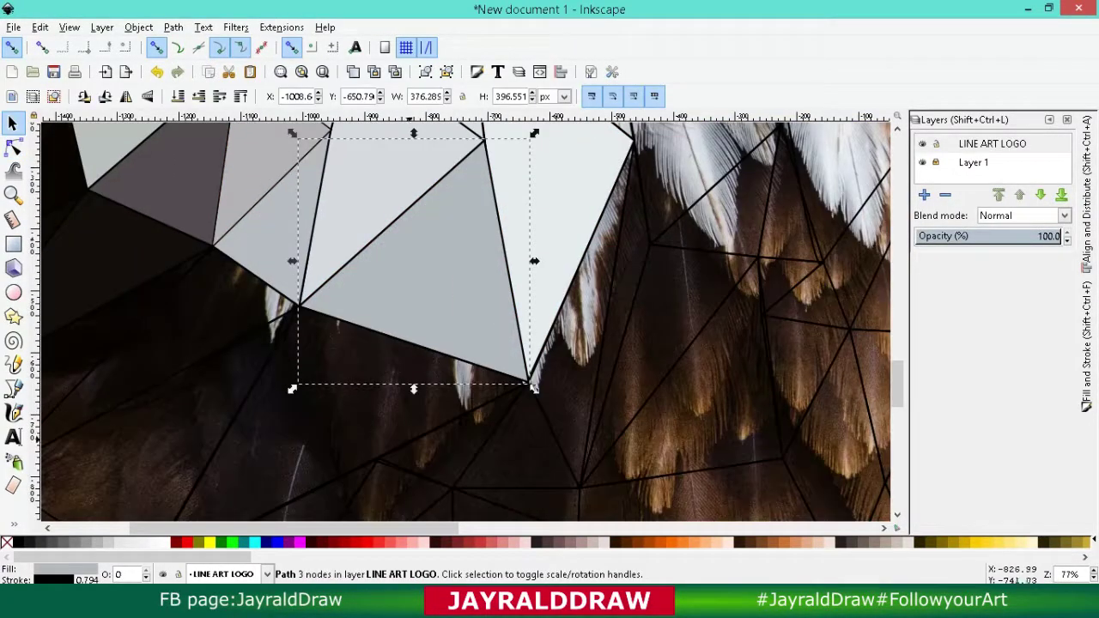
scroll(515, 343, "down", 2, "ctrl")
key("n")
left_click(506, 361)
left_click(361, 249)
Step: Draw a closed triangle patching the gap on the neck
key("b")
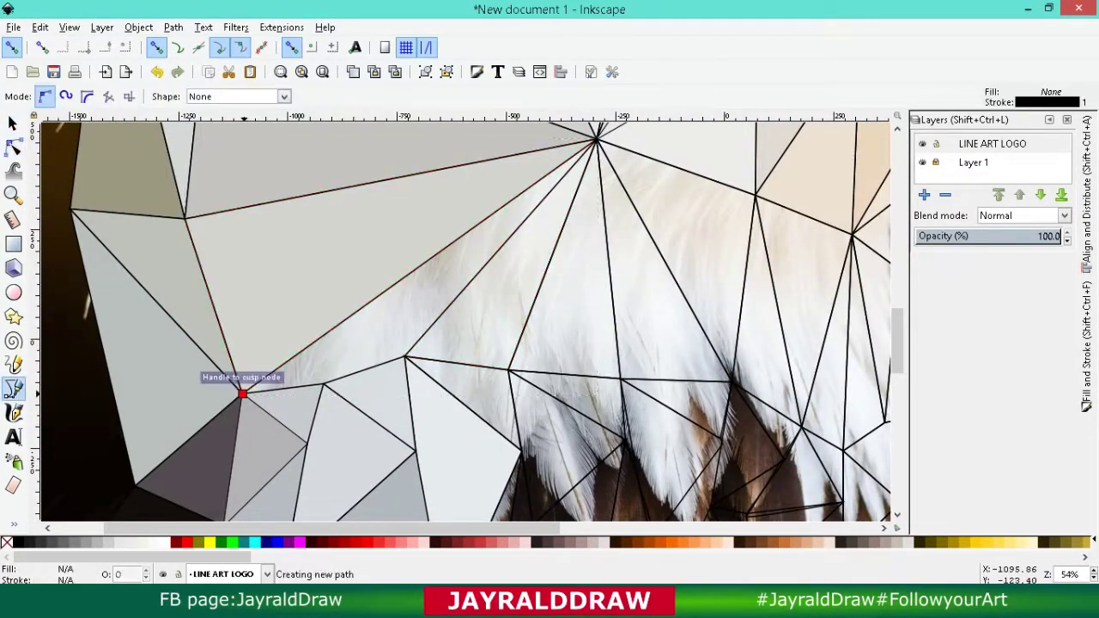
key("d")
key("n")
key("b")
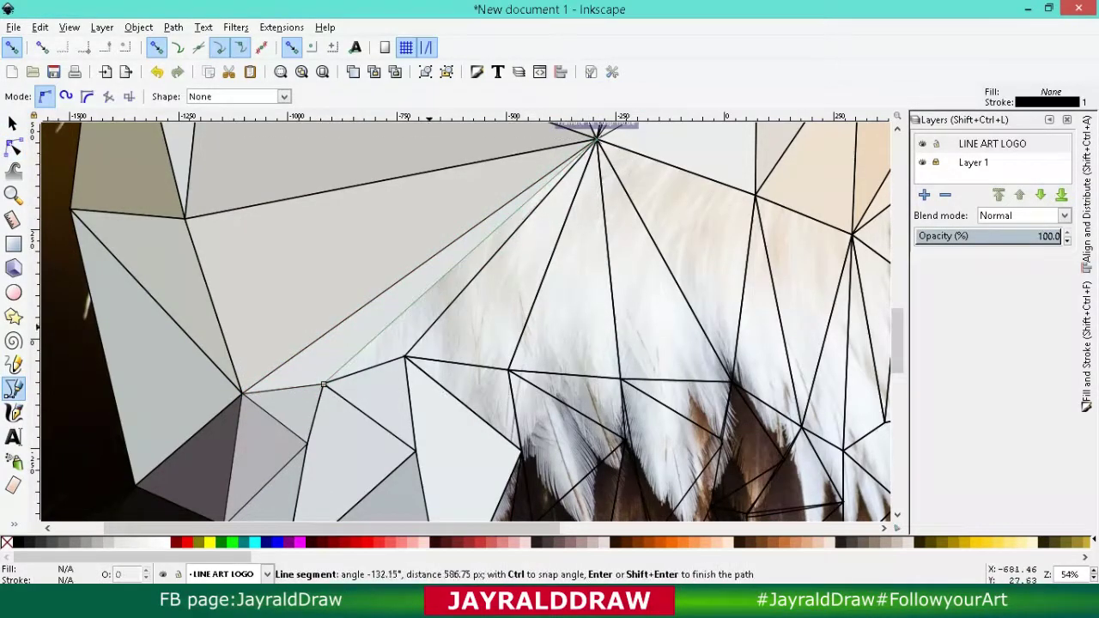
left_click(322, 384)
key("s")
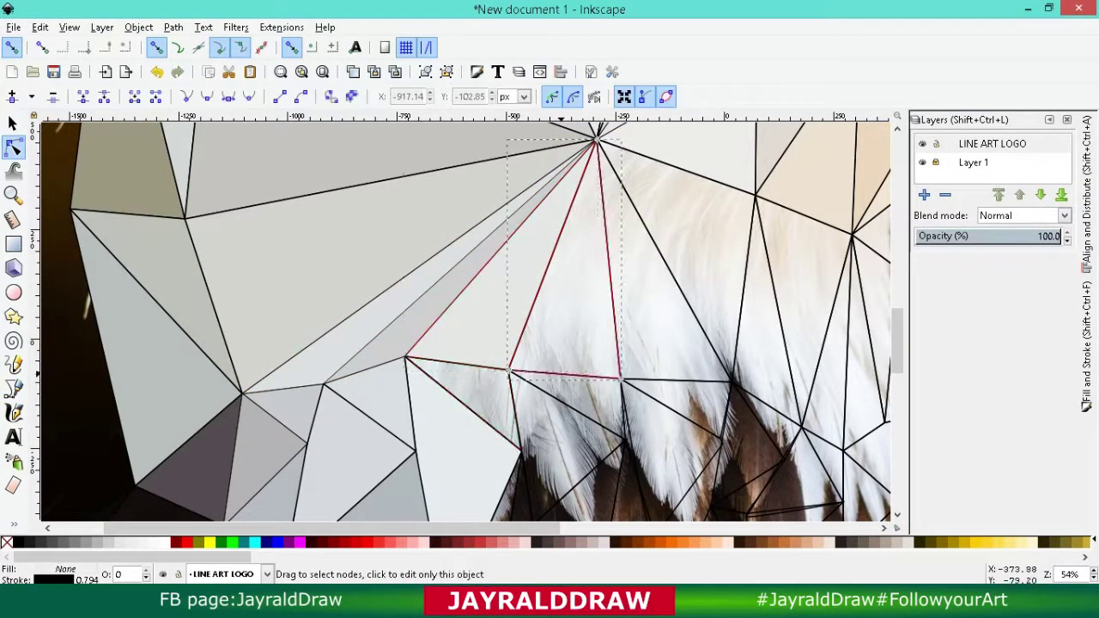
key("d")
Step: Move right along the neck and fill the narrow triangle with a sampled colour
scroll(483, 344, "up", 5)
scroll(502, 468, "right", 5)
scroll(503, 467, "down", 3)
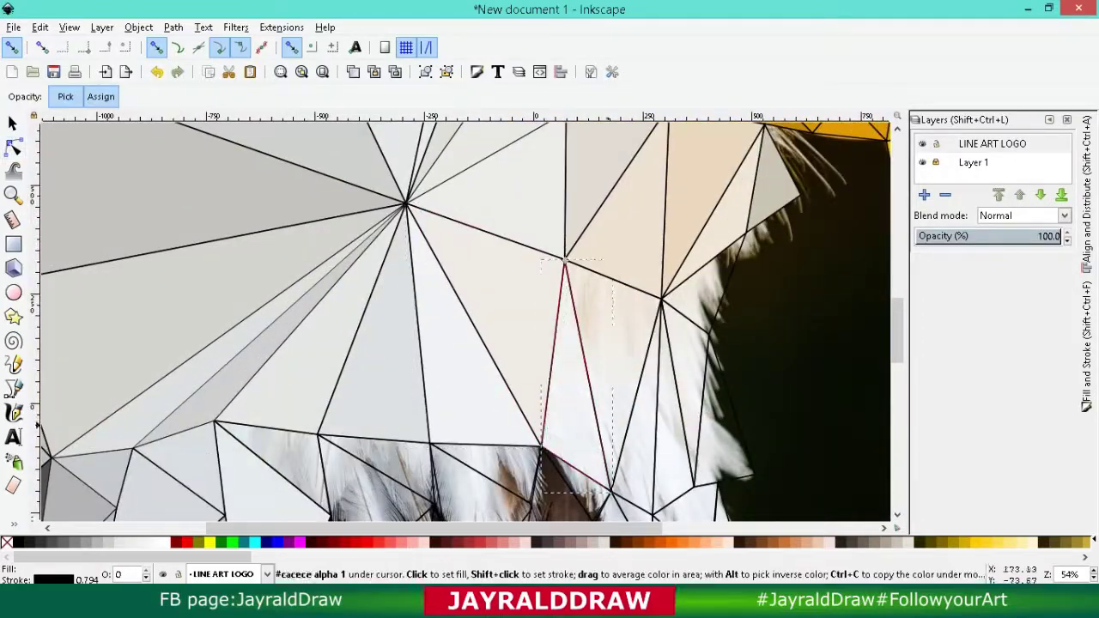
scroll(558, 386, "down", 1)
key("n")
left_click(678, 369)
key("d")
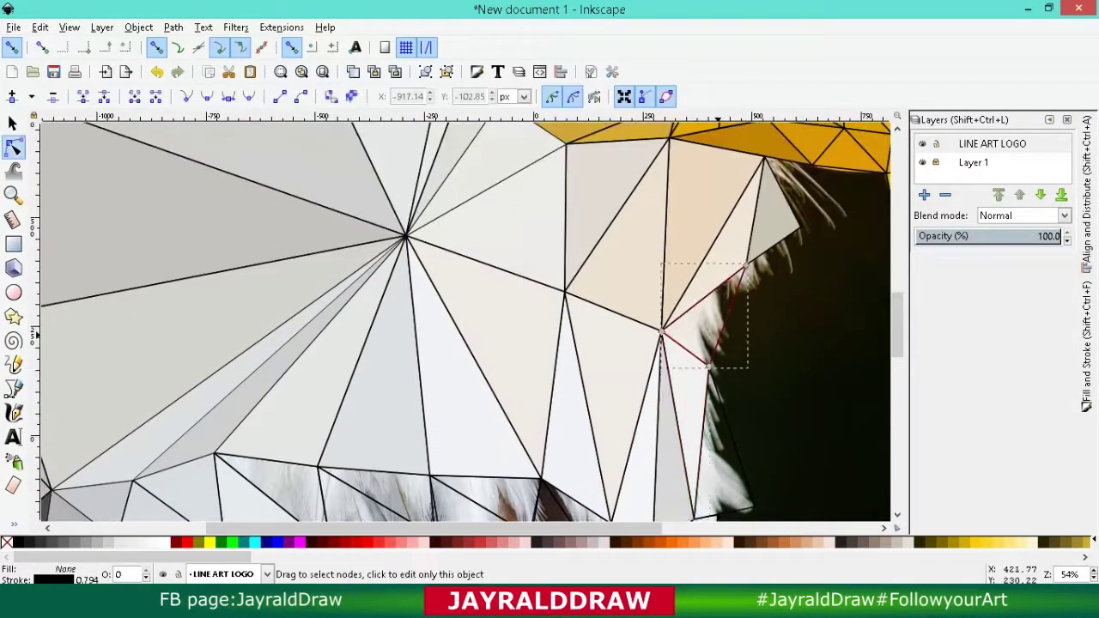
scroll(480, 343, "down", 3)
key("n")
left_click(721, 206)
Step: Fill the upper-left triangle with grey sampled from the photo
left_click(723, 334)
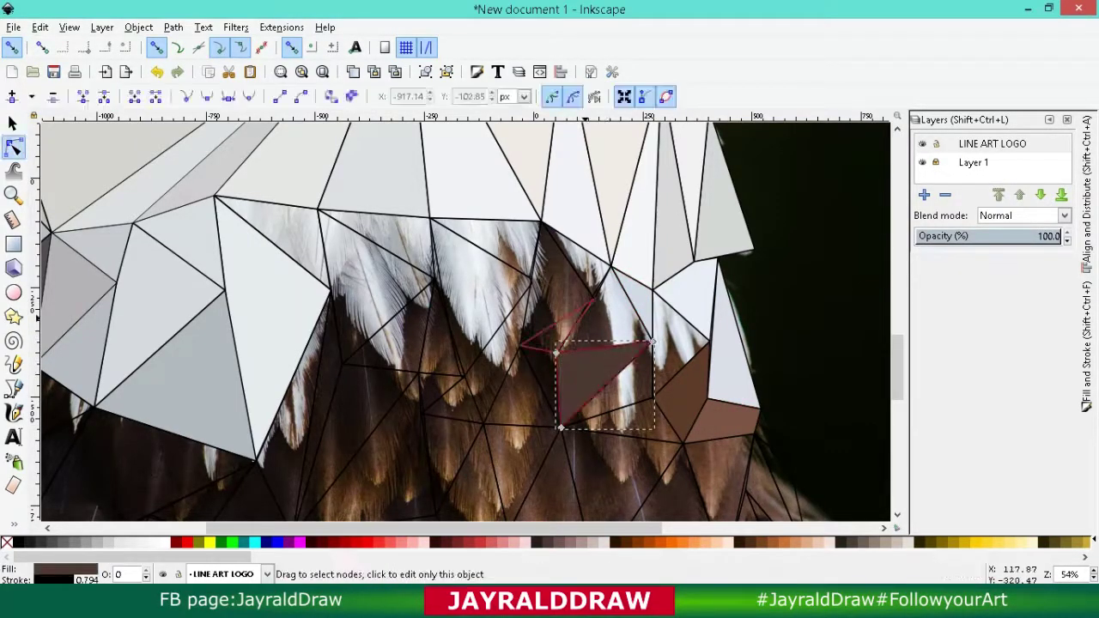
key("d")
key("n")
left_click(378, 236)
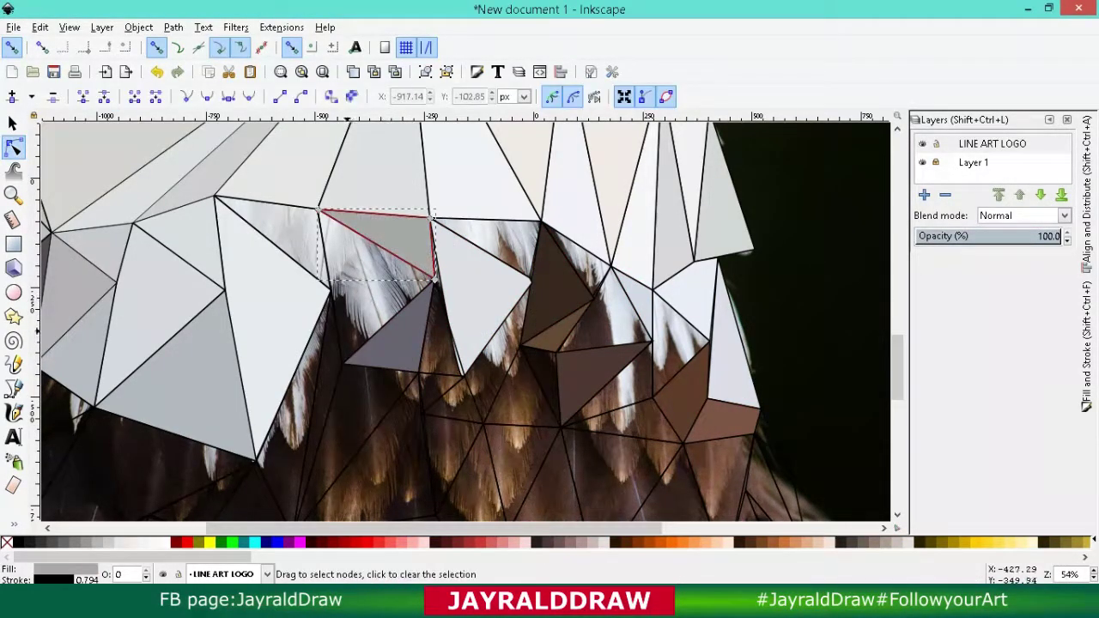
left_click(304, 240)
Step: Close a new triangle over the gap below and give it a dark sampled fill
left_click(338, 360)
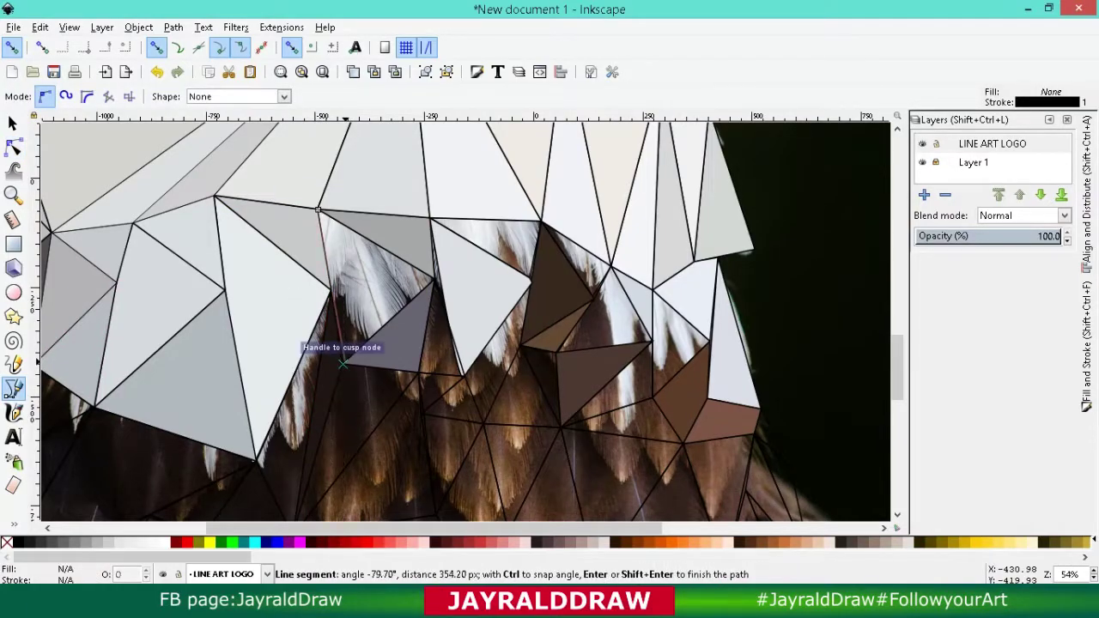
left_click(317, 209)
key("n")
scroll(317, 209, "down", 1)
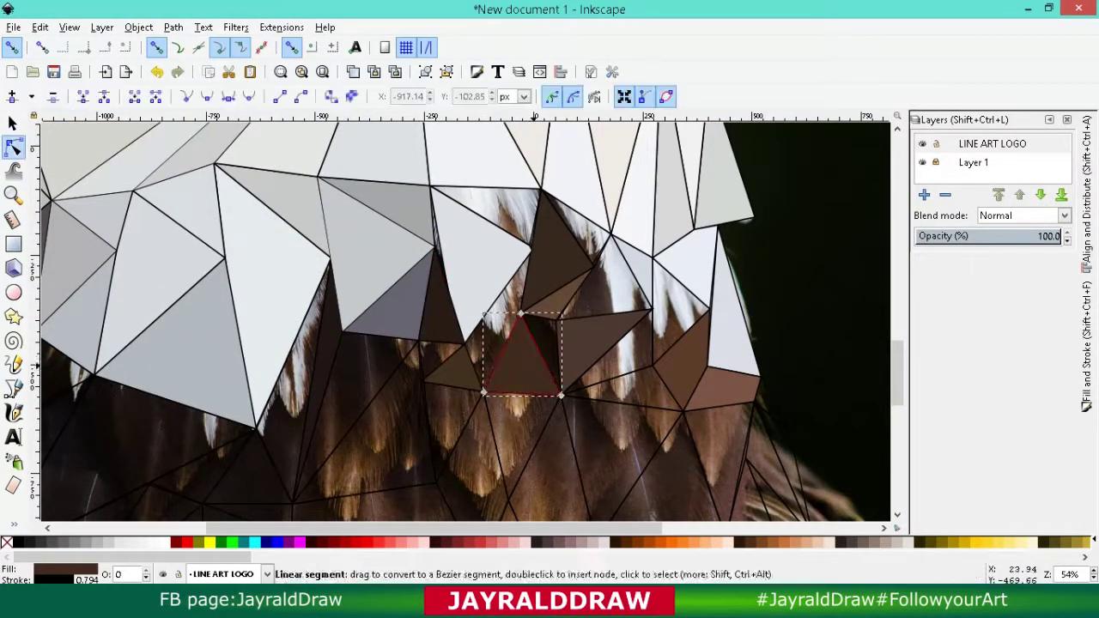
key("Escape")
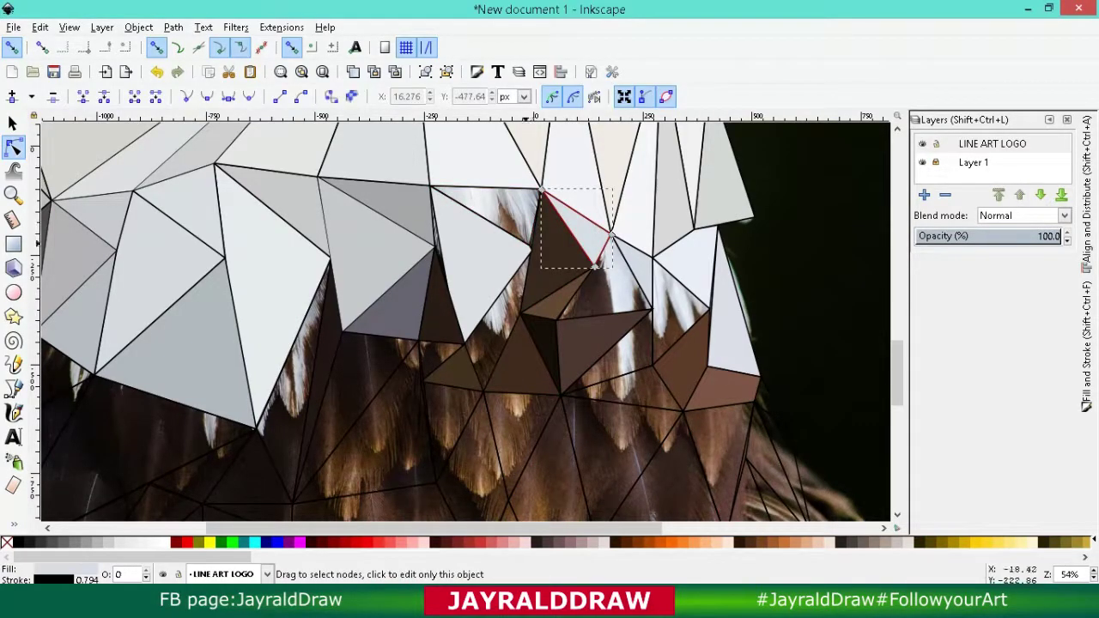
Step: Draw brown patch triangles over the chest gap from existing corners
left_click(515, 215)
key("d")
key("b")
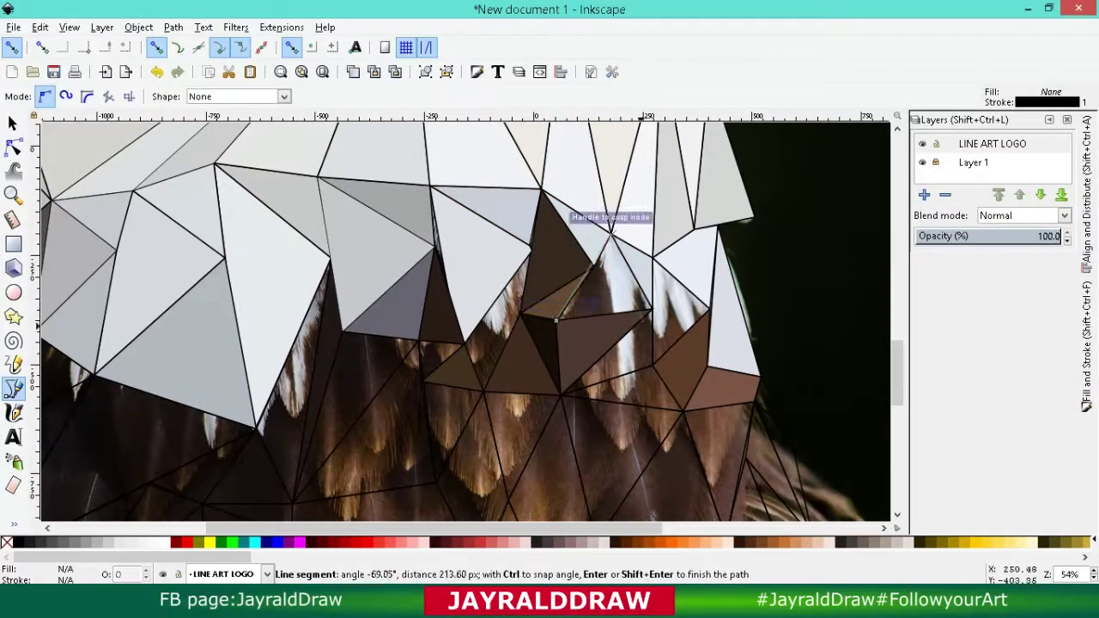
left_click(531, 309)
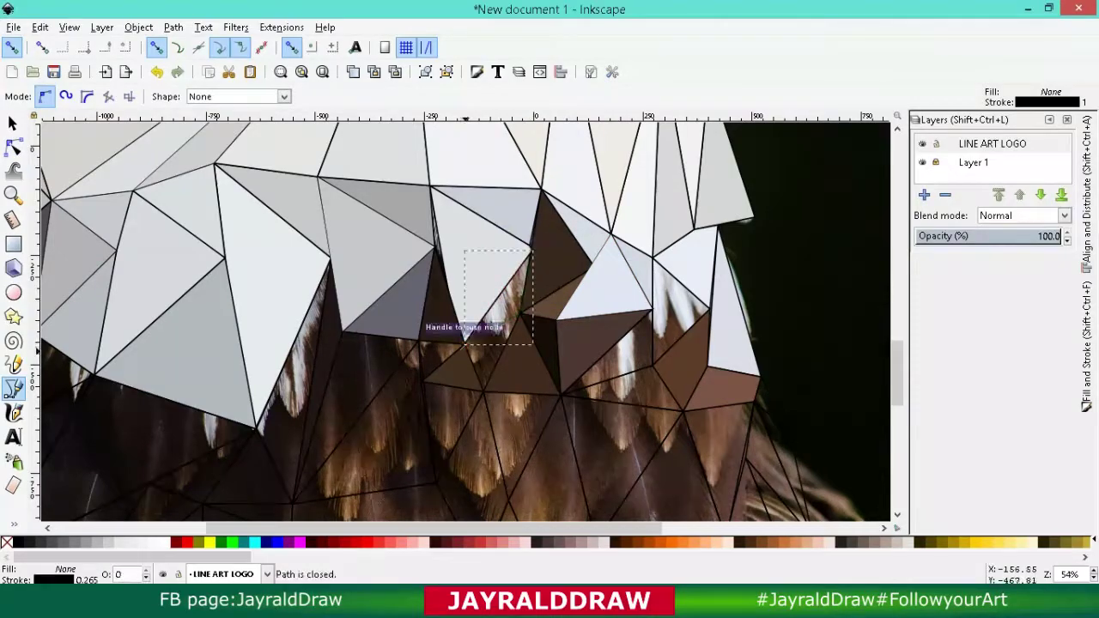
left_click(465, 340)
left_click(292, 502)
left_click(433, 481)
left_click(421, 340)
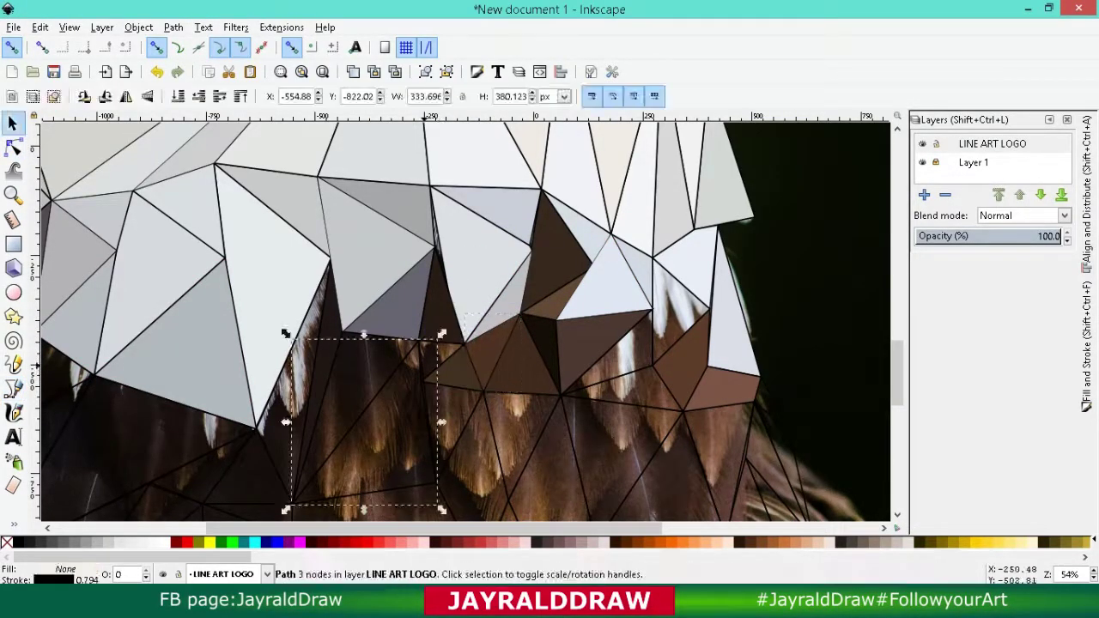
left_click(395, 342)
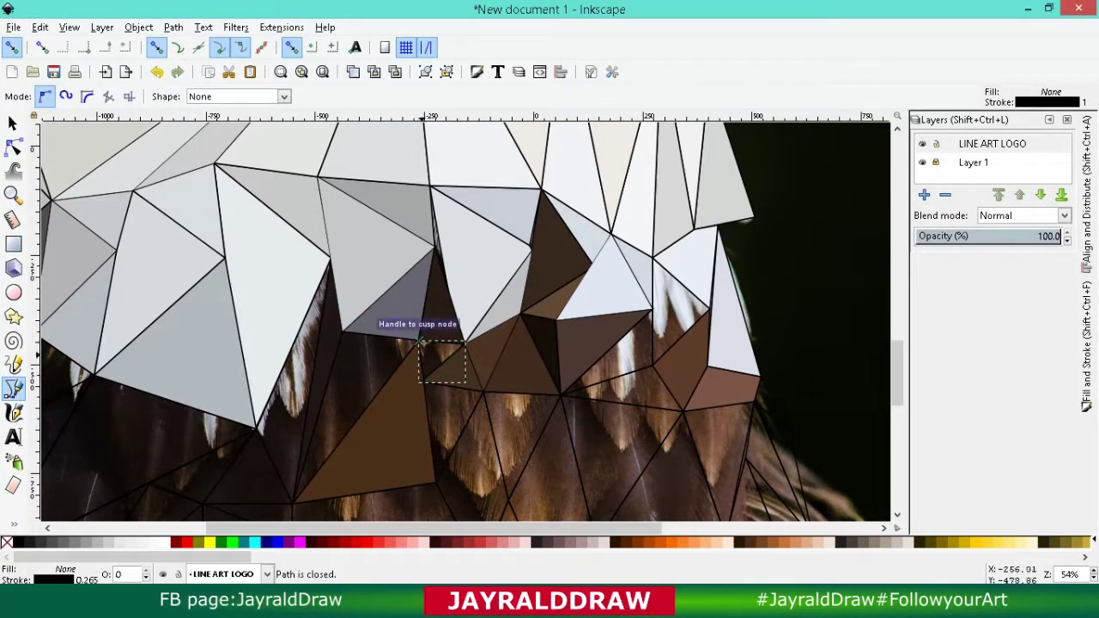
Step: Draw another closed triangle over the gap and sample a photo colour for it
left_click(422, 341)
left_click(342, 331)
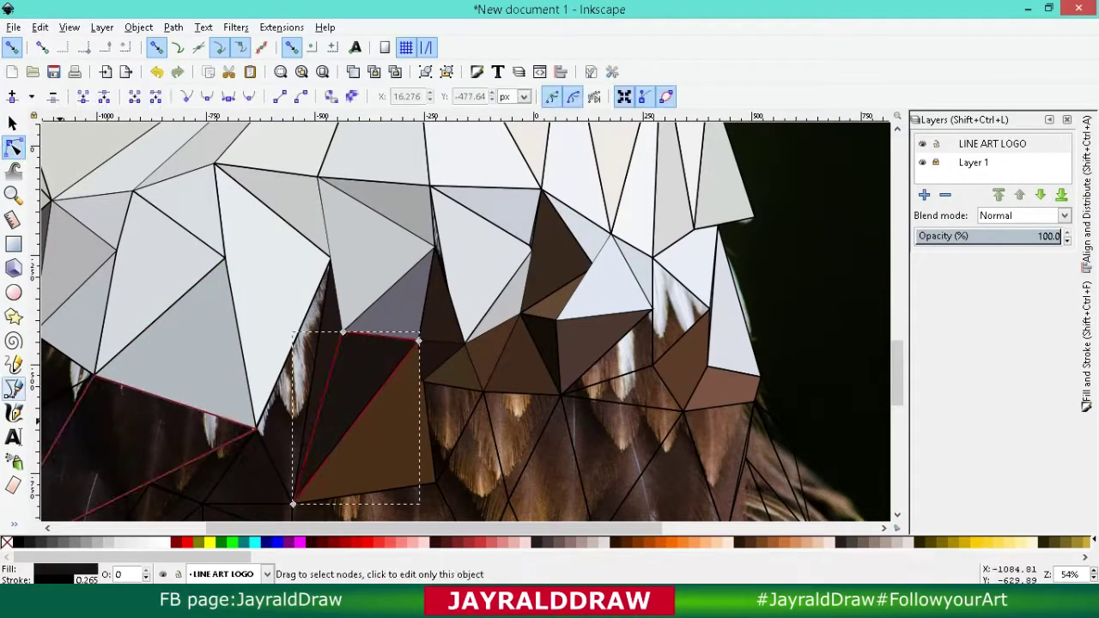
left_click(332, 257)
left_click(331, 258)
key("d")
left_click(266, 420)
key("n")
scroll(257, 300, "down", 3)
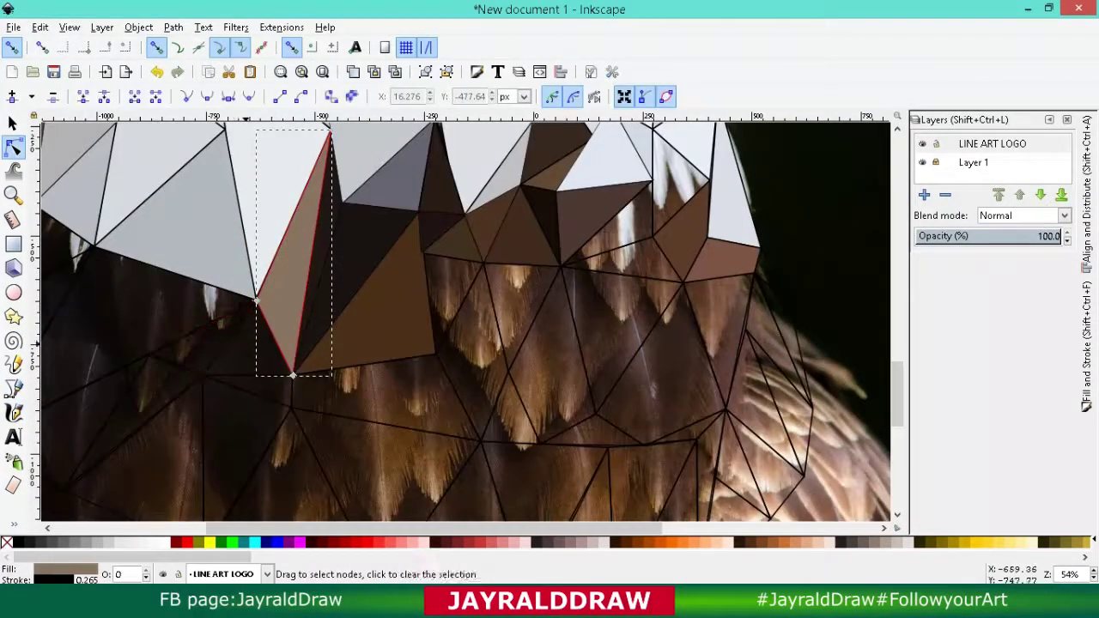
Step: Fill the lower chest triangle with a brown sampled from the photo
key("s")
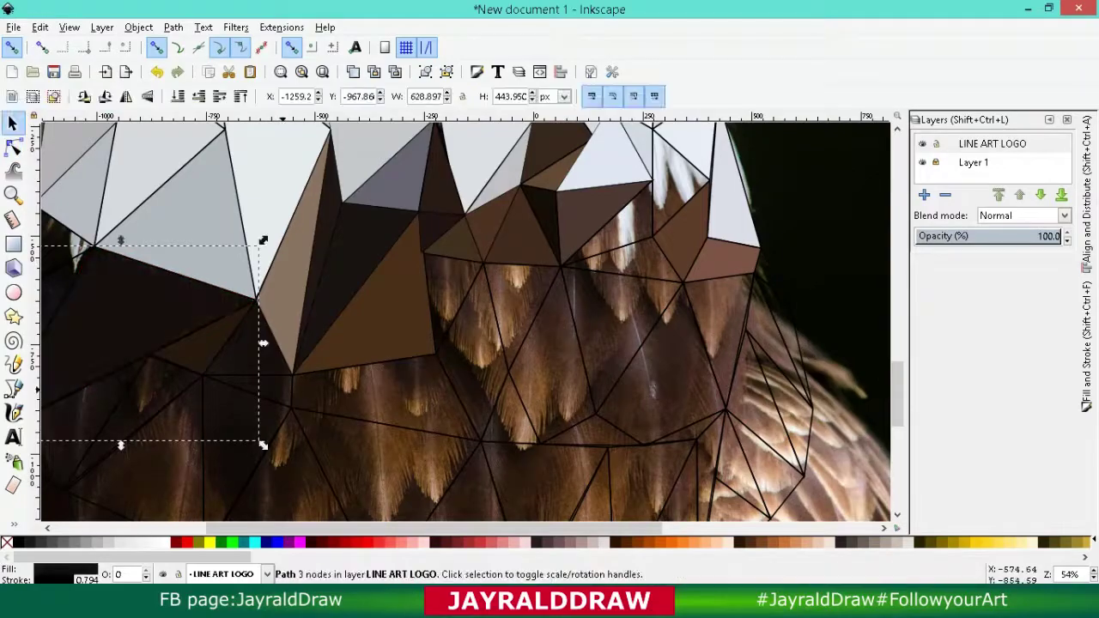
left_click(386, 399)
key("d")
left_click(360, 326)
key("n")
left_click(460, 307)
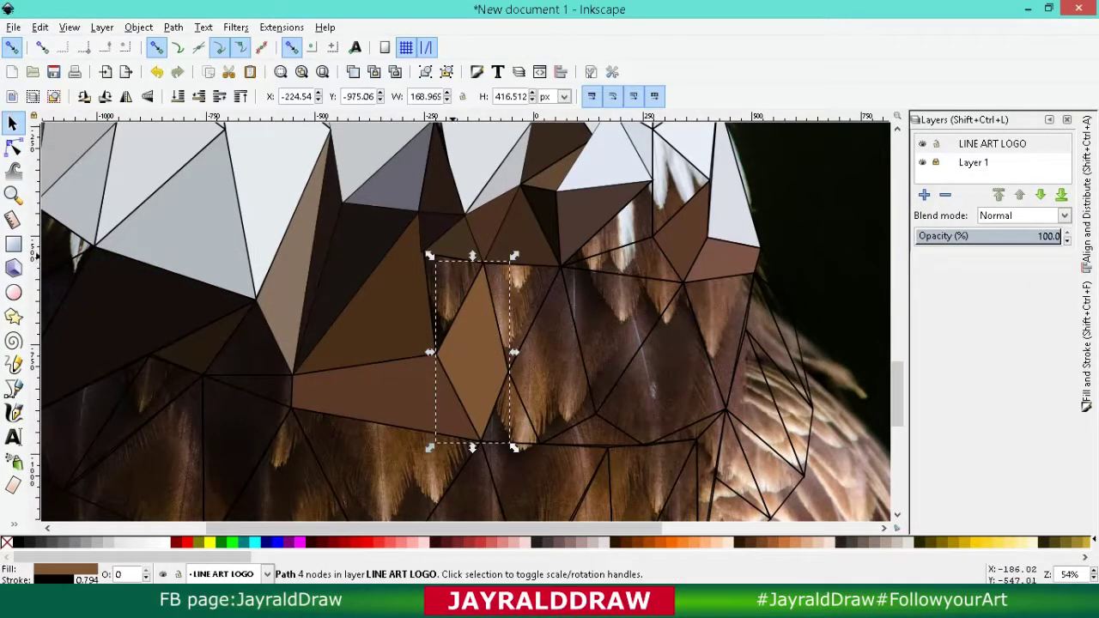
Step: Add a second chest triangle and fill both new triangles with sampled browns
key("b")
left_click(421, 253)
left_click(485, 261)
left_click(434, 355)
left_click(420, 253)
key("d")
left_click(421, 253)
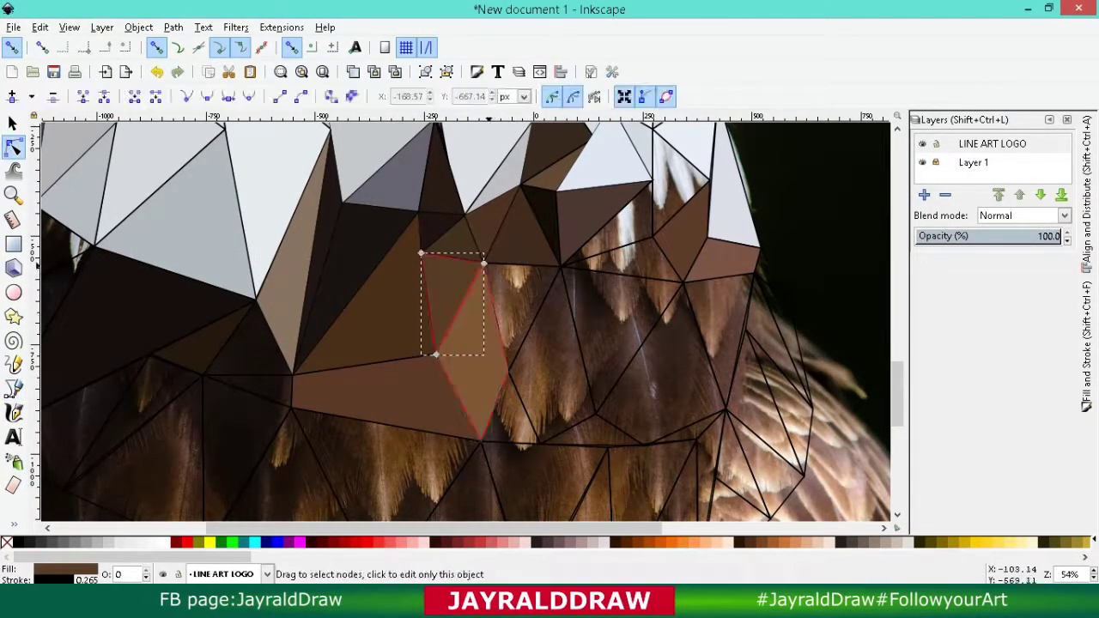
key("b")
left_click(483, 264)
left_click(562, 266)
key("d")
Step: Give the upper triangle beside the right quadrilateral a darker sampled colour
key("n")
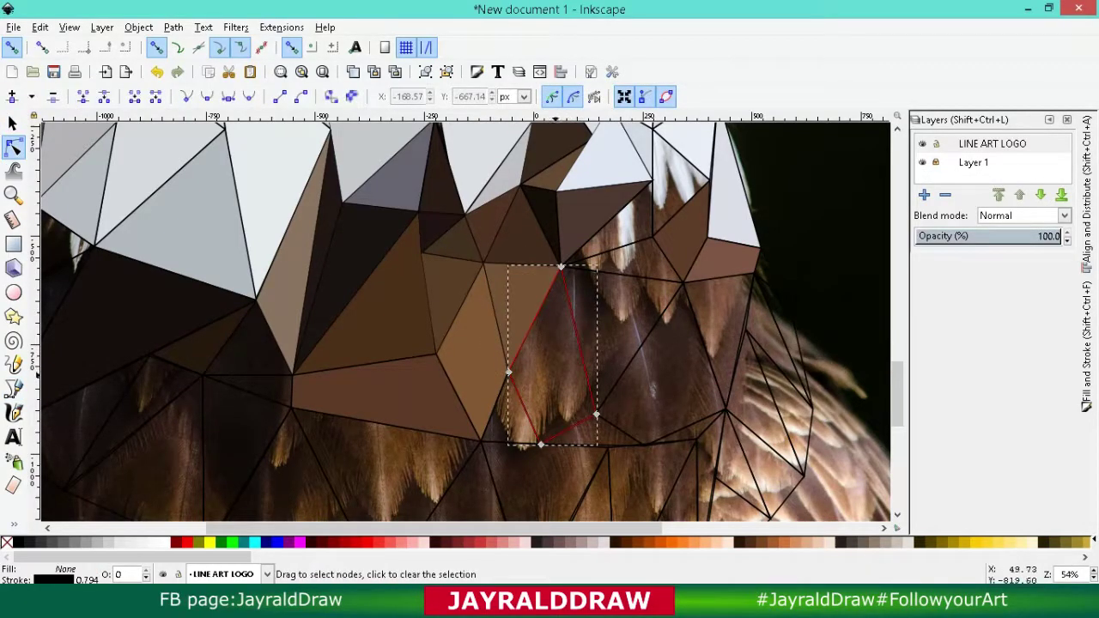
left_click(661, 361)
left_click(618, 257)
key("d")
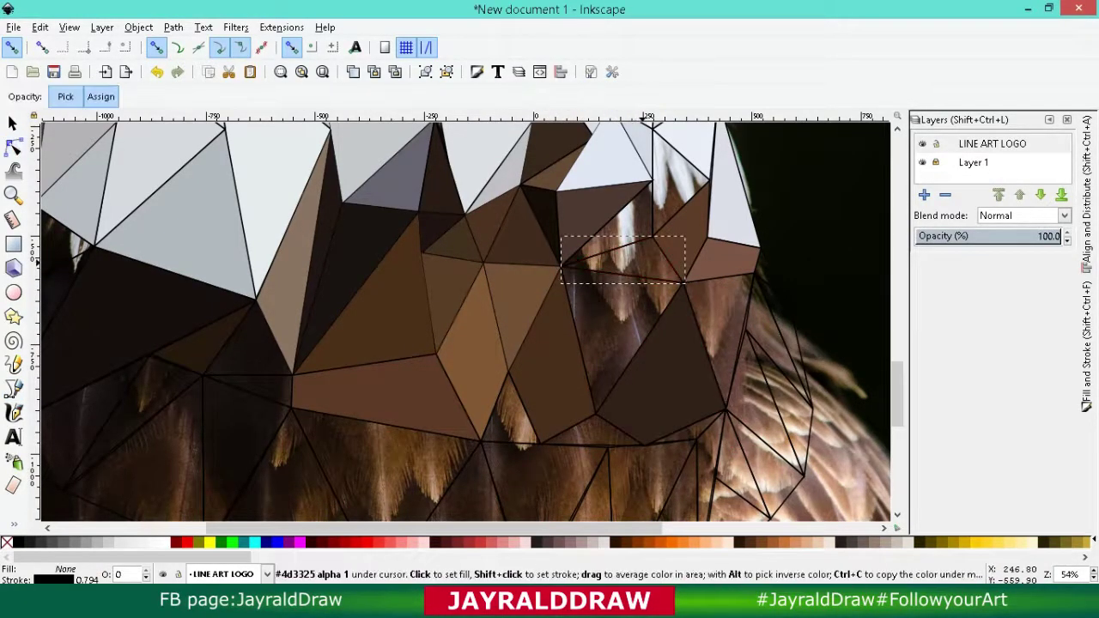
left_click(618, 258)
key("s")
key("n")
Step: Fill the new unfilled upper triangle with a light tone sampled from the photo
left_click(639, 344)
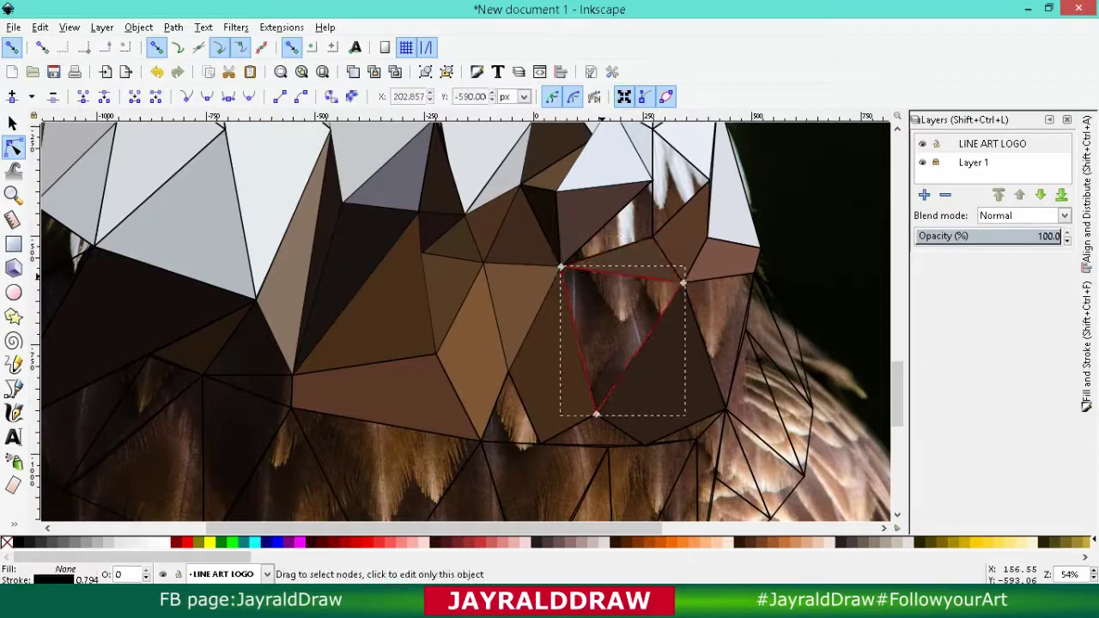
key("d")
left_click(640, 343)
key("s")
left_click(627, 240)
key("d")
left_click(634, 237)
key("s")
key("n")
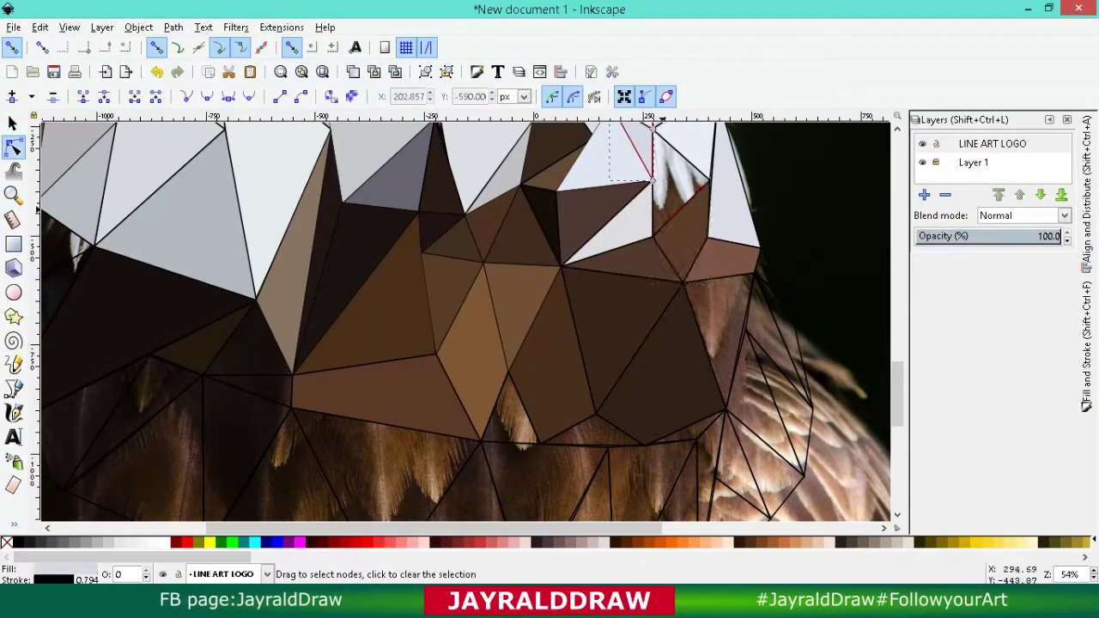
Step: Patch the top-right gap with a light grey triangle, then select the neck's right-edge shape
left_click(678, 216)
key("b")
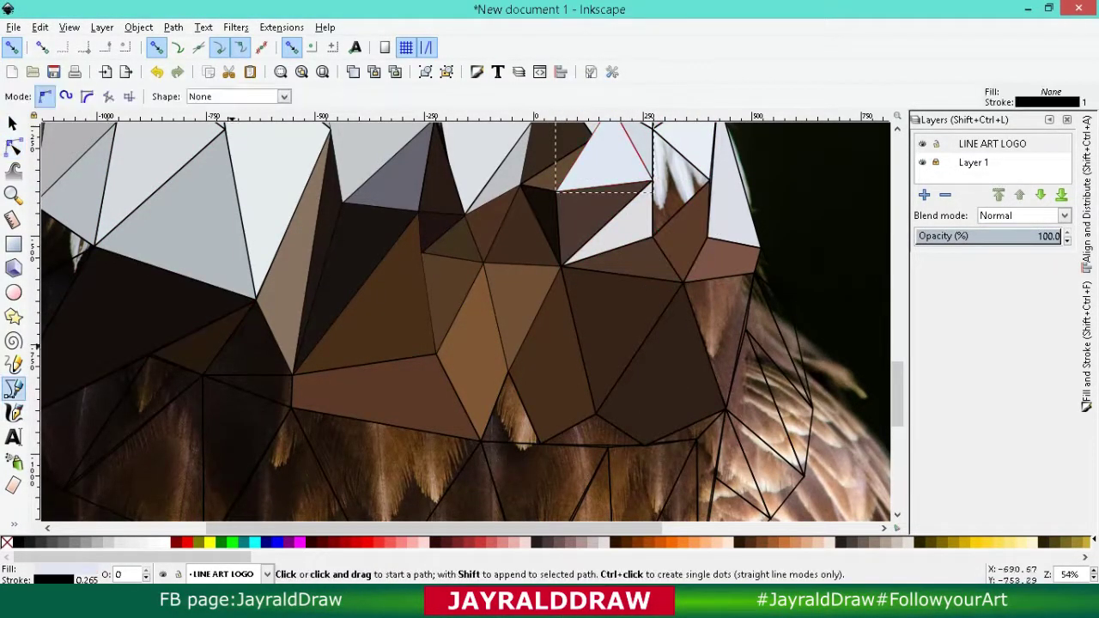
left_click(651, 238)
left_click(653, 126)
key("d")
left_click(678, 172)
key("n")
left_click(661, 361)
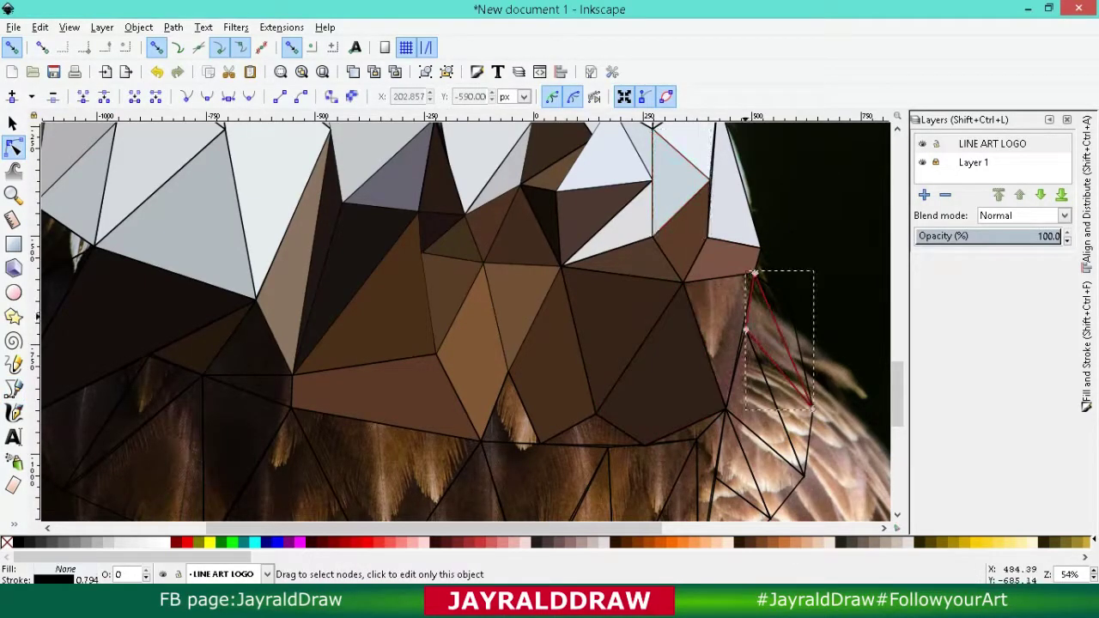
Step: Zoom in right of the neck and check that the brown triangle's corners snap together
key("s")
key("n")
key("z")
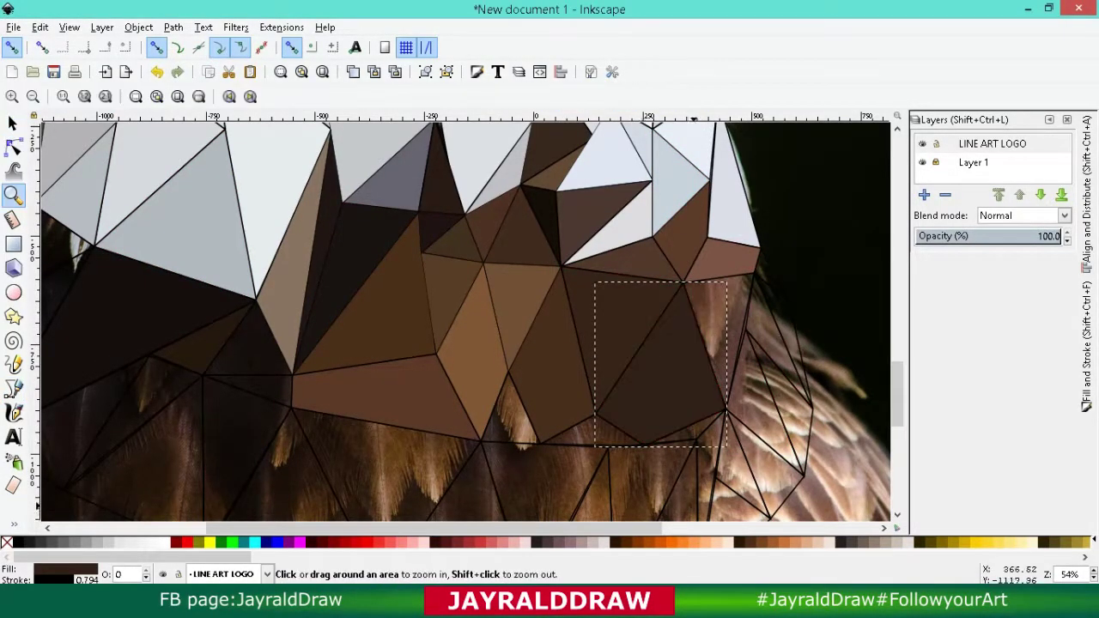
left_click_drag(642, 301, 851, 405)
key("n")
left_click(386, 335)
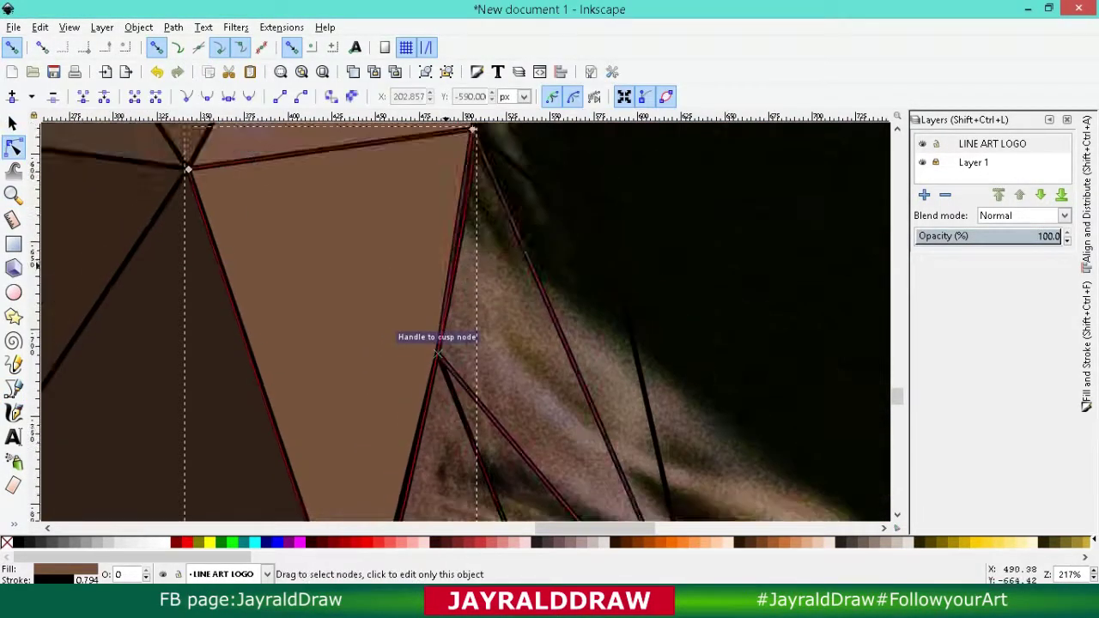
scroll(387, 335, "up", 3)
key("d")
key("n")
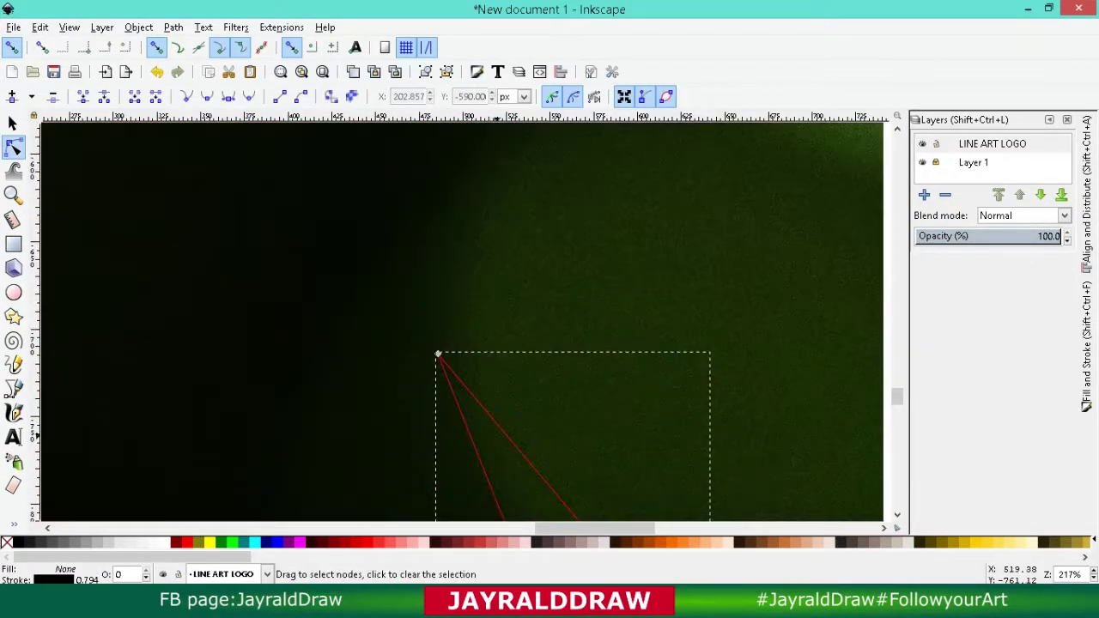
key("minus")
key("minus")
key("minus")
key("p")
key("n")
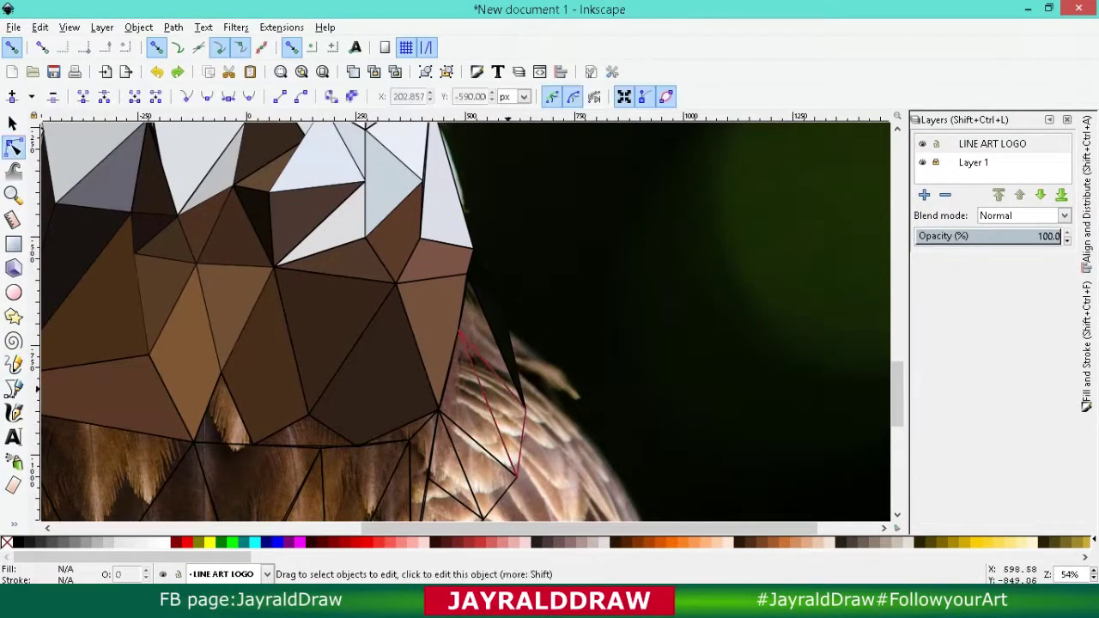
Step: Fill the lower triangle on the neck's right edge with a sampled brown
left_click(481, 378)
left_click(450, 464)
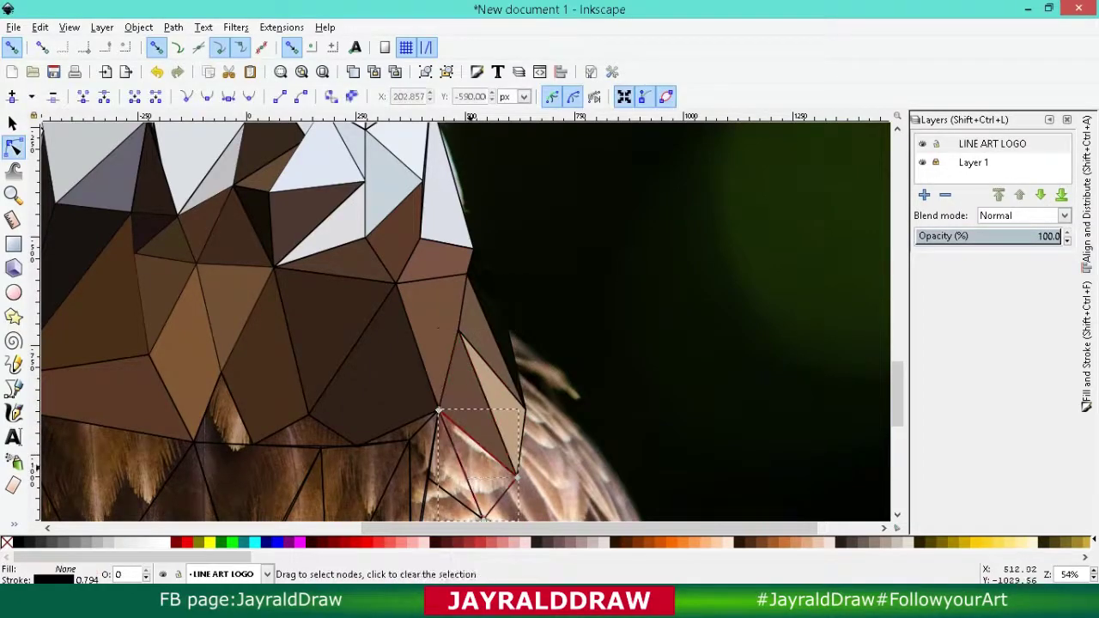
scroll(450, 464, "down", 3)
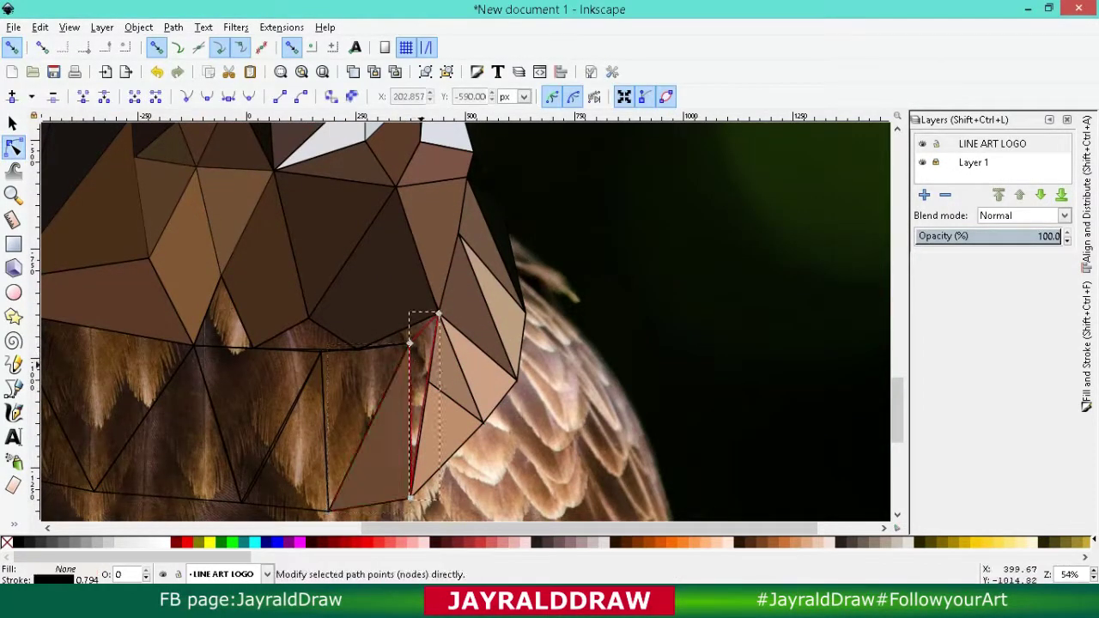
left_click(410, 344)
scroll(407, 344, "left", 2)
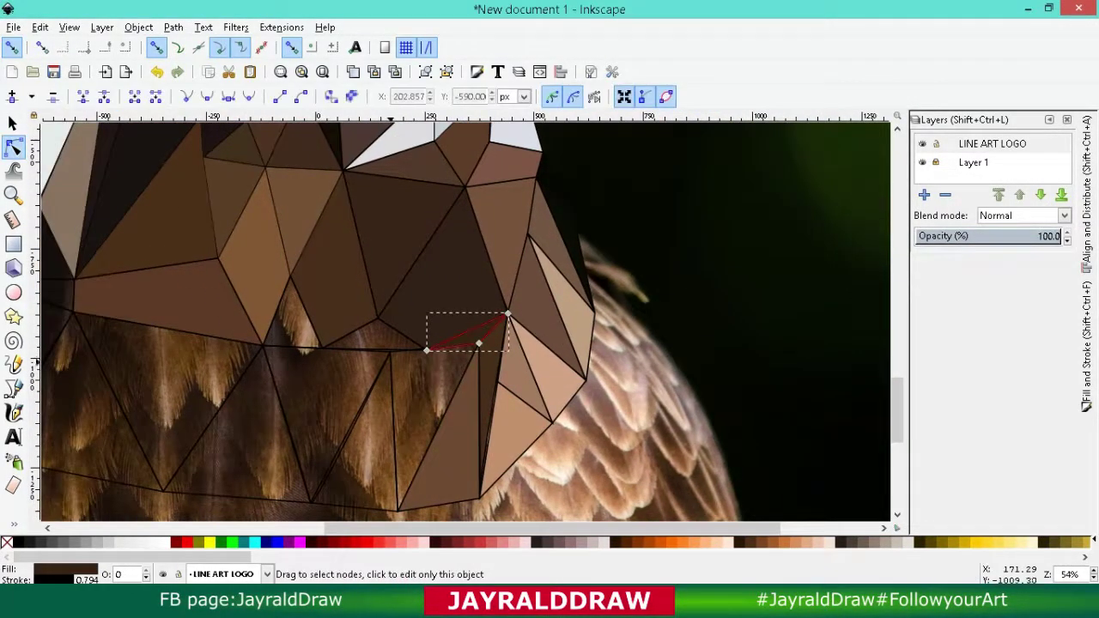
left_click(361, 429)
key("d")
left_click(369, 403)
key("d")
Step: Fill the lower-left chest triangles with sampled dark browns and zoom out to the whole portrait
key("d")
key("d")
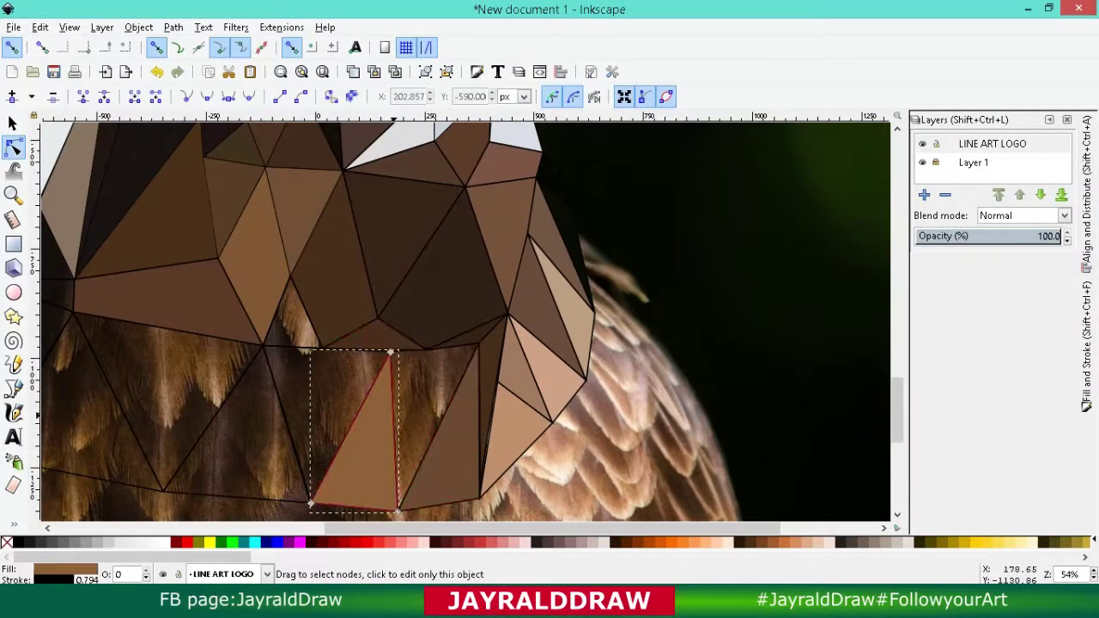
left_click(240, 429)
key("d")
left_click(368, 214)
key("d")
scroll(464, 343, "left", 5)
left_click(258, 386)
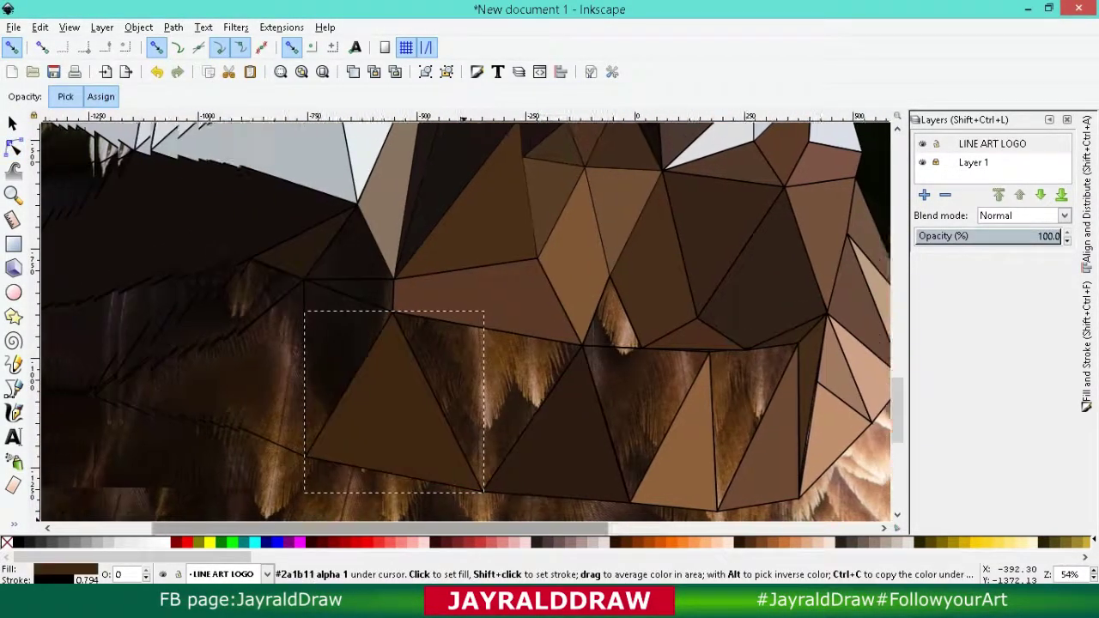
key("d")
key("d")
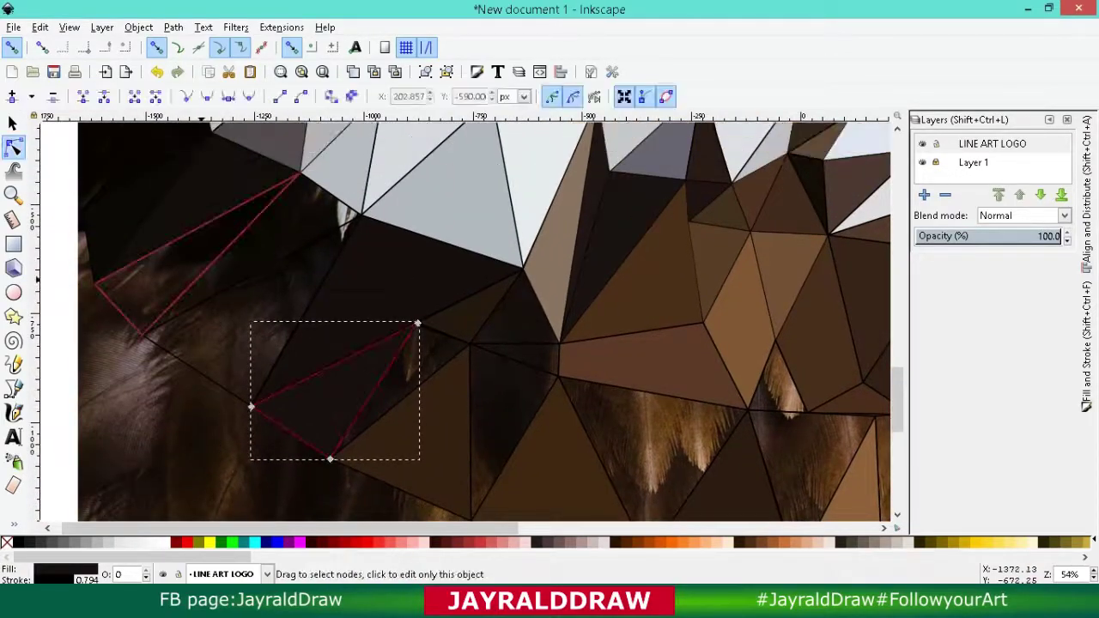
left_click(257, 343)
key("minus")
key("d")
key("minus")
Step: Inspect the neck triangles one by one, from the lower left across to the right
key("s")
key("ctrl+a")
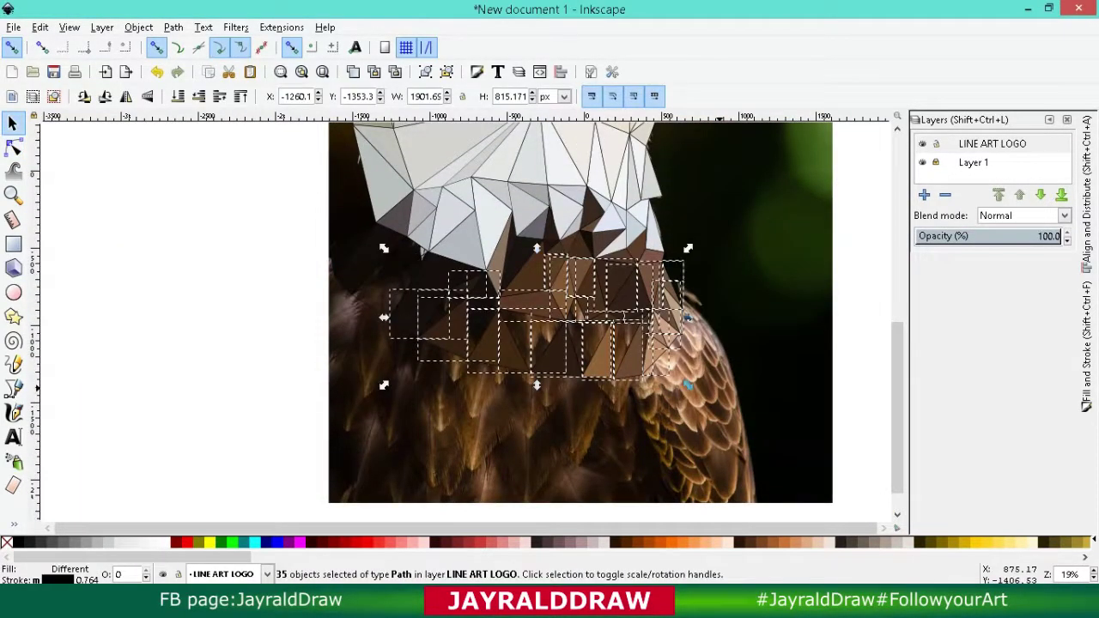
left_click_drag(297, 248, 742, 399)
scroll(437, 352, "up", 4)
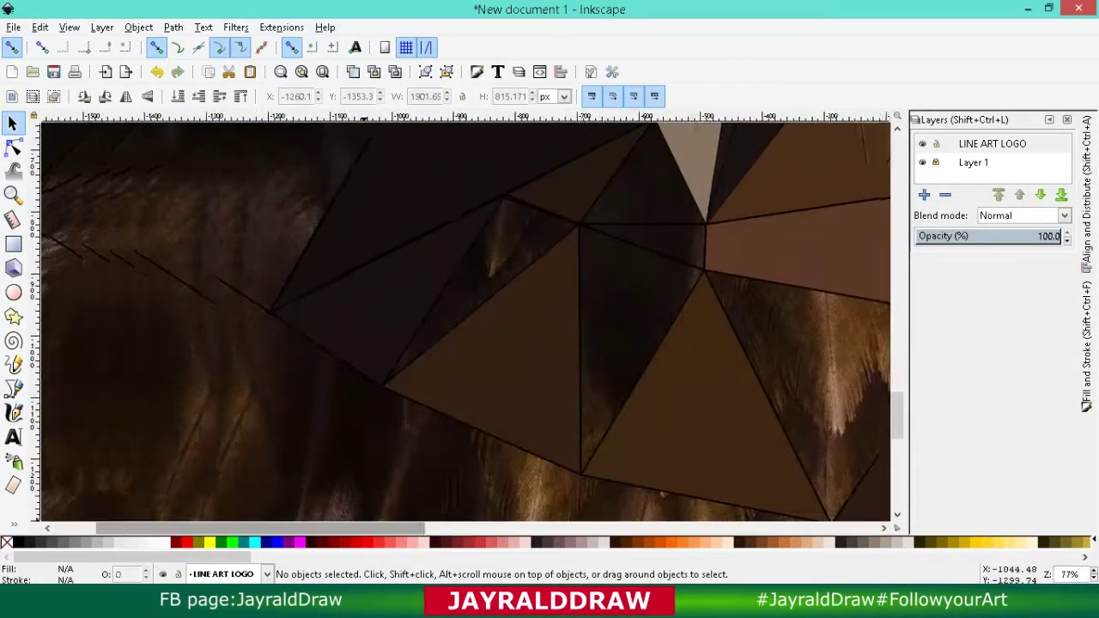
left_click(395, 360)
key("n")
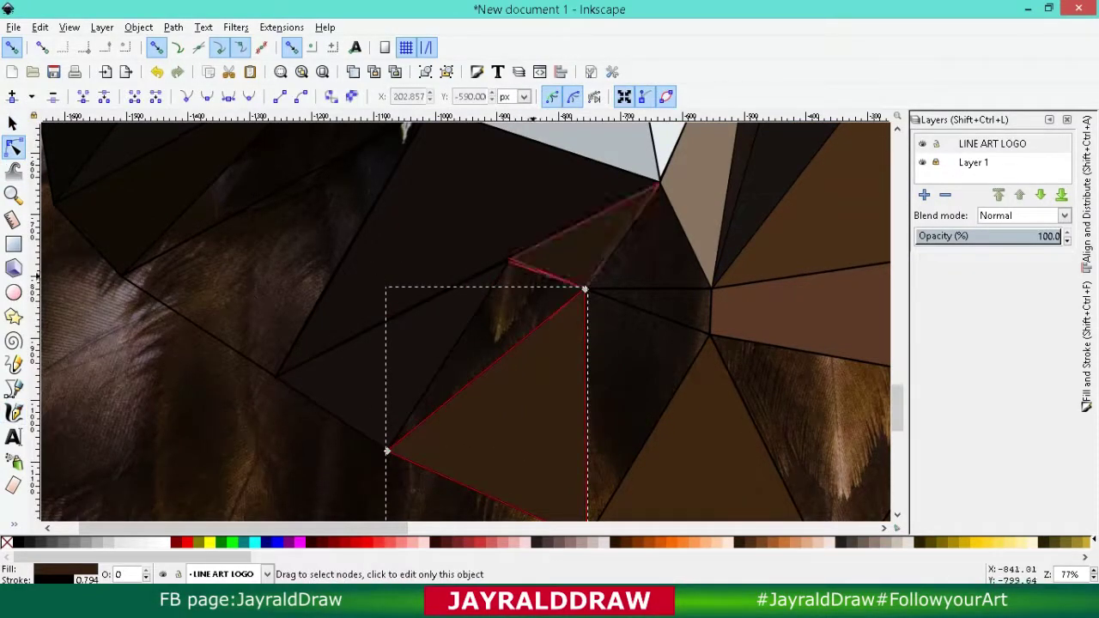
left_click(494, 333)
key("s")
left_click(713, 403)
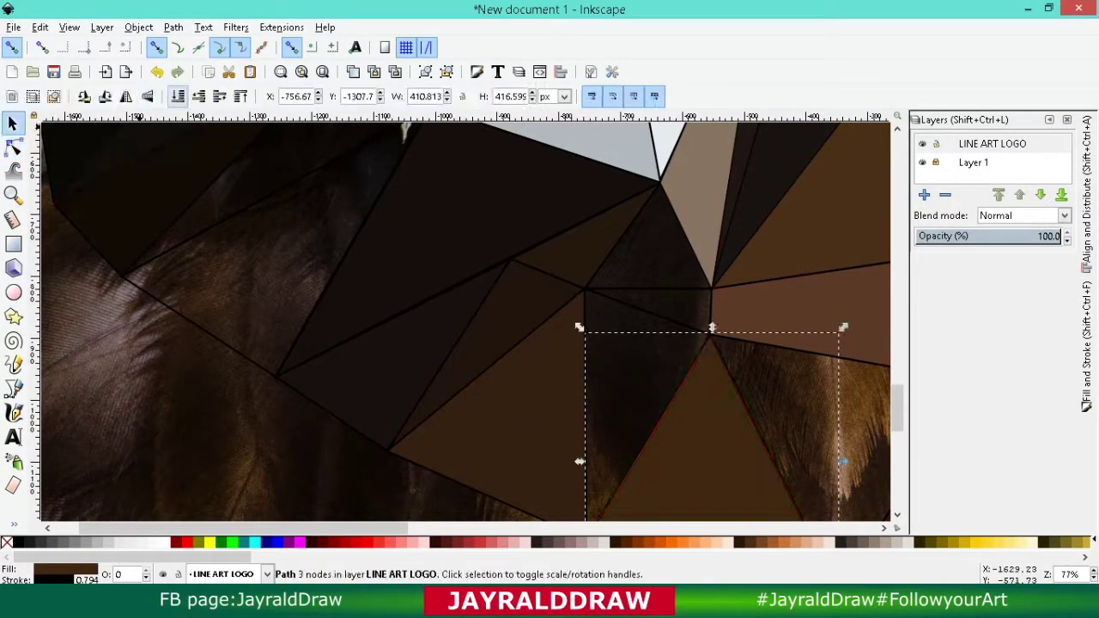
key("n")
scroll(464, 322, "right", 10)
left_click(601, 446)
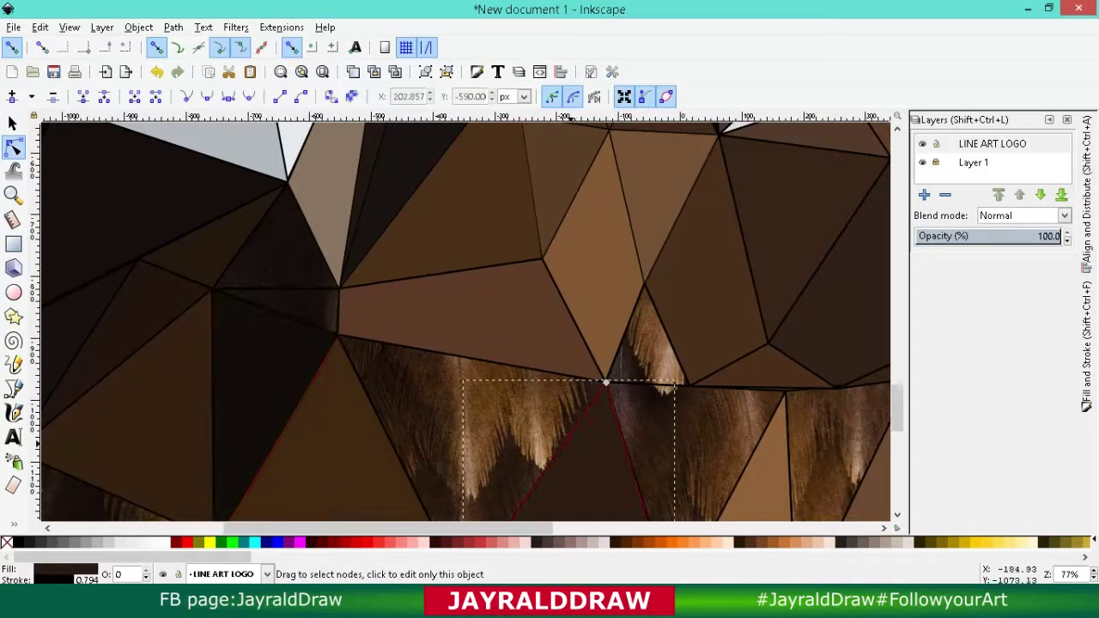
Step: Fill the small and large empty neck triangles with a sampled dark brown
key("d")
key("d")
key("d")
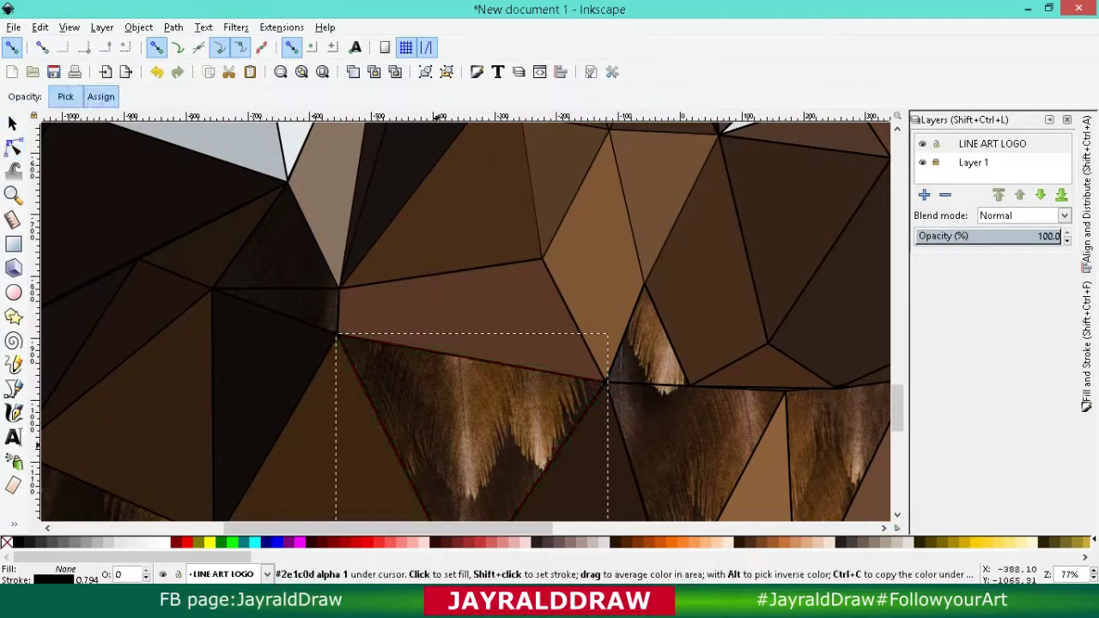
scroll(464, 322, "right", 6)
scroll(464, 321, "down", 2)
key("n")
left_click(430, 210)
key("z")
key("n")
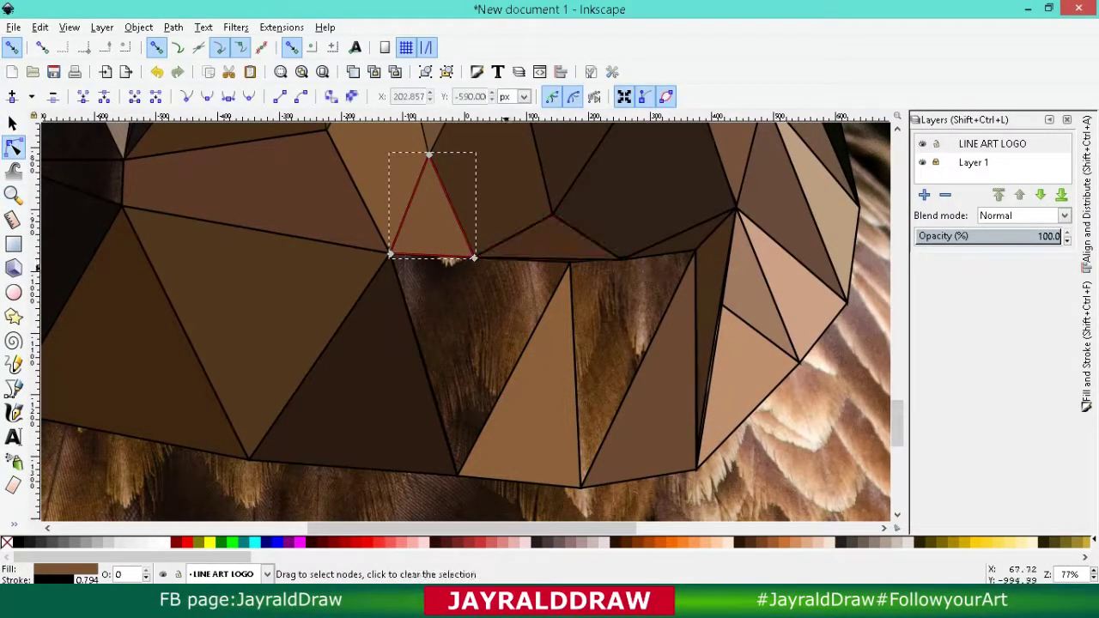
left_click(451, 284)
key("d")
left_click(515, 360)
Step: Fill the right feather triangle and an empty left triangle with sampled dark colours
key("n")
key("s")
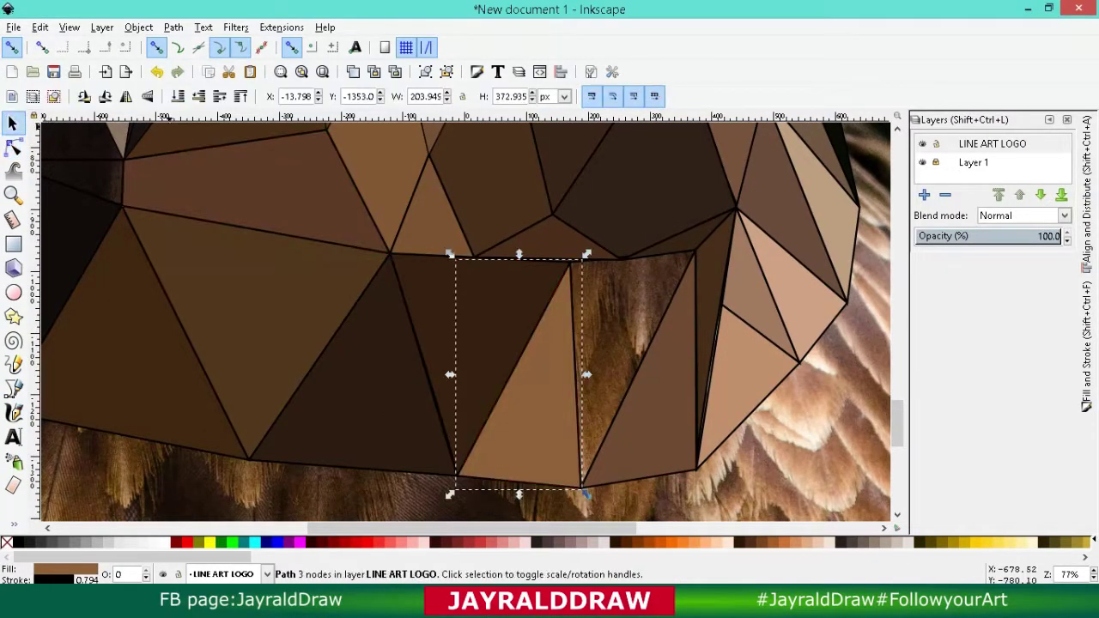
left_click(636, 369)
key("d")
left_click(481, 360)
scroll(464, 322, "down", 1)
scroll(463, 322, "left", 6)
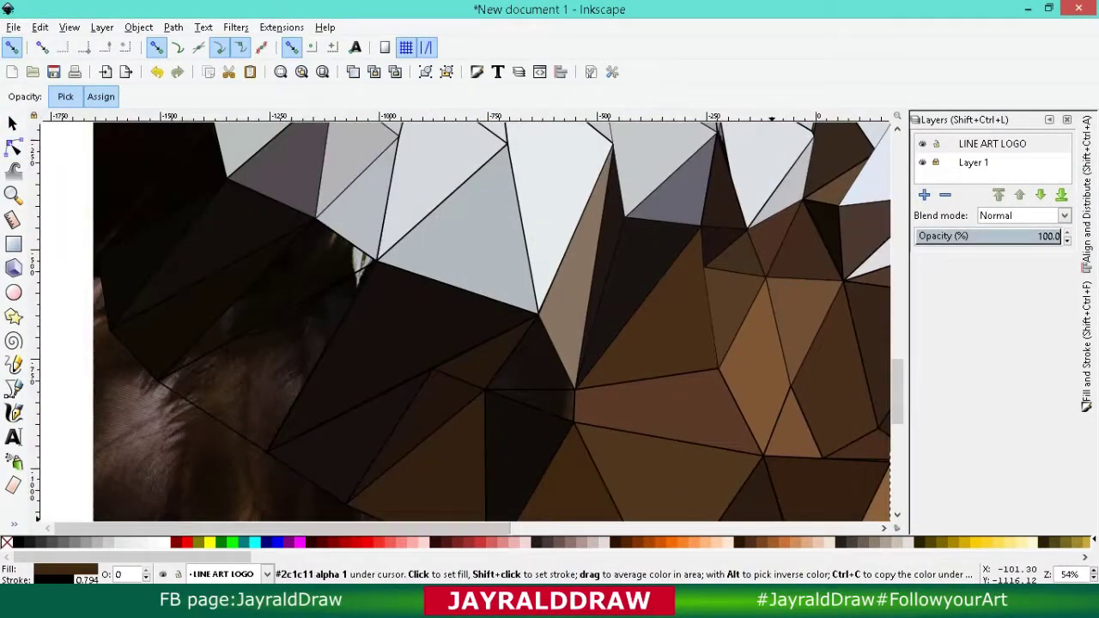
key("n")
left_click(258, 361)
key("d")
left_click(481, 361)
Step: Hide the reference photo layer in the Layers panel
scroll(464, 481, "down", 3)
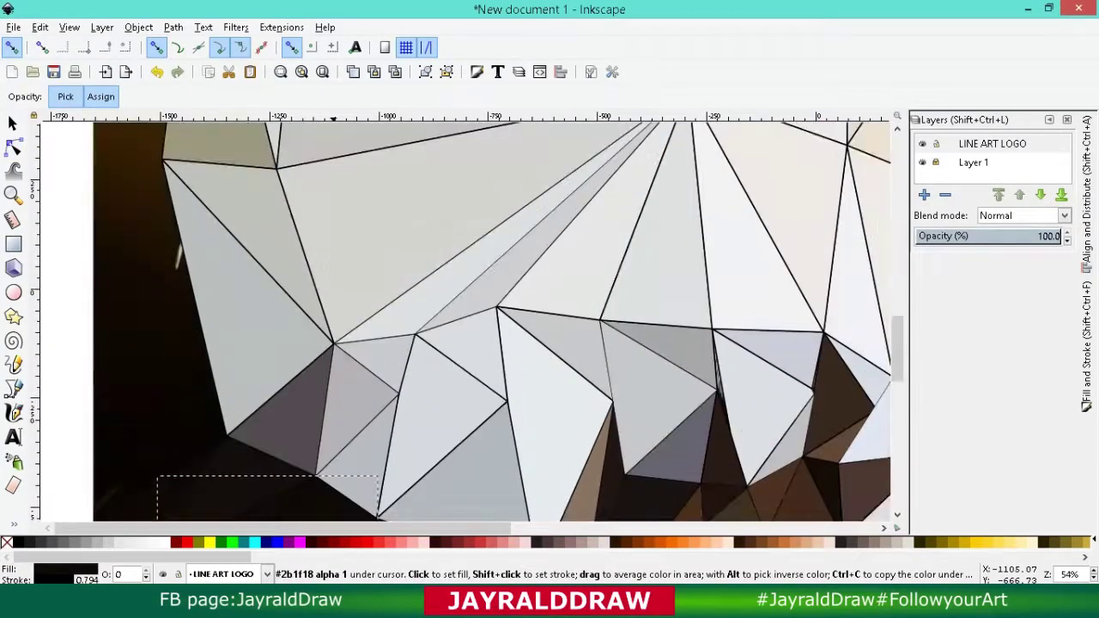
scroll(463, 322, "down", 1)
left_click(922, 162)
Step: Select all 254 eagle triangles, group them, and clear the selection
key("s")
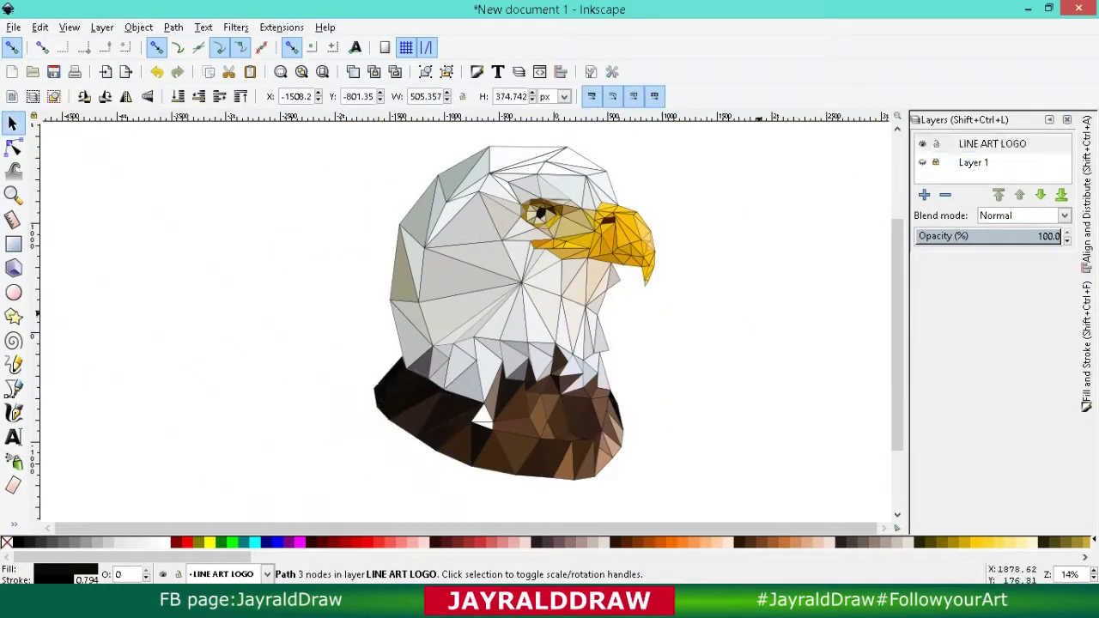
key("ctrl+a")
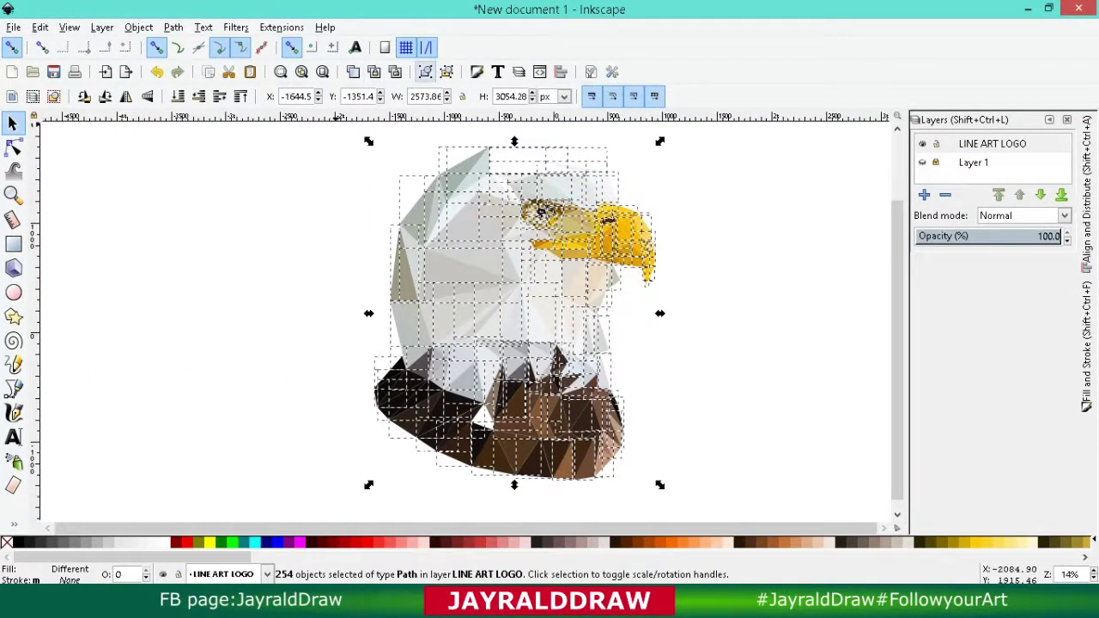
left_click(425, 72)
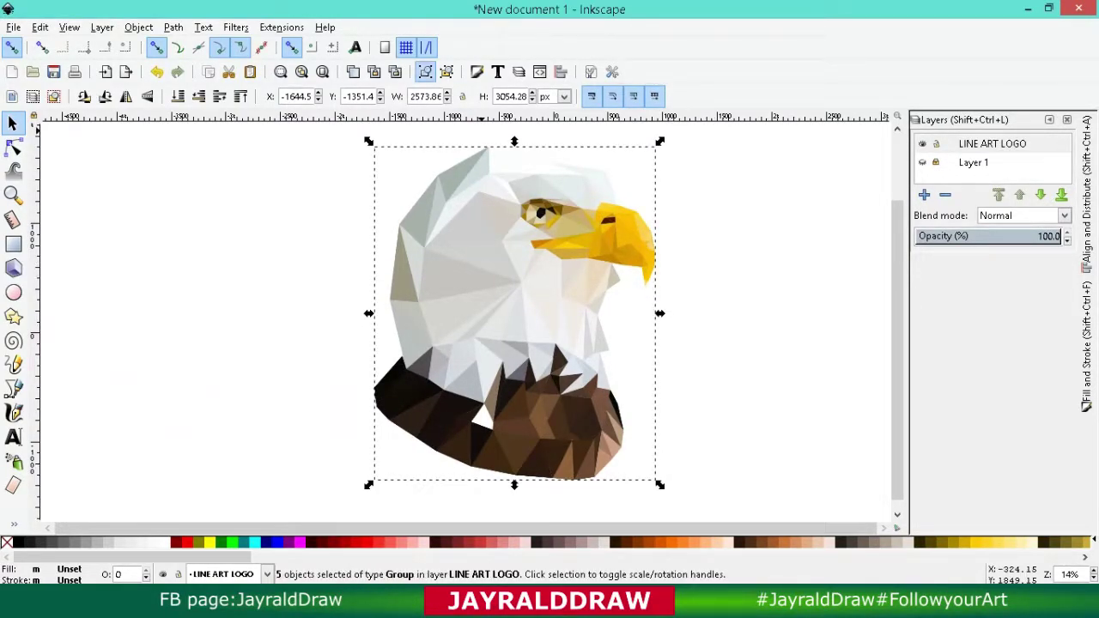
key("Escape")
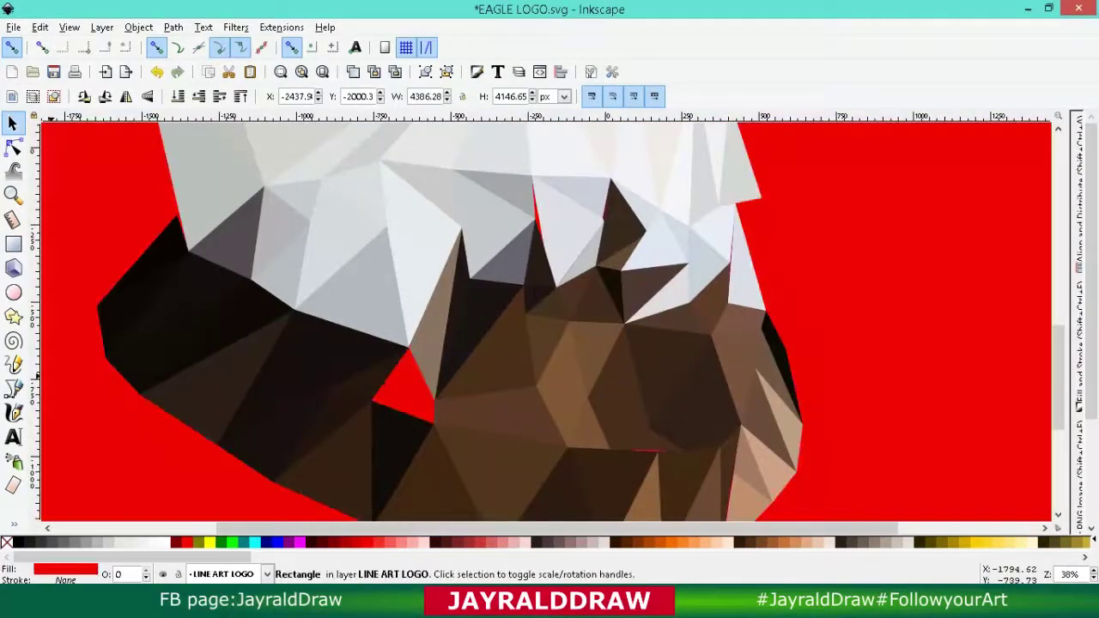
Step: Fill the patch over the neck's red hole with a dark sampled colour
left_click(409, 348)
key("d")
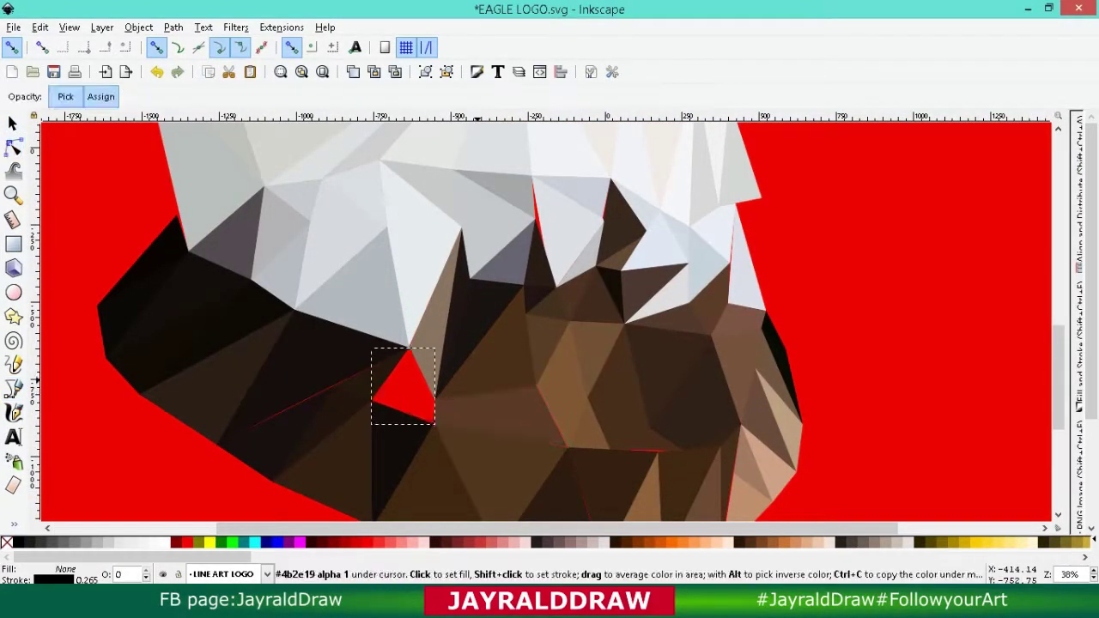
key("n")
scroll(549, 321, "up", 2)
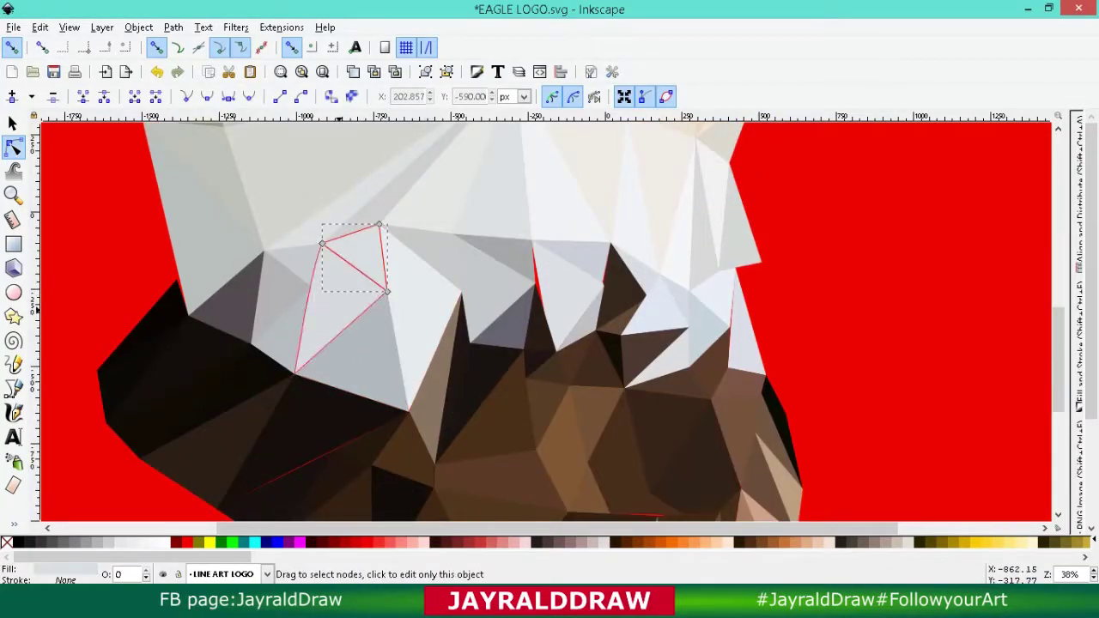
key("d")
key("n")
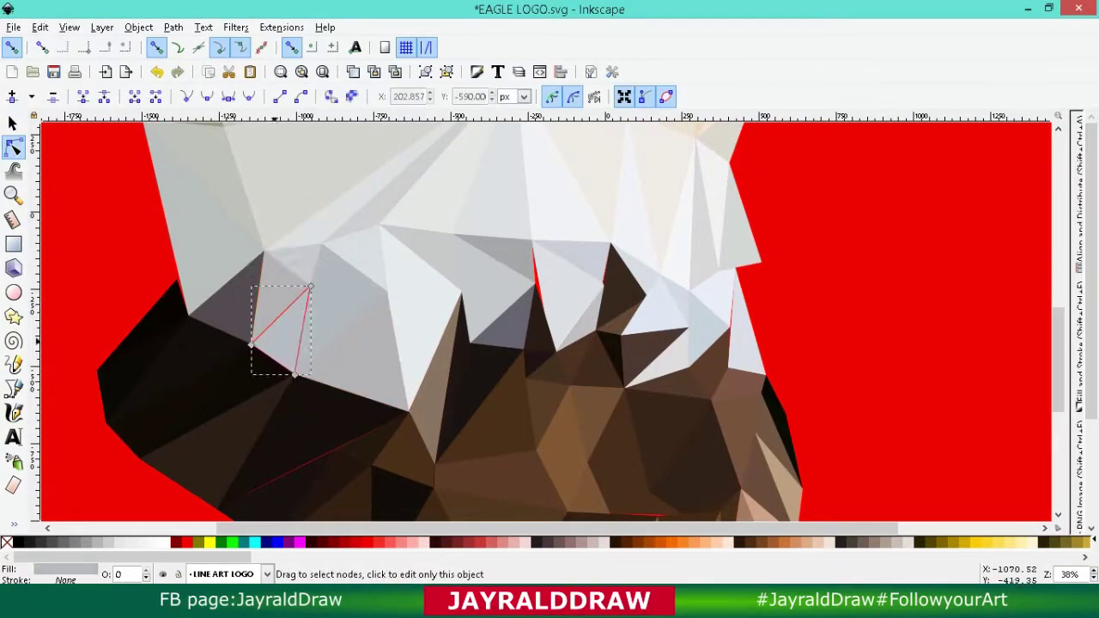
key("ctrl+z")
Step: Lighten a grey head triangle's fill in the Fill and Stroke dialog
key("shift+ctrl+f")
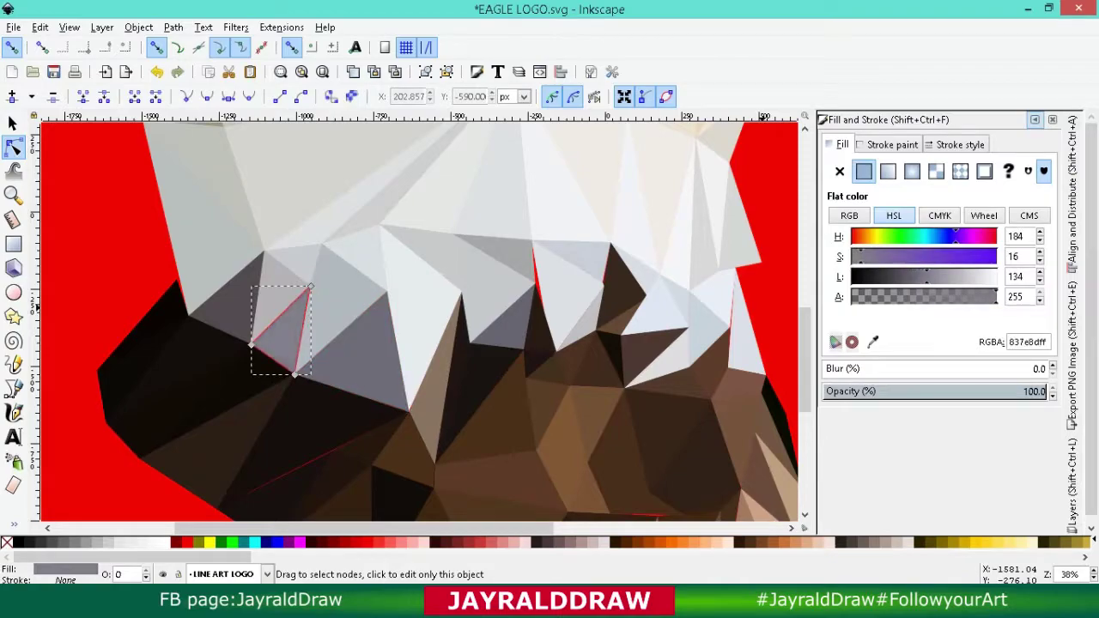
left_click(182, 365)
scroll(421, 320, "up", 5)
left_click(318, 244)
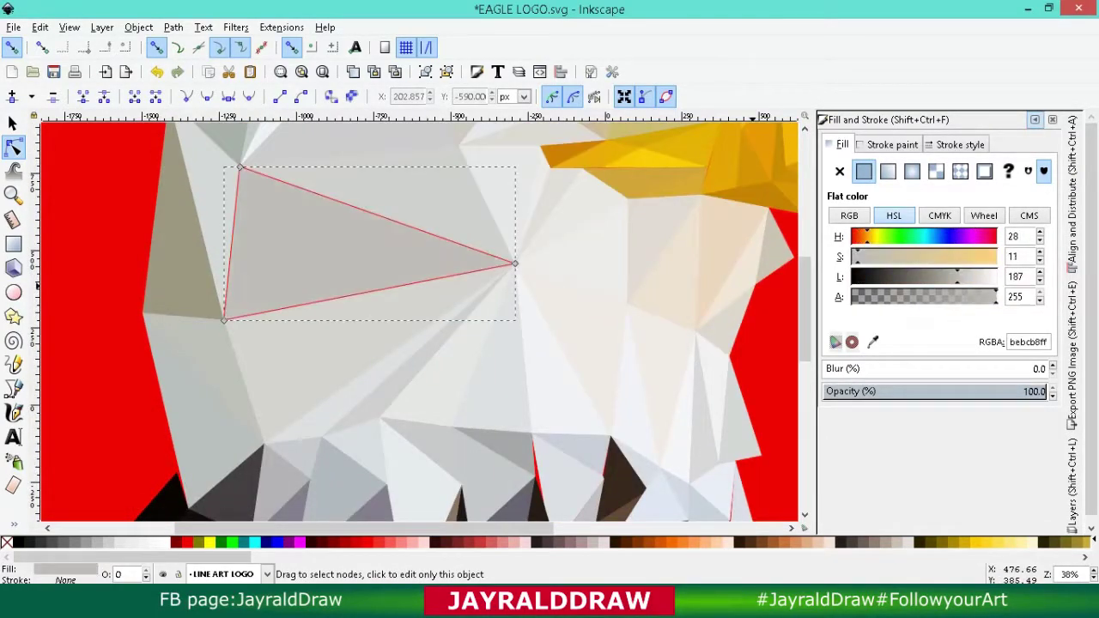
left_click(197, 412)
left_click(176, 348)
scroll(421, 320, "up", 4)
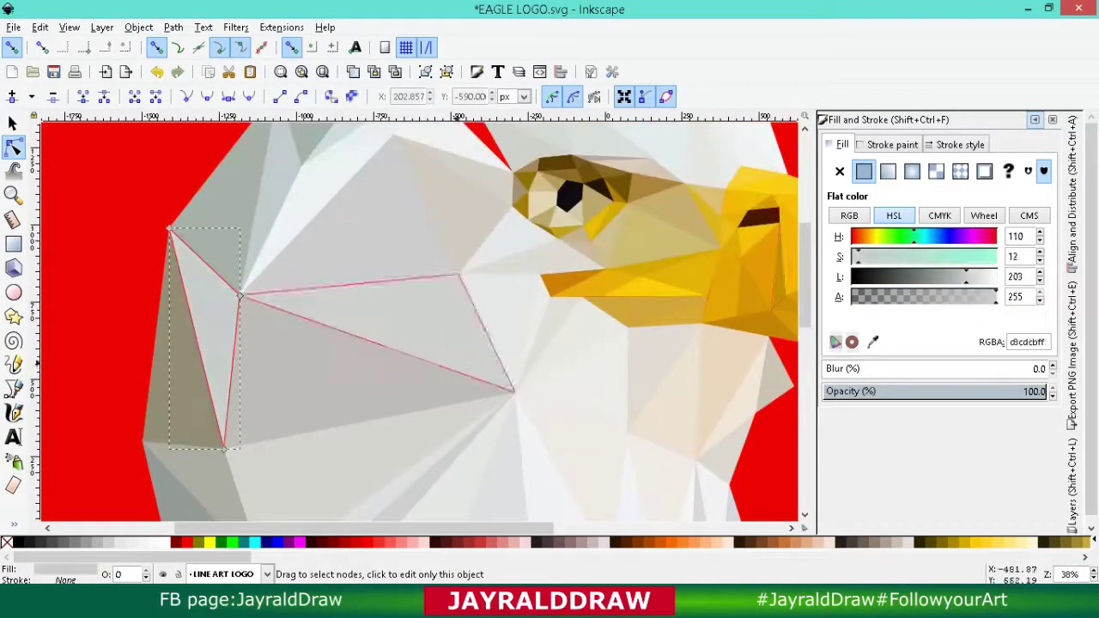
scroll(421, 319, "up", 2)
Step: Select head triangles around the eye and along the left side for recolouring
left_click(360, 292)
left_click(464, 266)
left_click(447, 240)
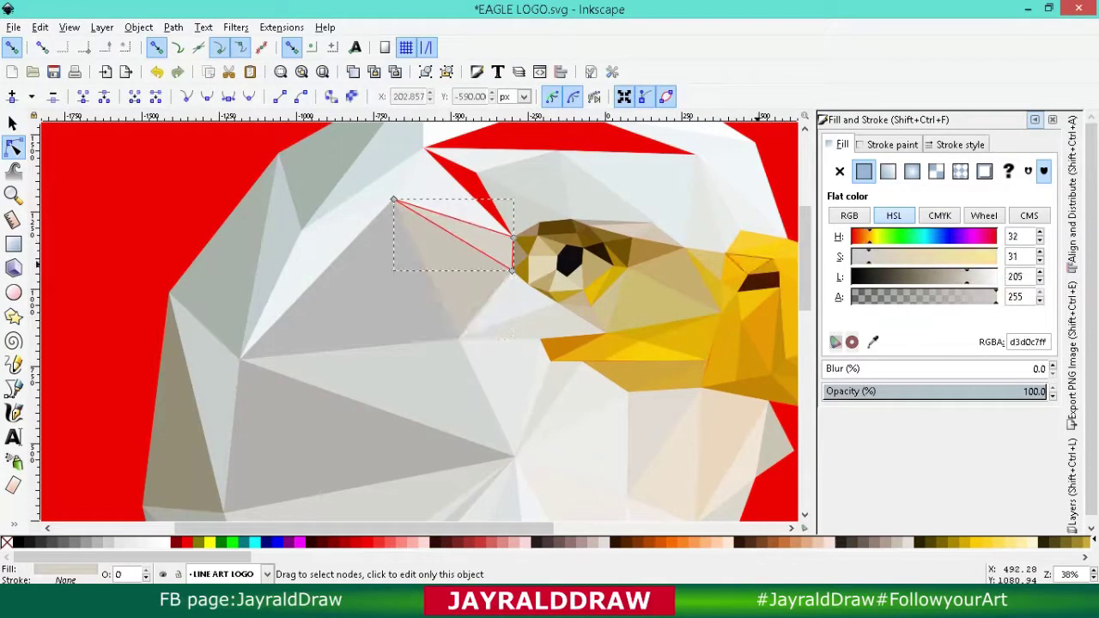
scroll(421, 319, "up", 2)
left_click(343, 360)
left_click(312, 327)
left_click(275, 283)
Step: Draw a triangle over the red edge above the eye and fill it light grey
left_click(223, 327)
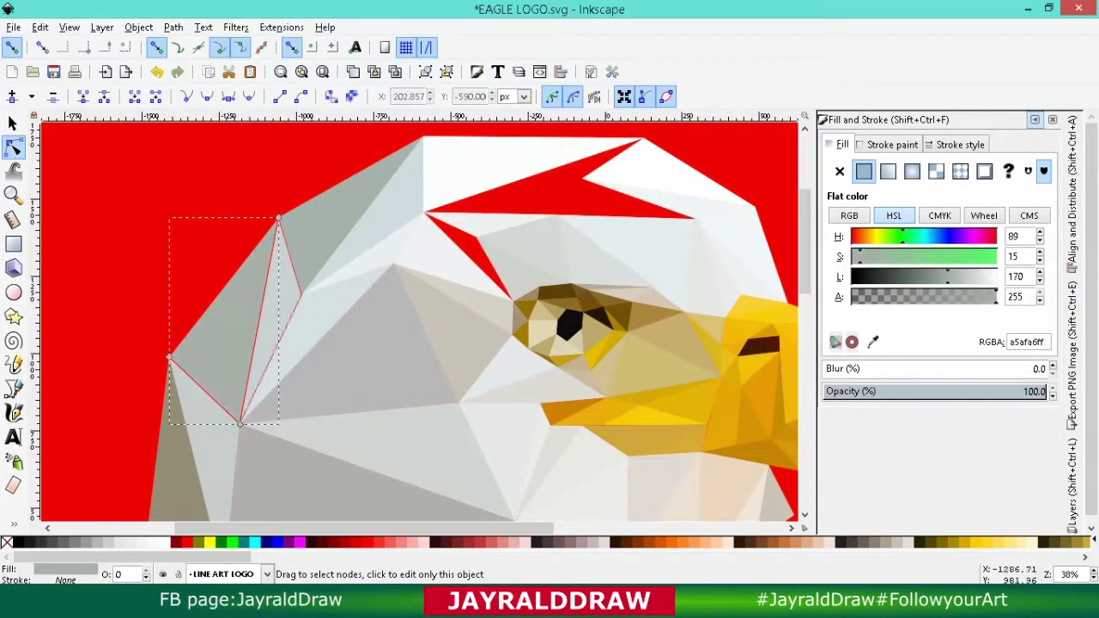
left_click(201, 447)
scroll(240, 423, "up", 2)
key("b")
left_click(425, 281)
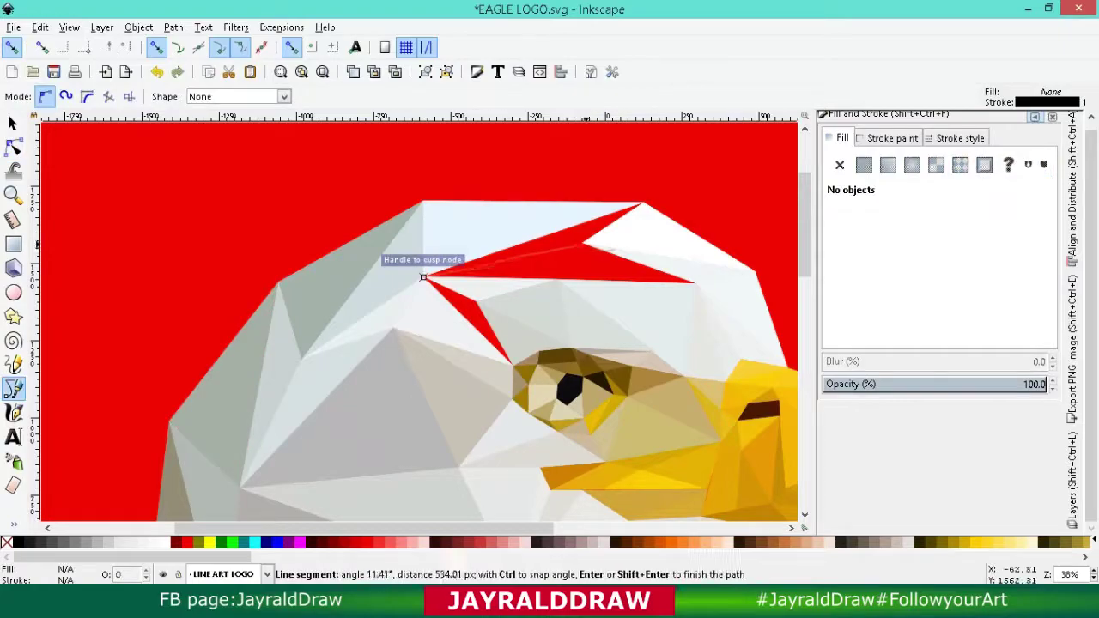
left_click(584, 244)
double_click(696, 283)
key("d")
left_click(486, 300)
Step: Draw a second triangle at the top of the gap and fill it with a sampled light colour
key("b")
left_click(423, 202)
left_click(642, 204)
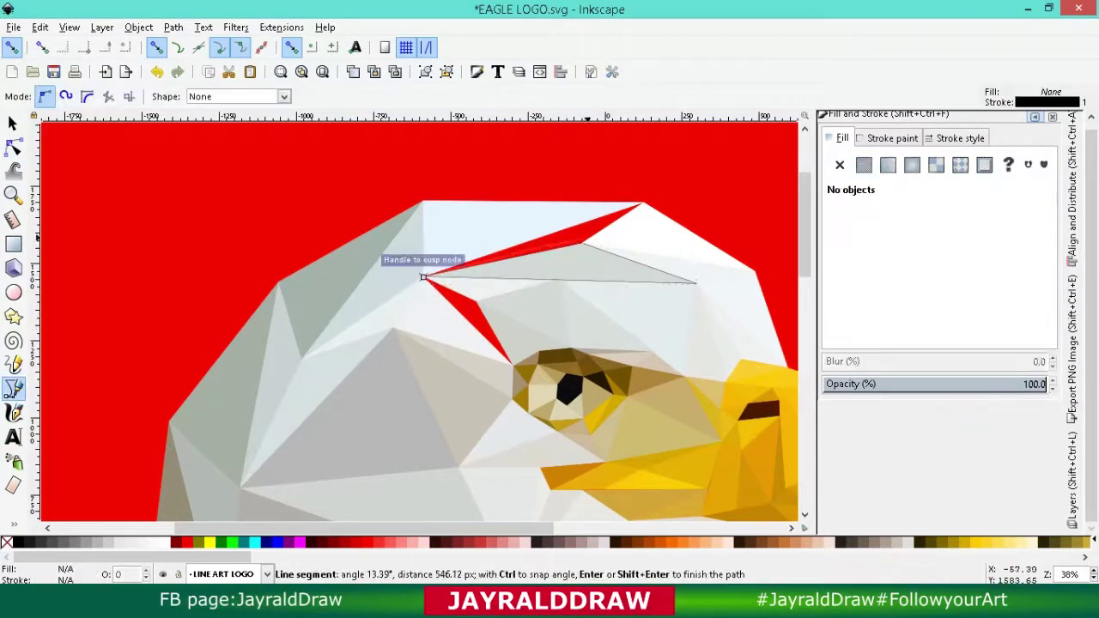
double_click(425, 277)
key("d")
left_click(532, 223)
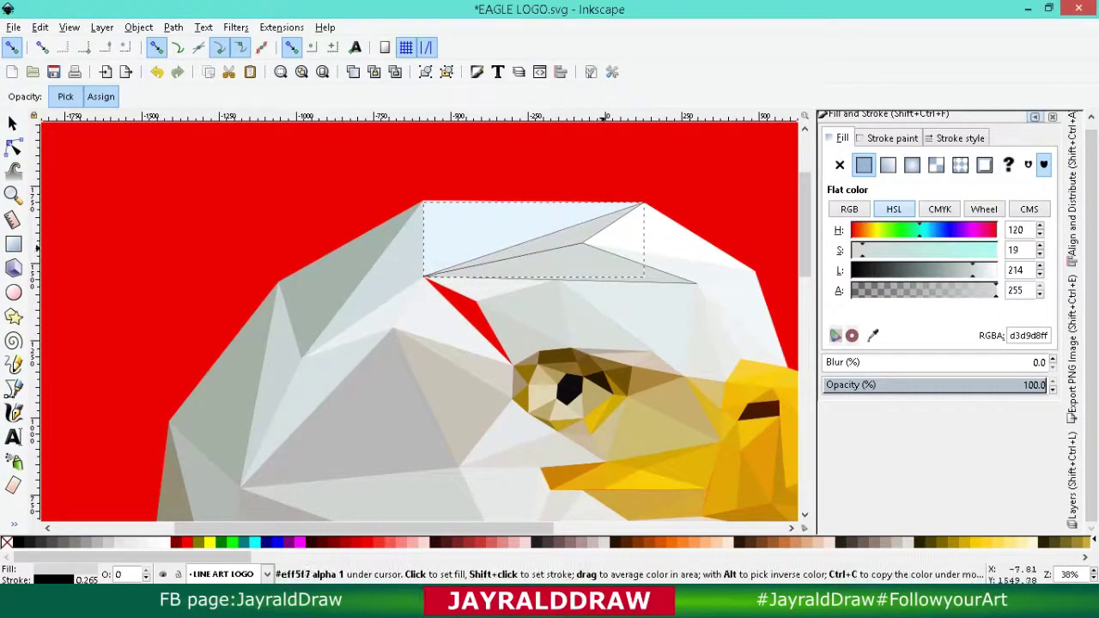
key("s")
left_click(635, 270)
left_click(640, 262)
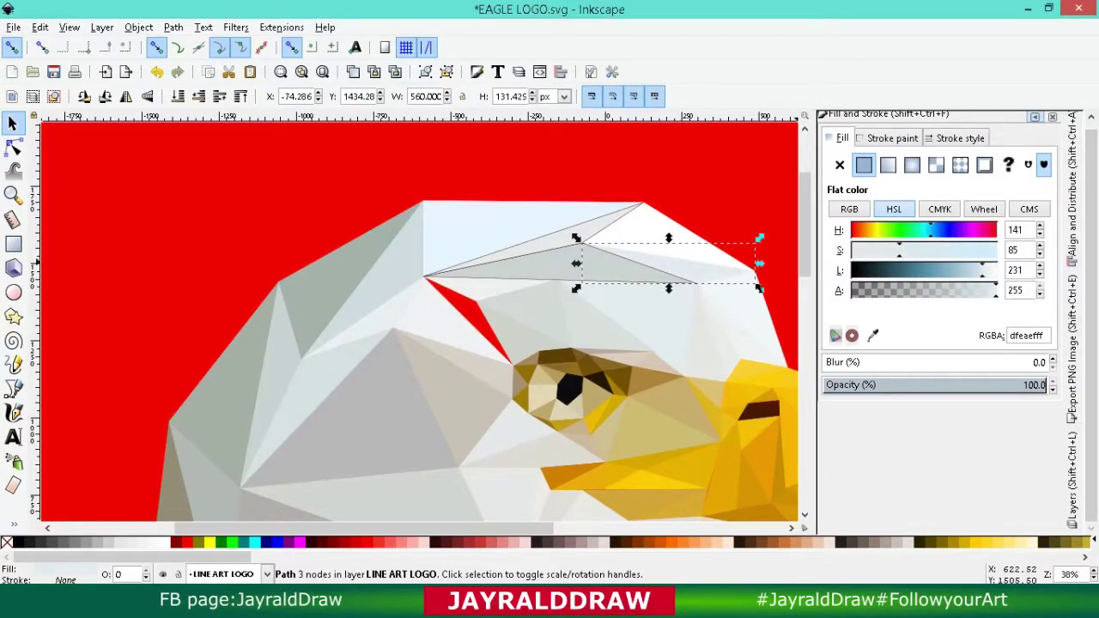
Step: Raise the lightness of the brown triangle beside the eagle's pupil
scroll(420, 326, "right", 5)
key("d")
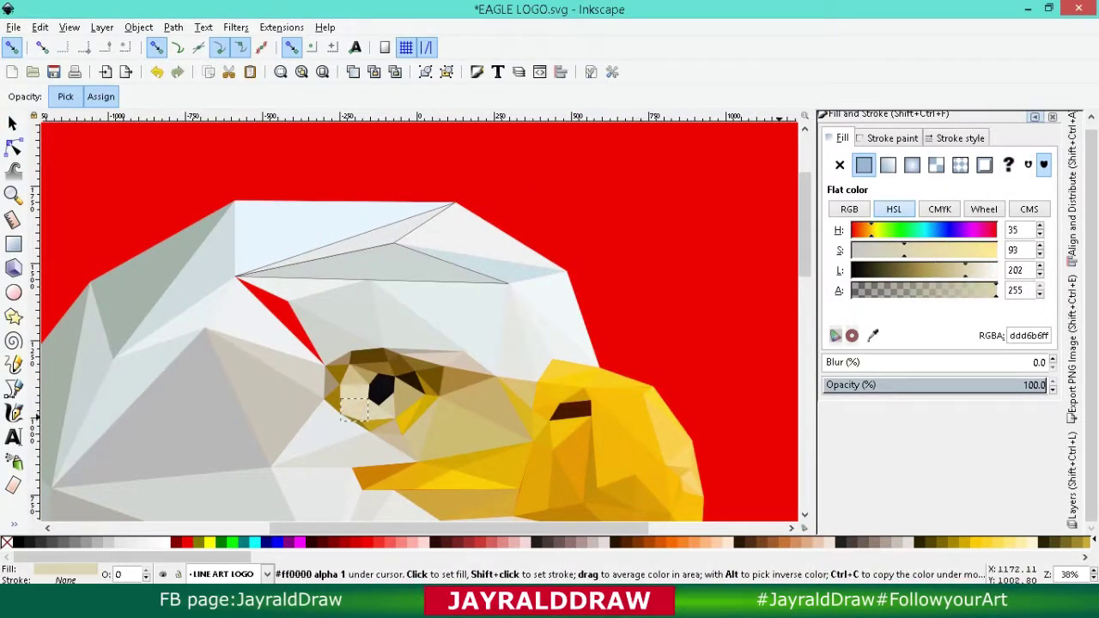
key("s")
left_click(380, 391)
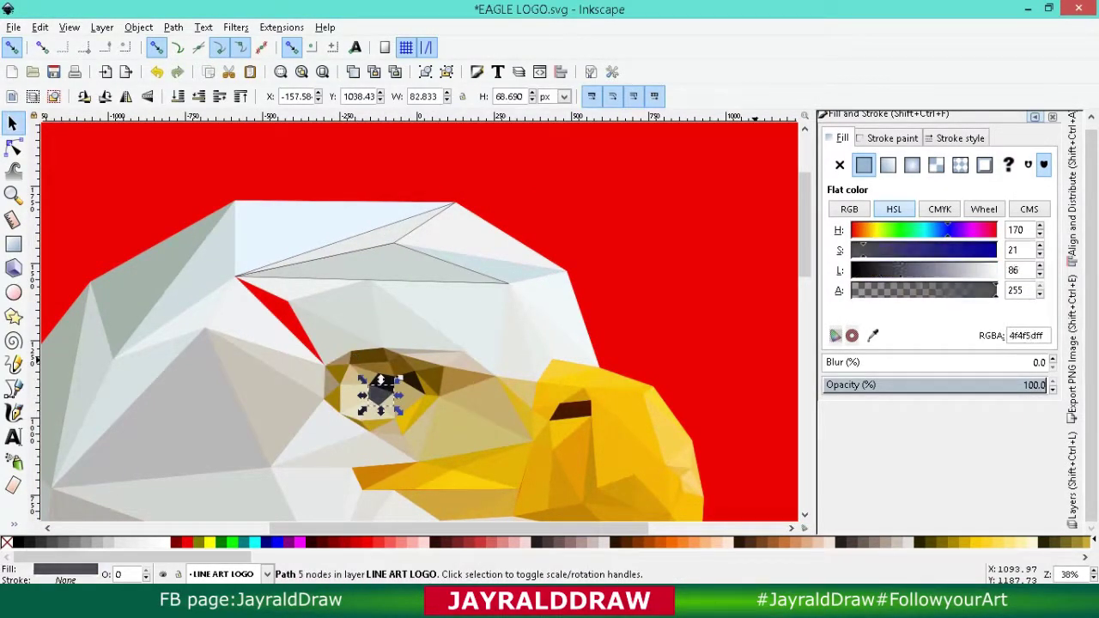
left_click(380, 391)
left_click(421, 360)
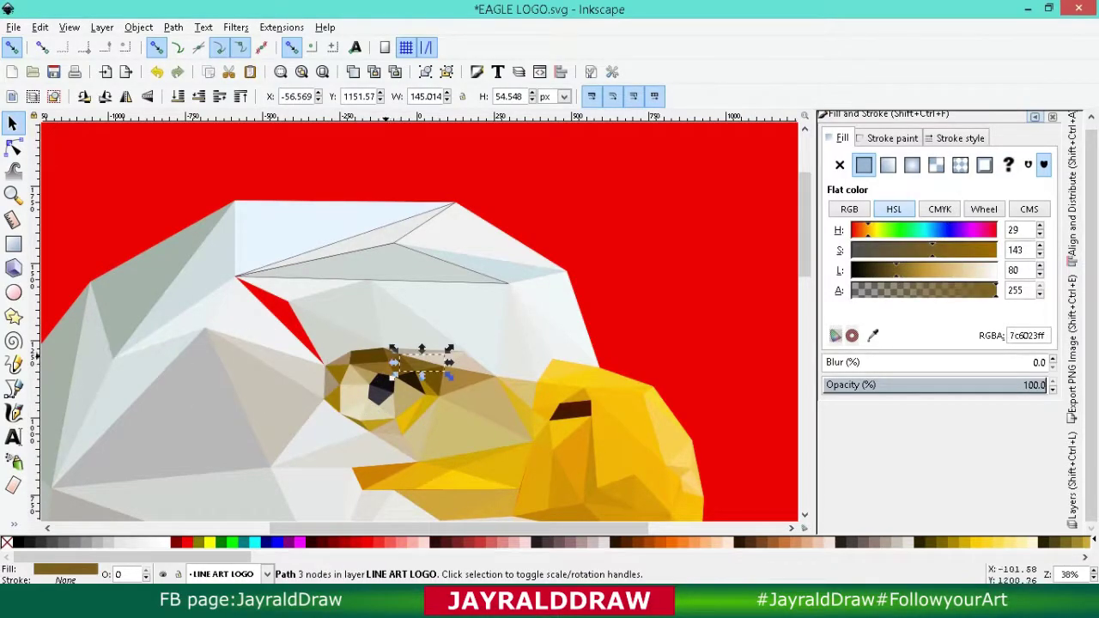
left_click(411, 382)
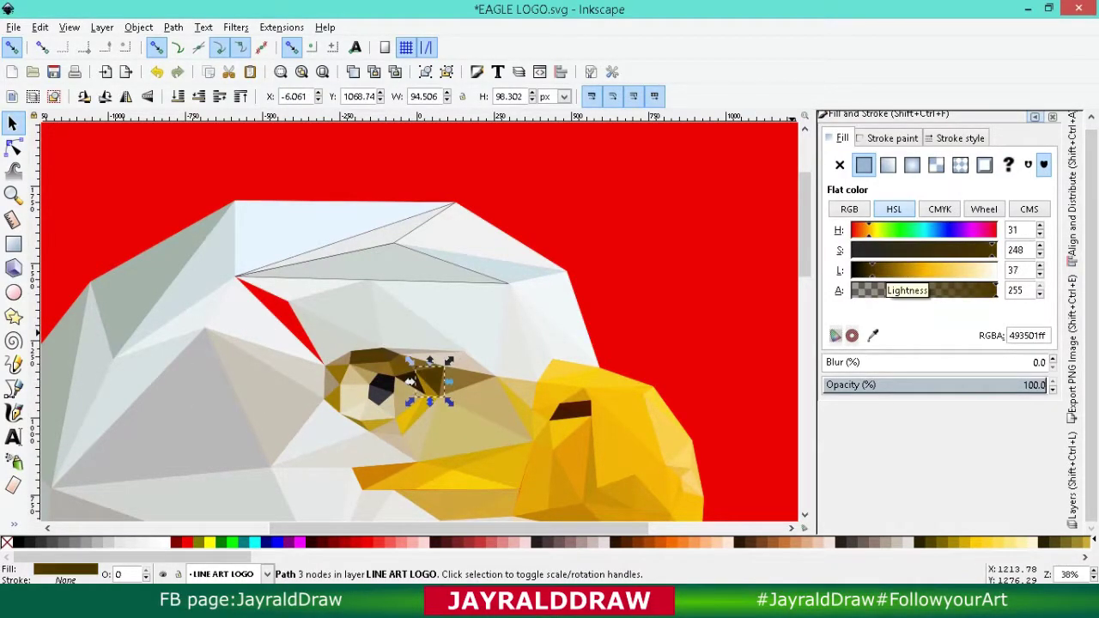
key("n")
scroll(410, 382, "up", 2)
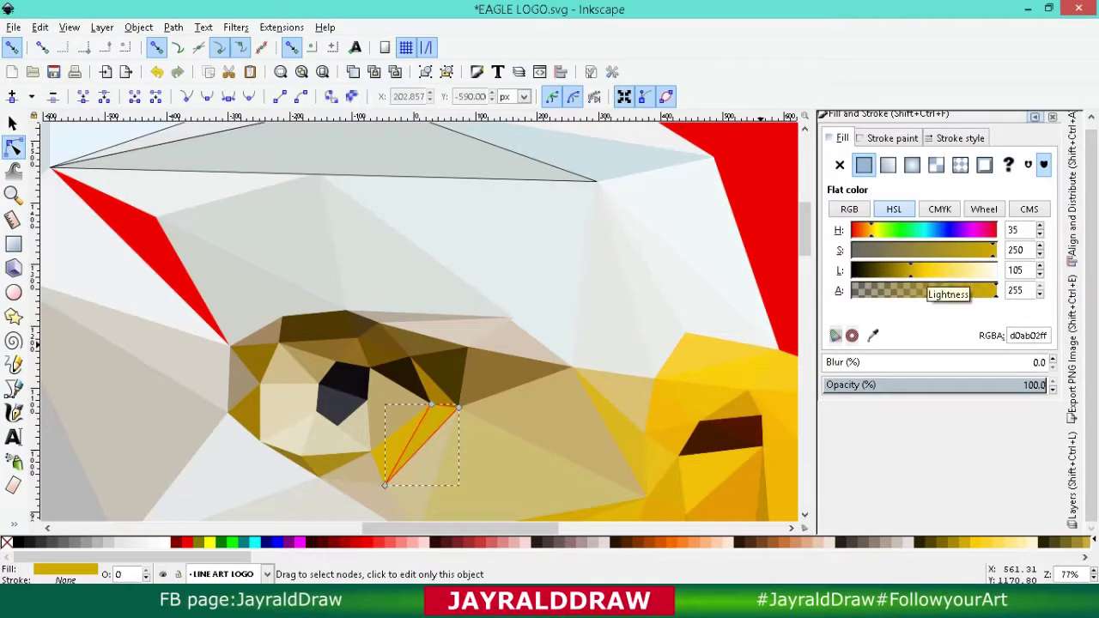
left_click_drag(934, 270, 953, 270)
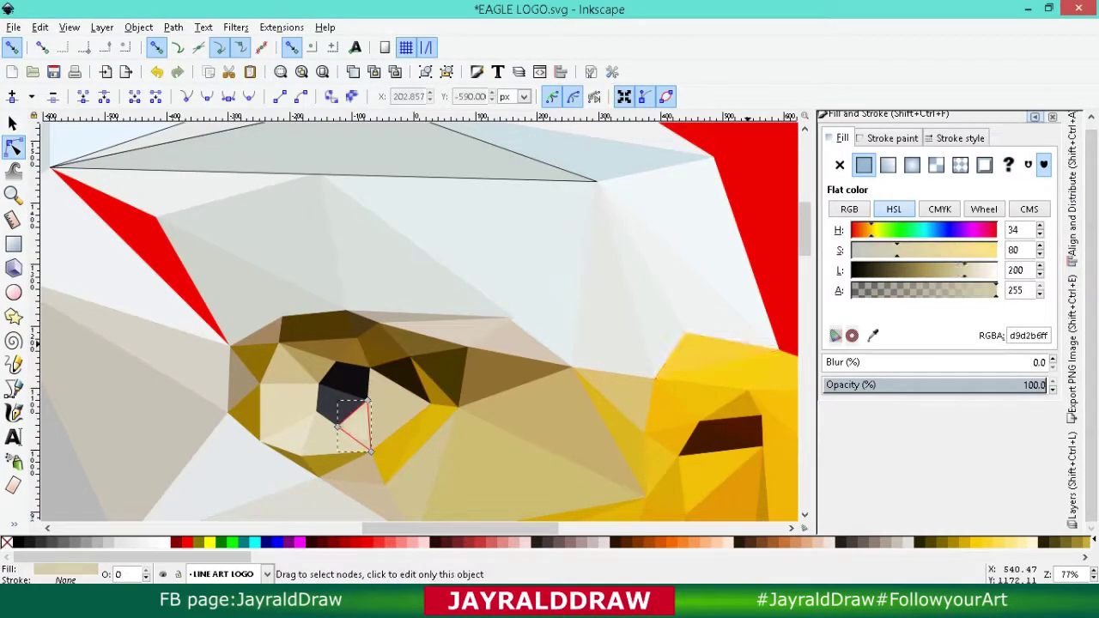
Step: Draw a new patch triangle beside the pupil and adjust its fill slightly darker
key("b")
left_click(231, 346)
left_click(157, 217)
left_click(50, 167)
left_click(230, 346)
key("n")
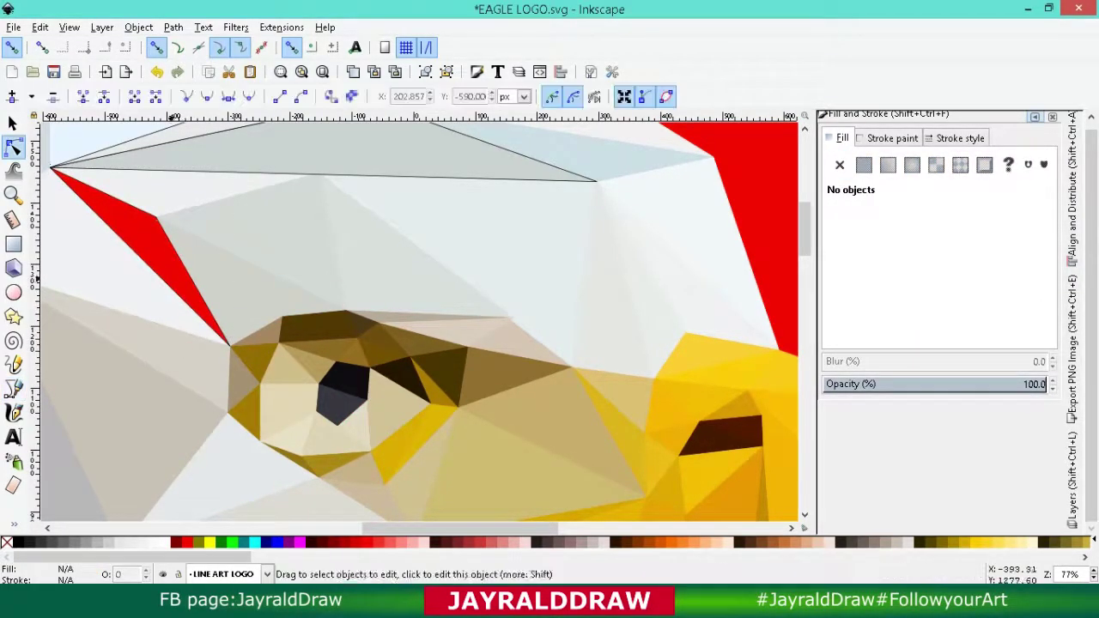
left_click_drag(968, 270, 948, 270)
key("minus")
key("minus")
key("minus")
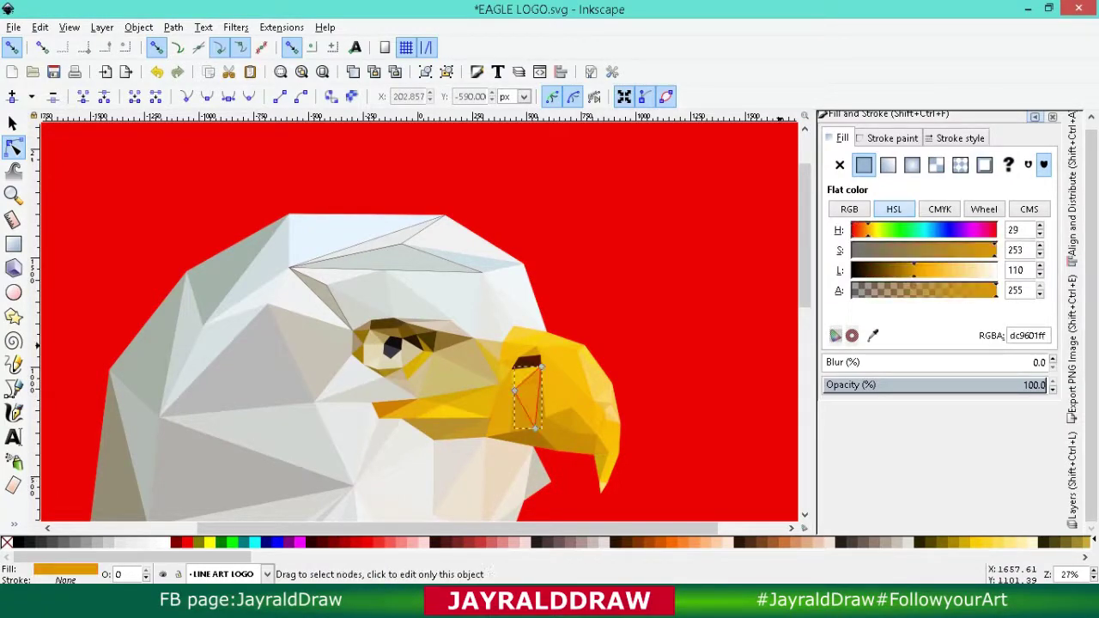
Step: Check the fills of the beak, lower-left head and throat triangles
left_click(471, 401)
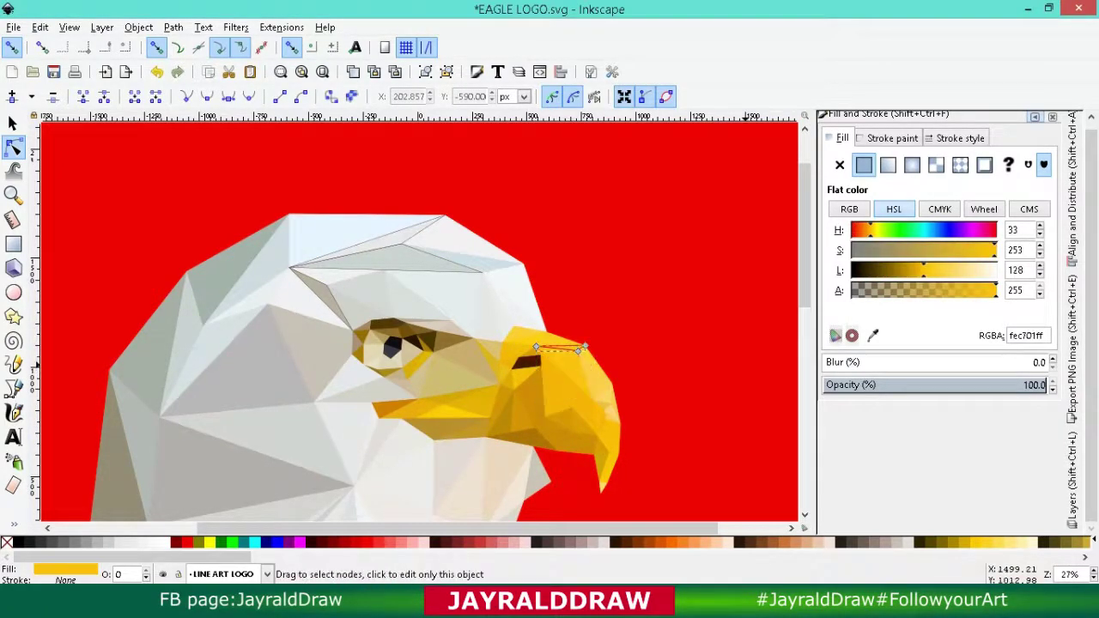
left_click(606, 429)
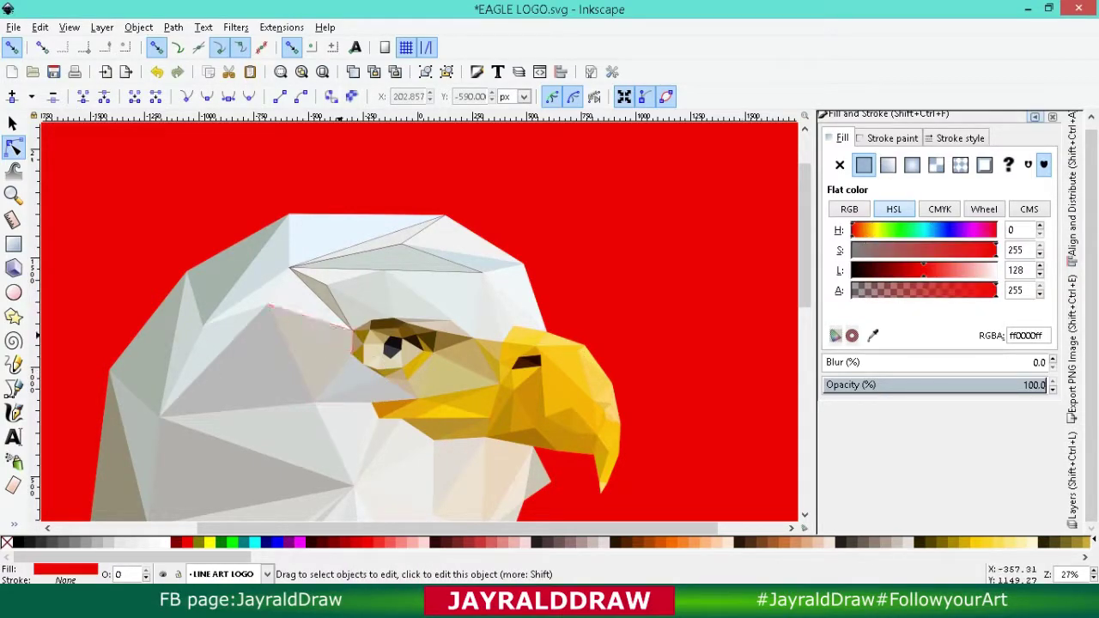
left_click(214, 360)
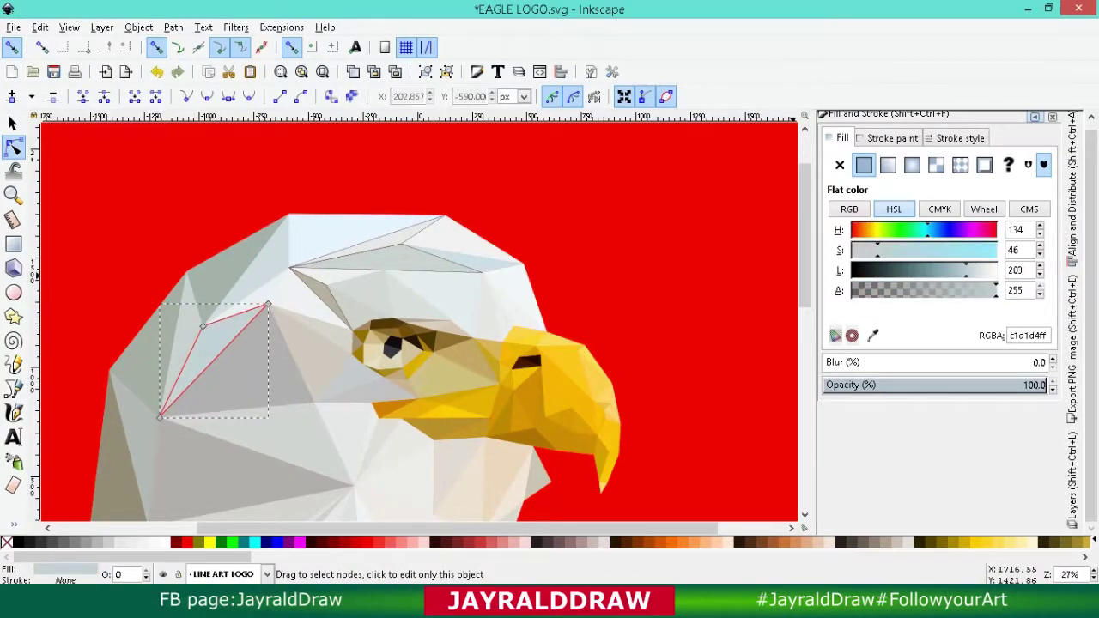
left_click(275, 433)
scroll(343, 343, "down", 2)
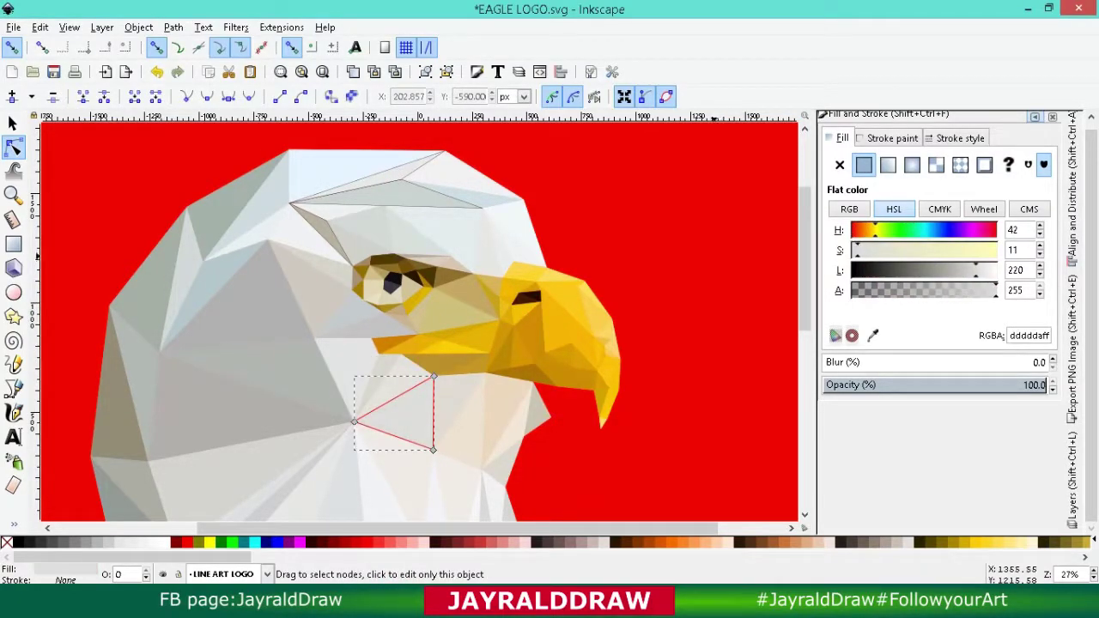
left_click(396, 383)
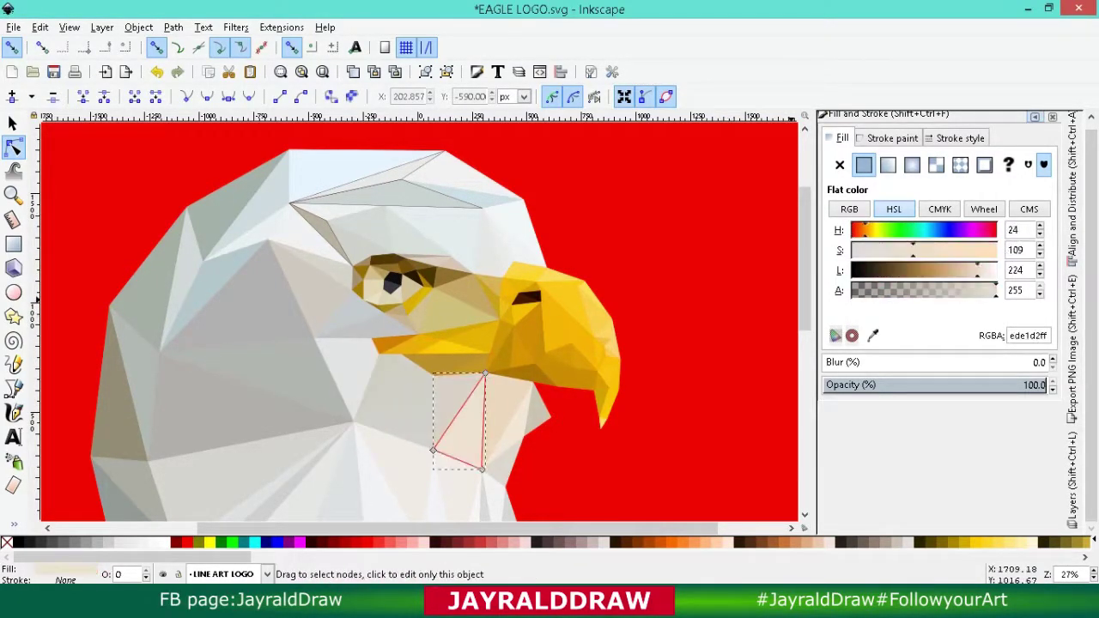
left_click(515, 421)
Step: Step through the stacked triangles on the crown and brow, down to the thin brow triangle
left_click(509, 249)
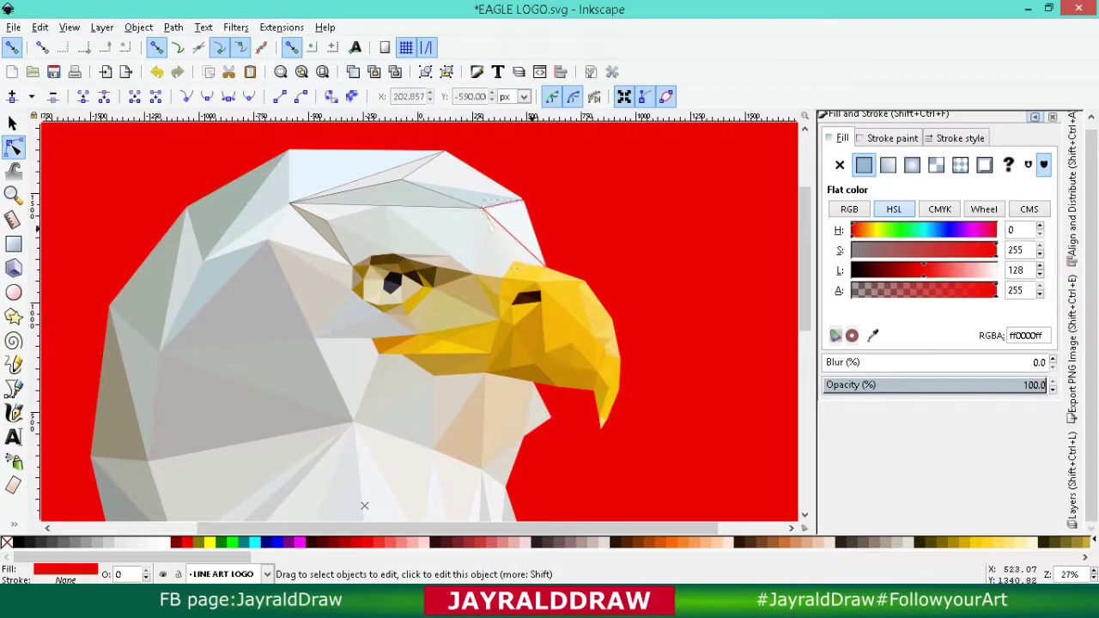
left_click(459, 176)
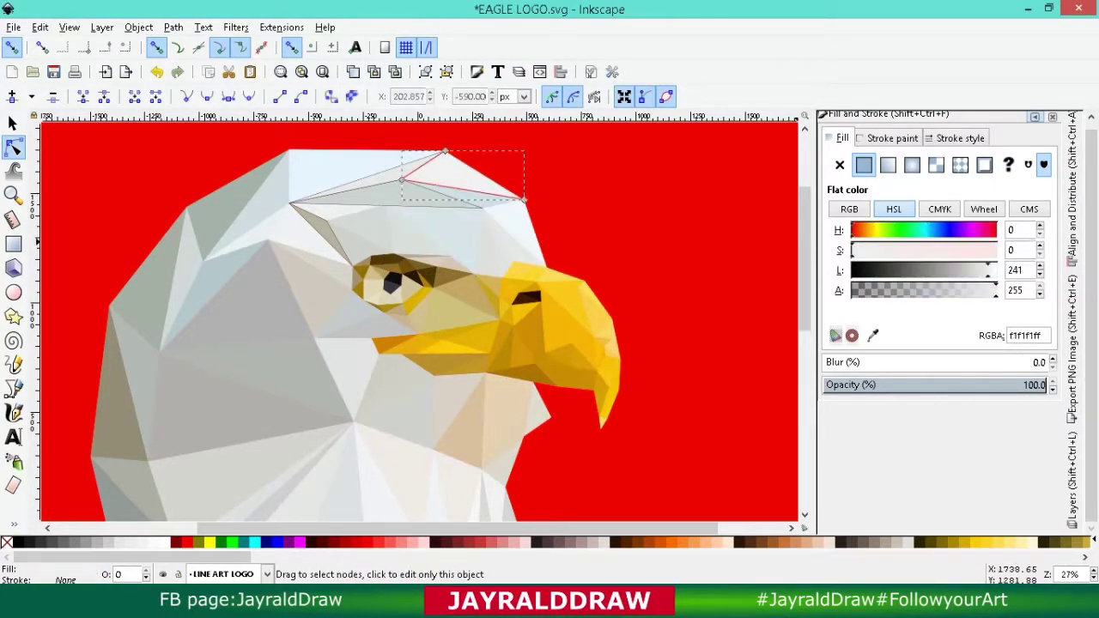
left_click(339, 180)
left_click(258, 193)
left_click(185, 275)
Step: Zoom to the lower neck and recolour a small edge triangle brown with the dropper
key("5")
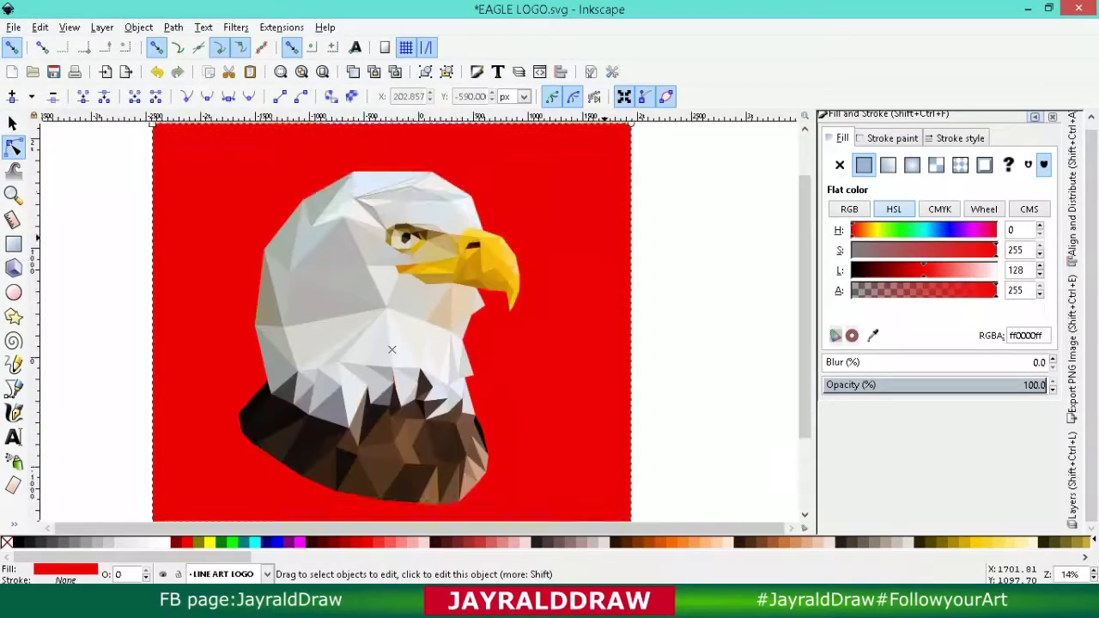
key("grave")
left_click(141, 314)
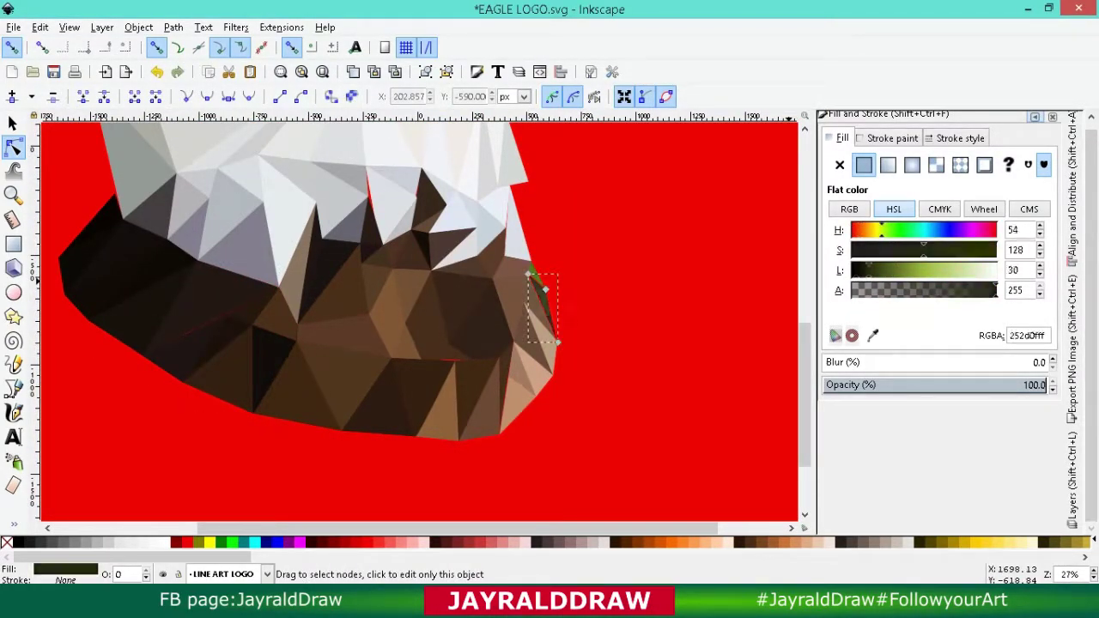
left_click(534, 273)
key("d")
Step: Inspect the brown triangles along the lower neck from the right edge leftward
left_click(554, 276)
key("d")
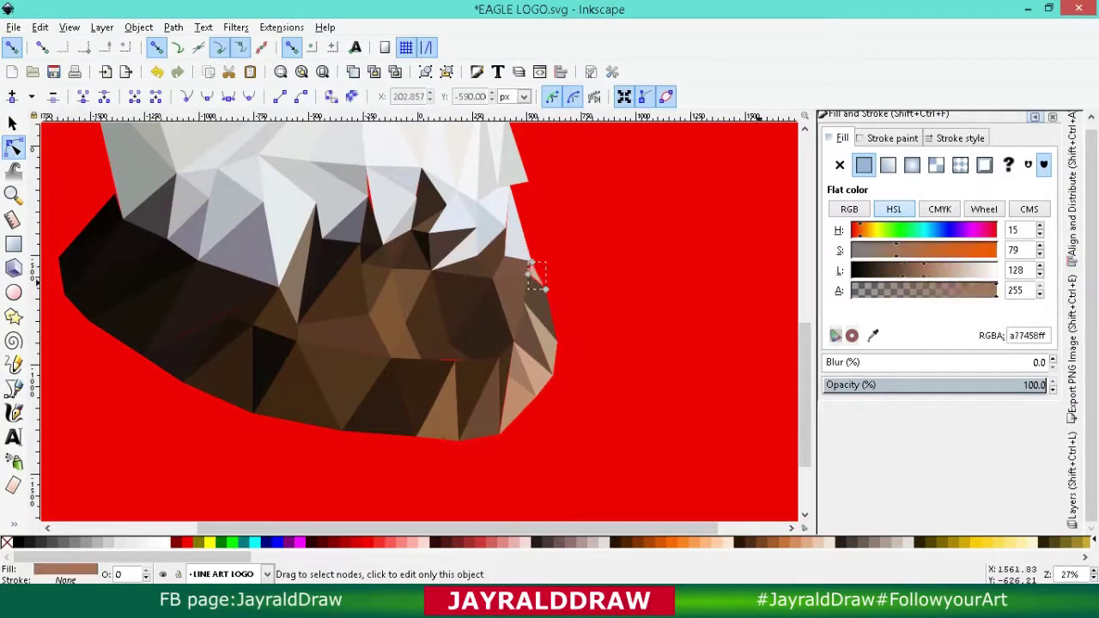
left_click(538, 309)
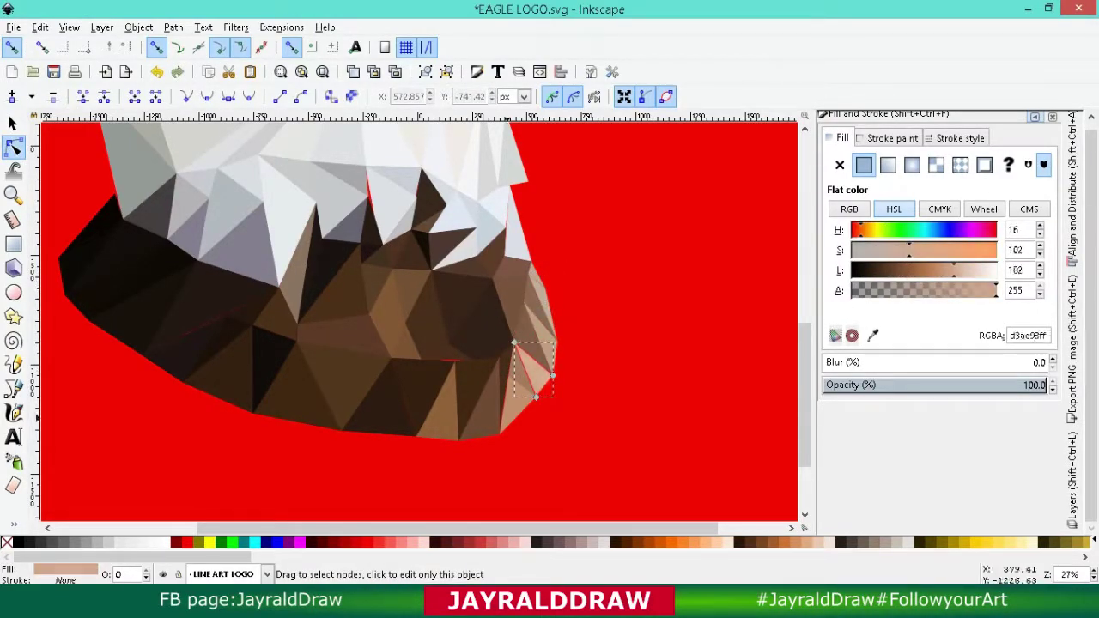
left_click(470, 404)
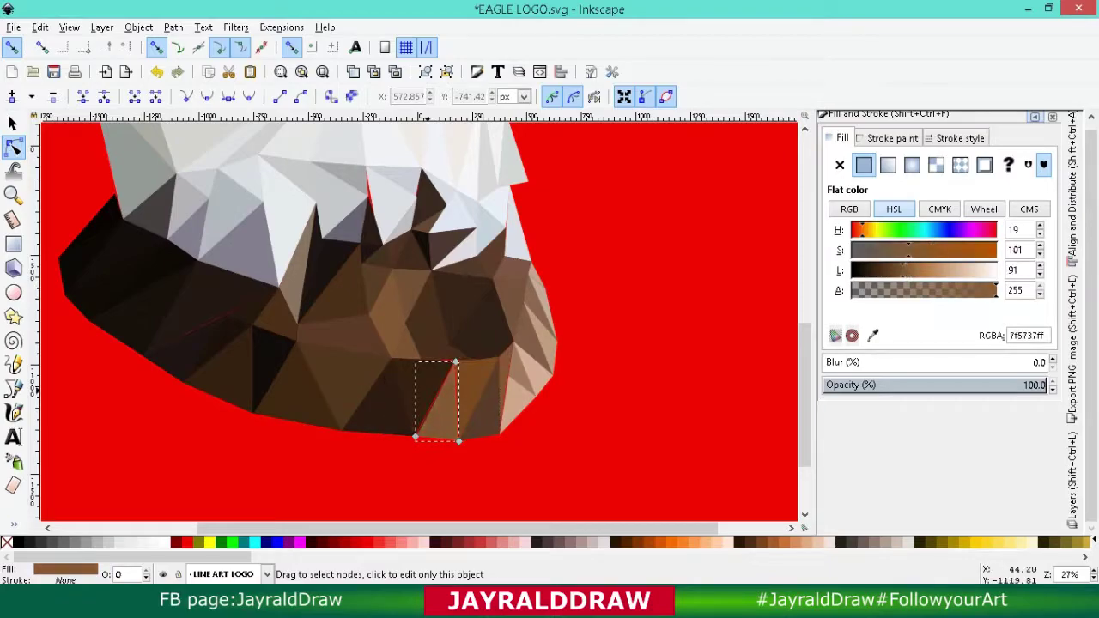
left_click(383, 409)
left_click(340, 375)
left_click(383, 409)
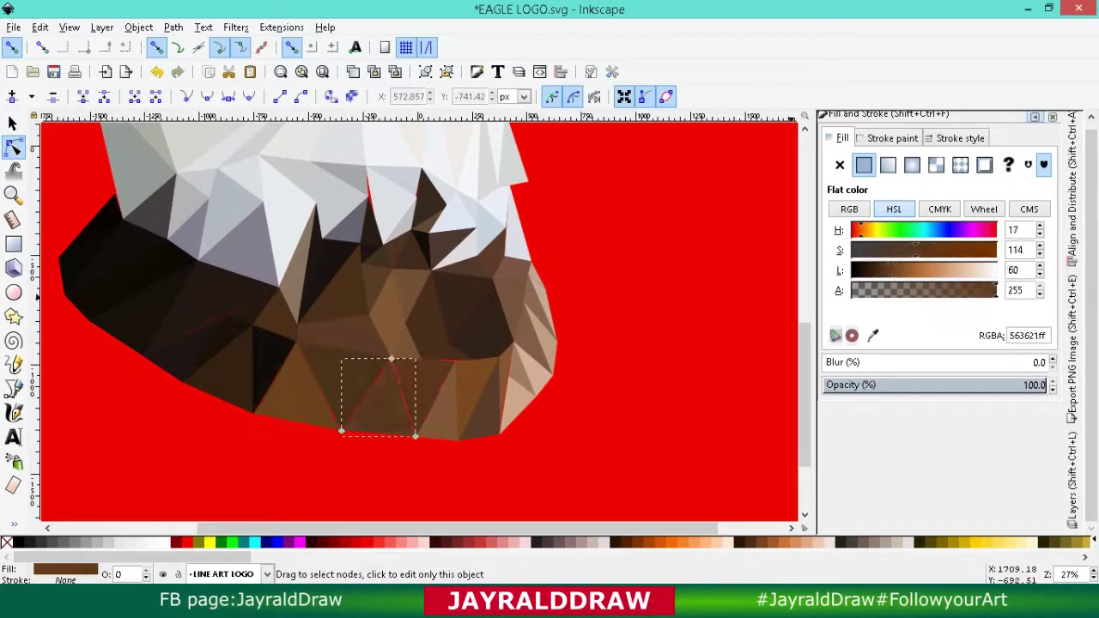
left_click(277, 378)
left_click(219, 352)
Step: Check the dark triangles at the neck's left, the red background and a small right-side shape
left_click(195, 359)
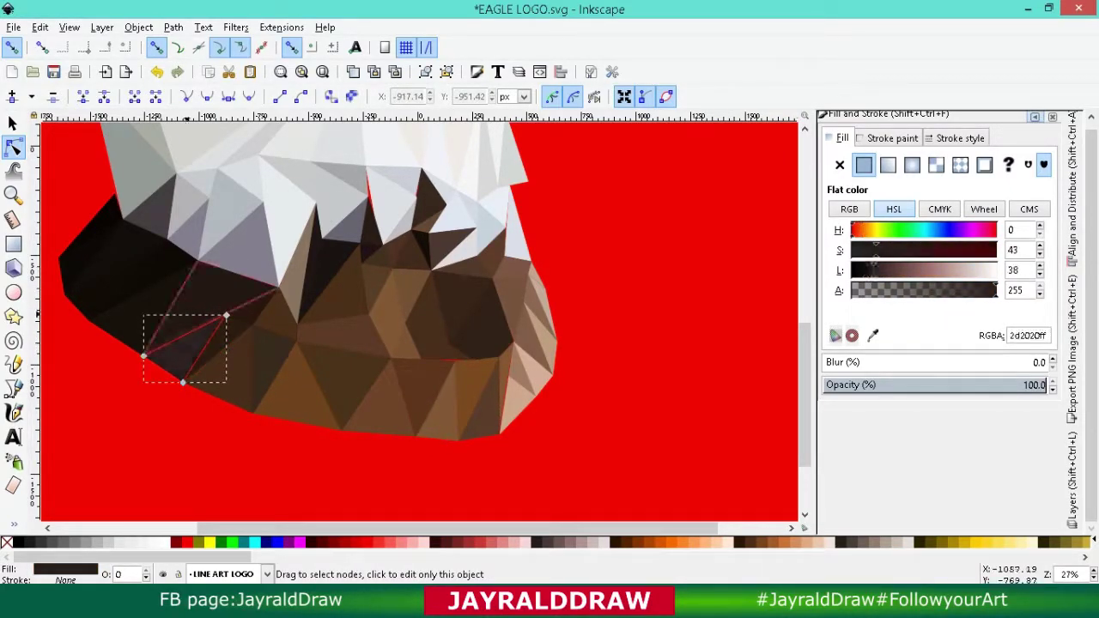
left_click(144, 313)
left_click(153, 274)
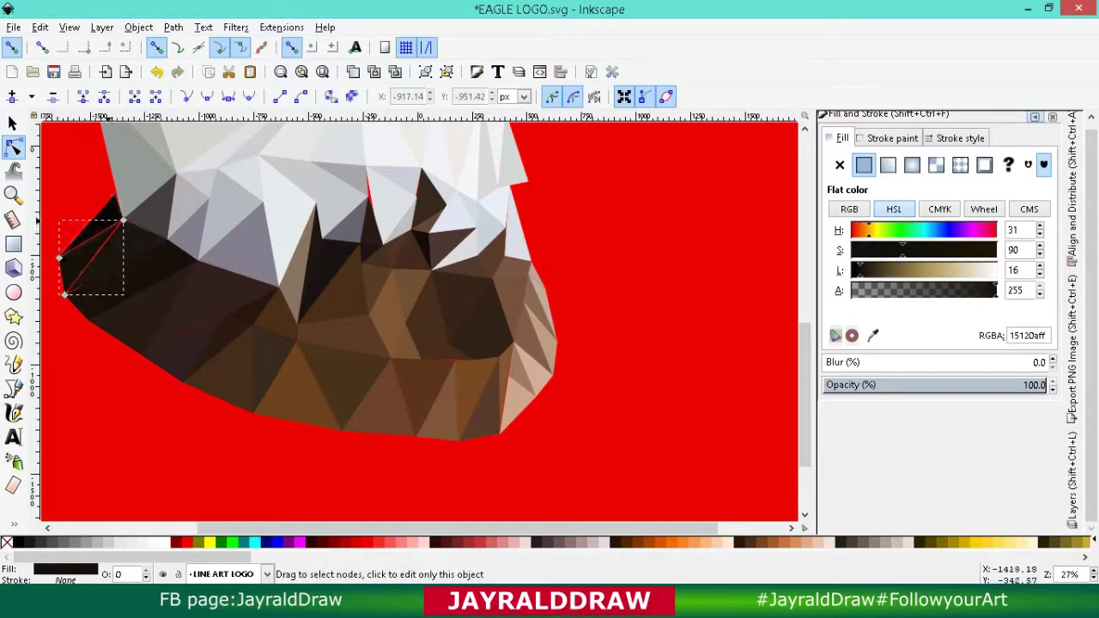
left_click(652, 258)
scroll(364, 194, "up", 2)
left_click(512, 332)
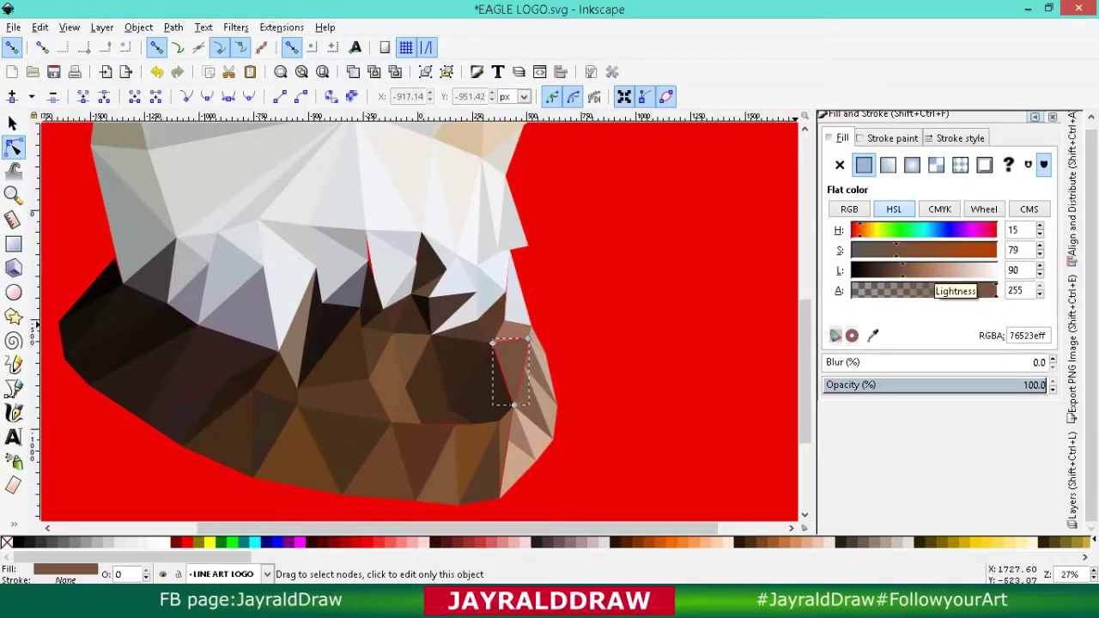
left_click(512, 332)
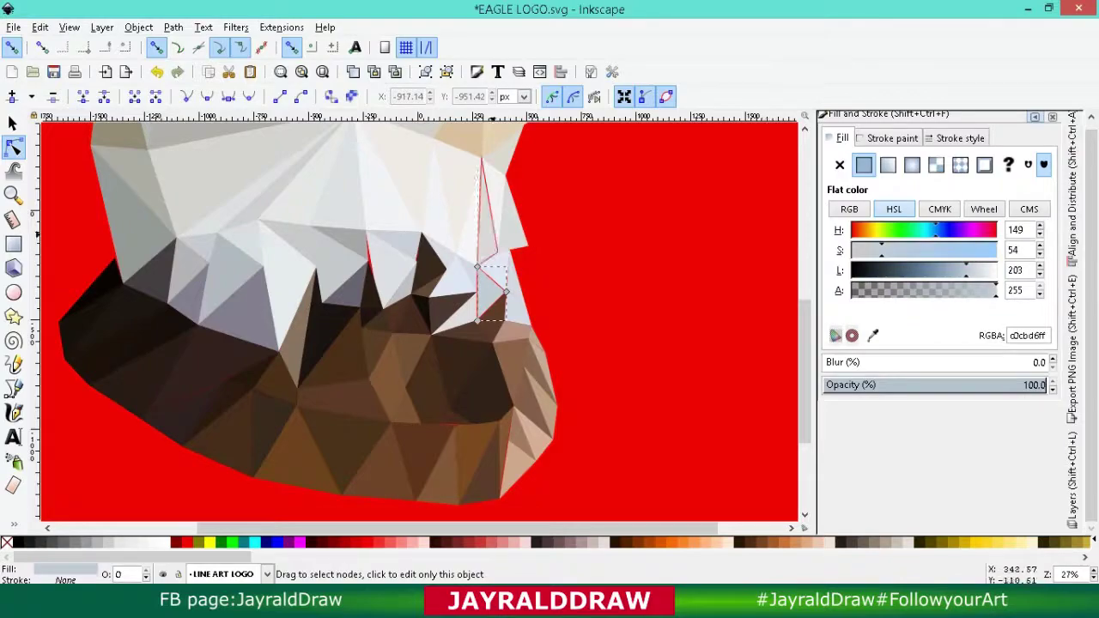
Step: Delete the stray tan triangle under the beak
left_click(502, 171)
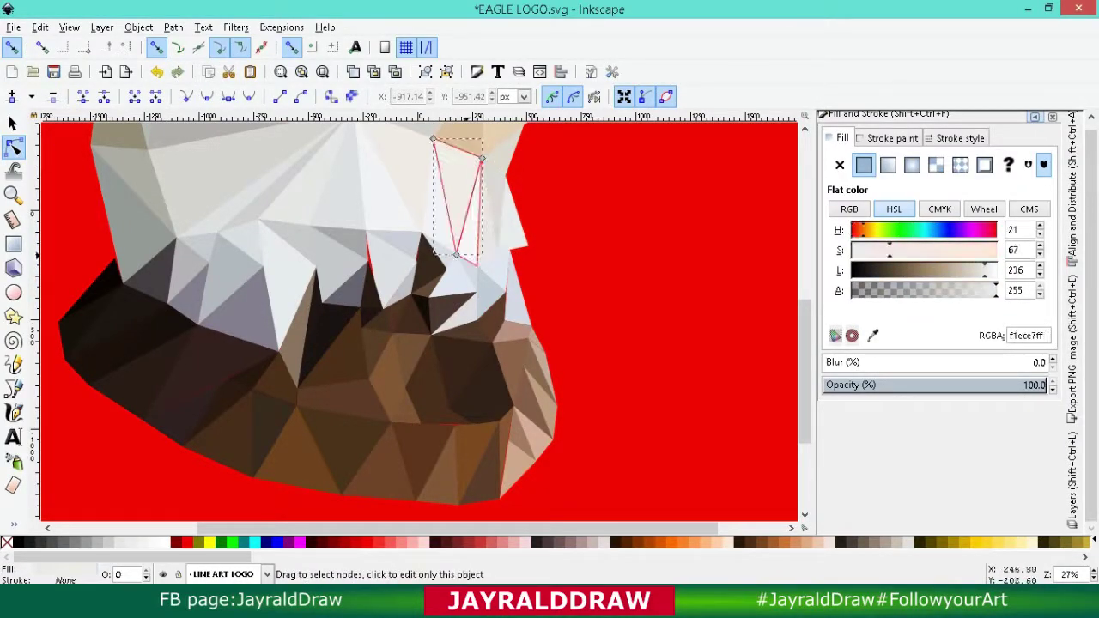
scroll(421, 318, "up", 3)
key("Delete")
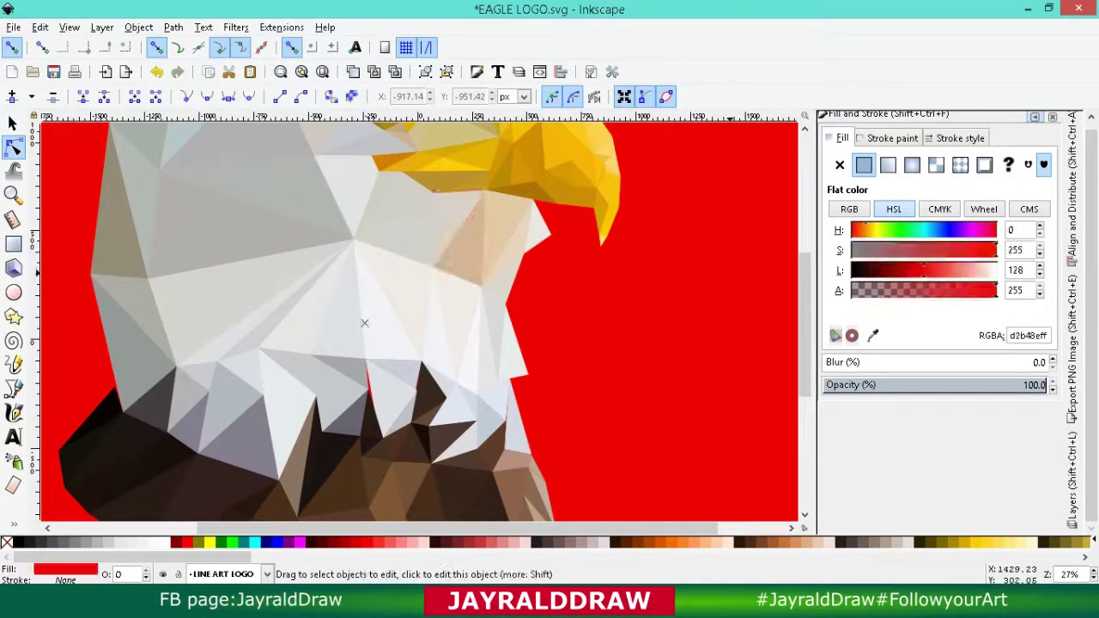
Step: Check the grey triangles by the throat, below the eye and on the cheek
left_click(399, 199)
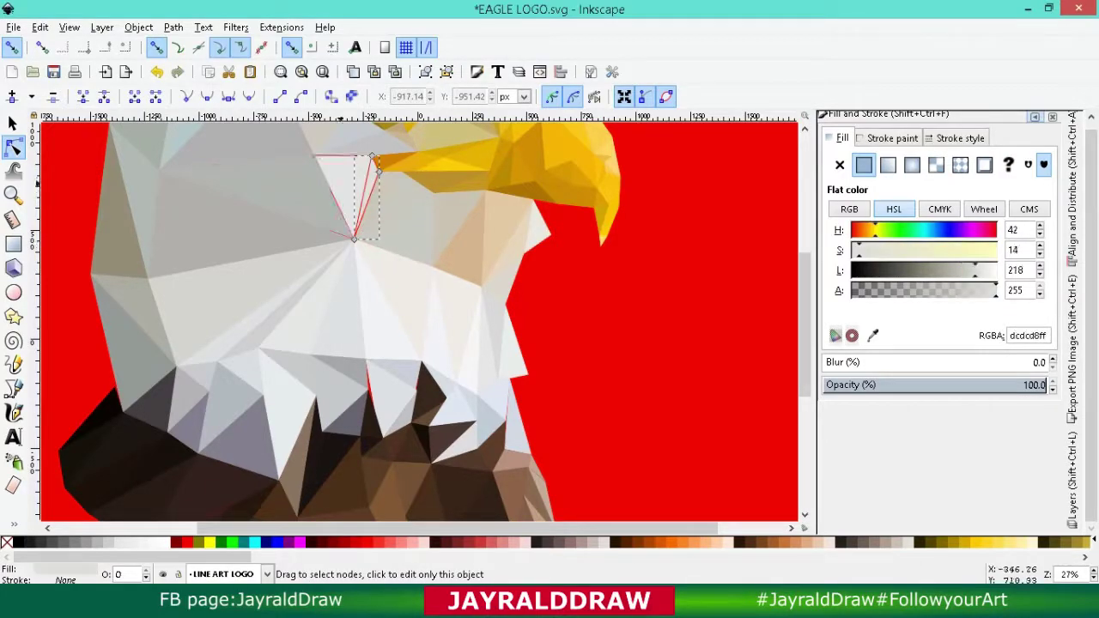
scroll(378, 267, "up", 2)
left_click(378, 266)
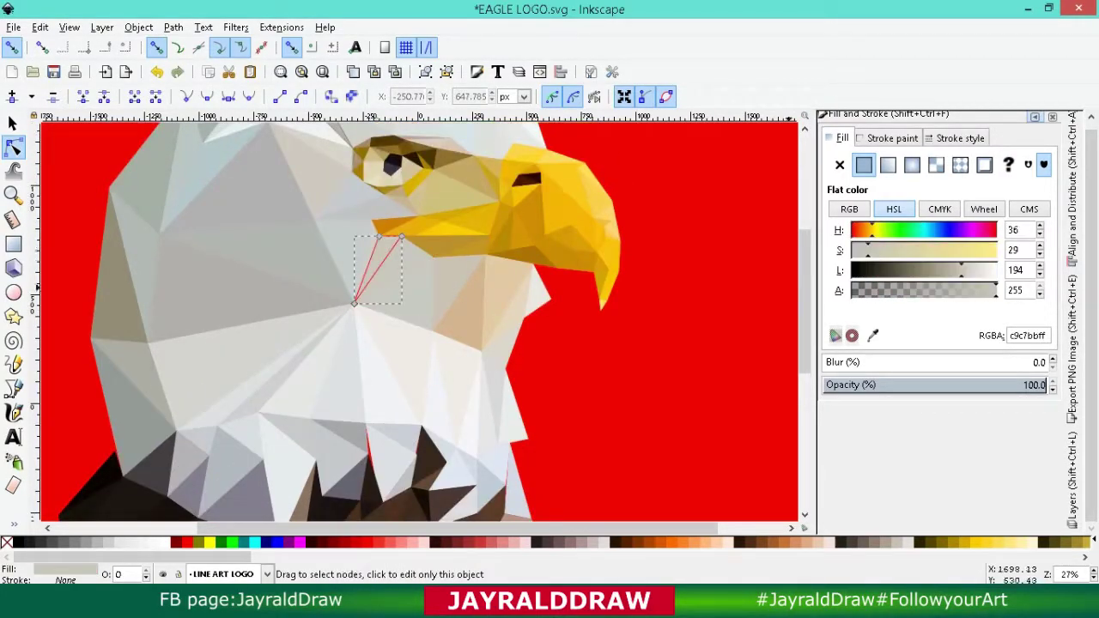
left_click(284, 266)
left_click(232, 361)
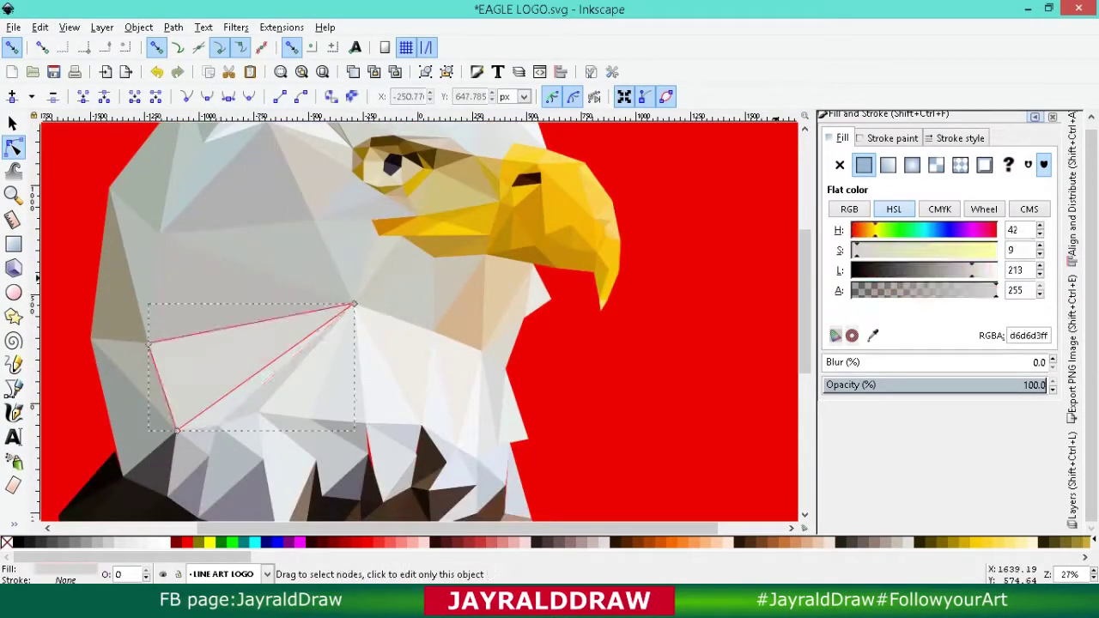
scroll(386, 309, "down", 2)
Step: Step through the narrow, stacked triangles on the white chest
left_click(391, 309)
left_click(438, 326)
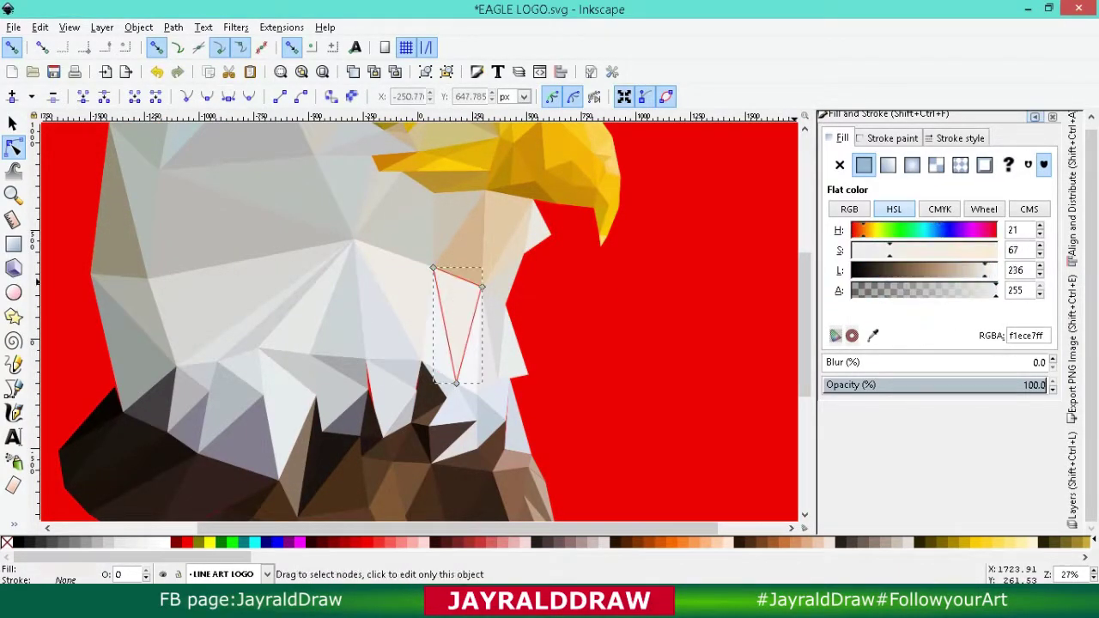
left_click(437, 326)
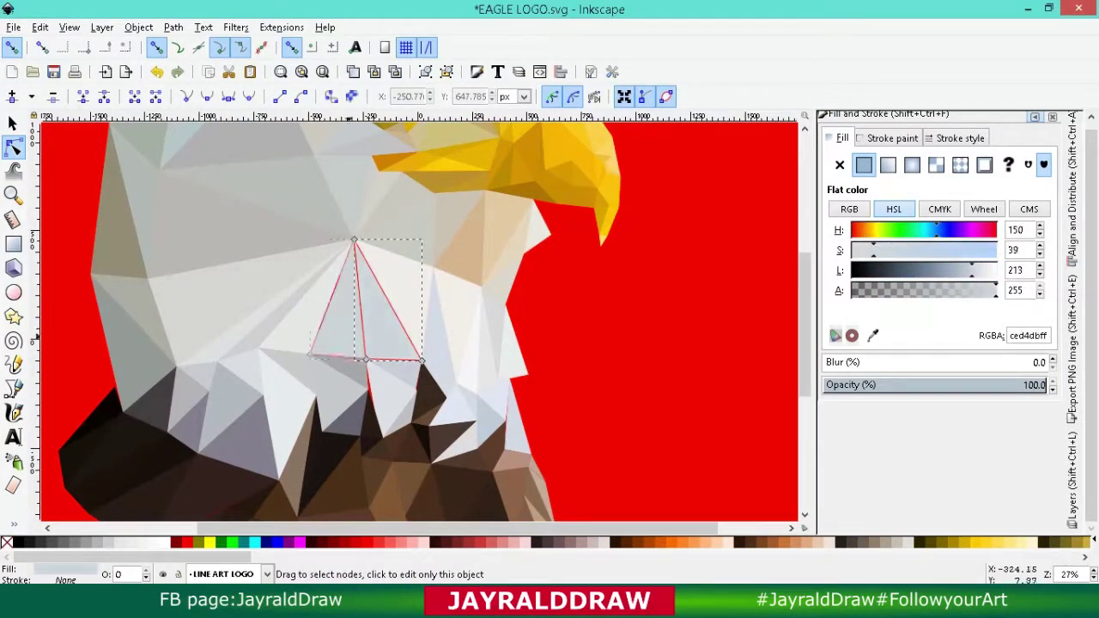
left_click(365, 323, "alt")
left_click(364, 322, "alt")
left_click(364, 323, "alt")
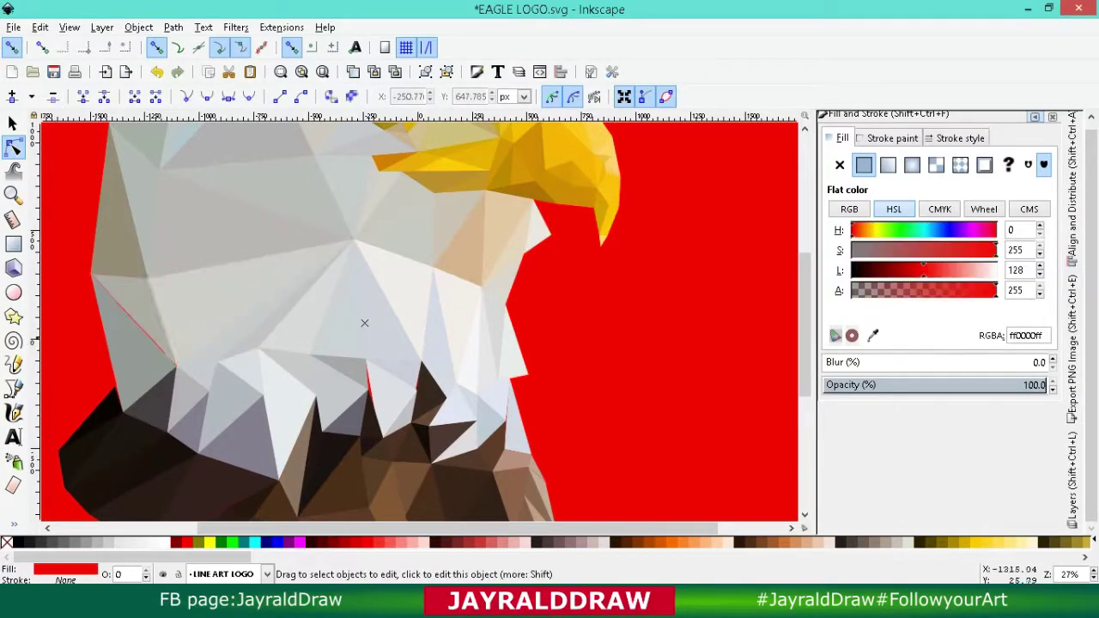
Step: Touch up the grey and dark triangles along the head's left edge and the black bottom-left neck triangle
left_click(133, 334)
scroll(420, 318, "up", 4)
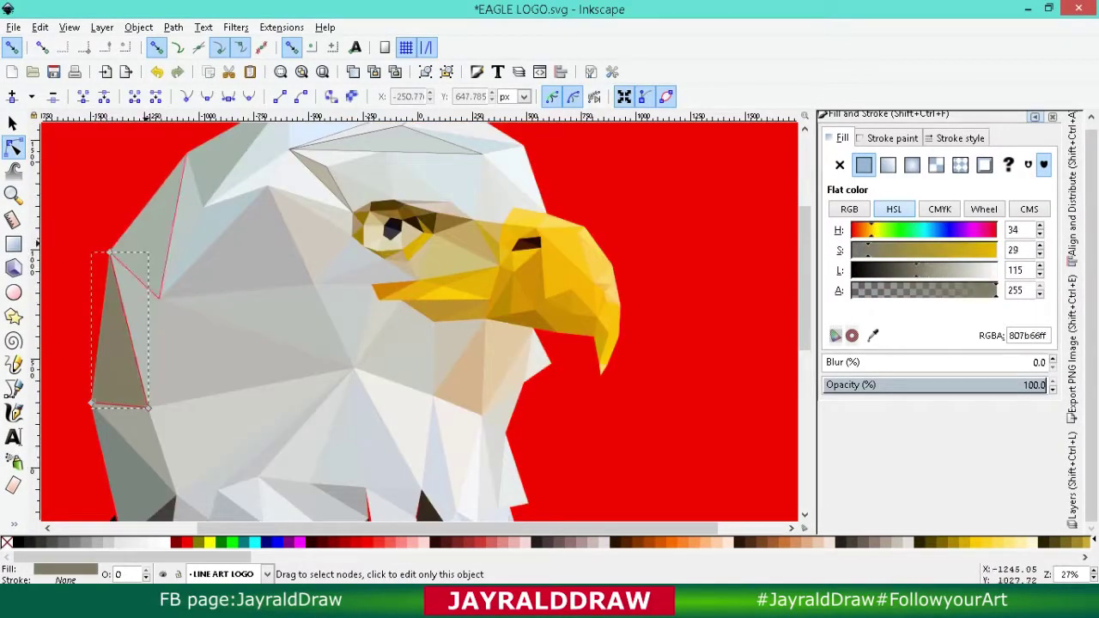
left_click(141, 335)
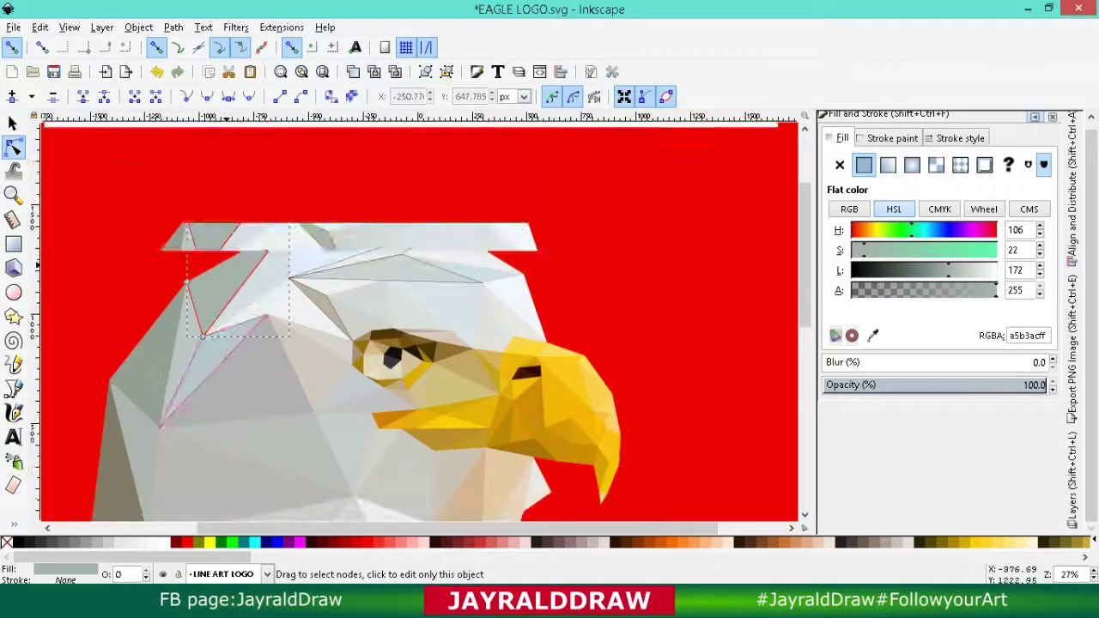
left_click(120, 360)
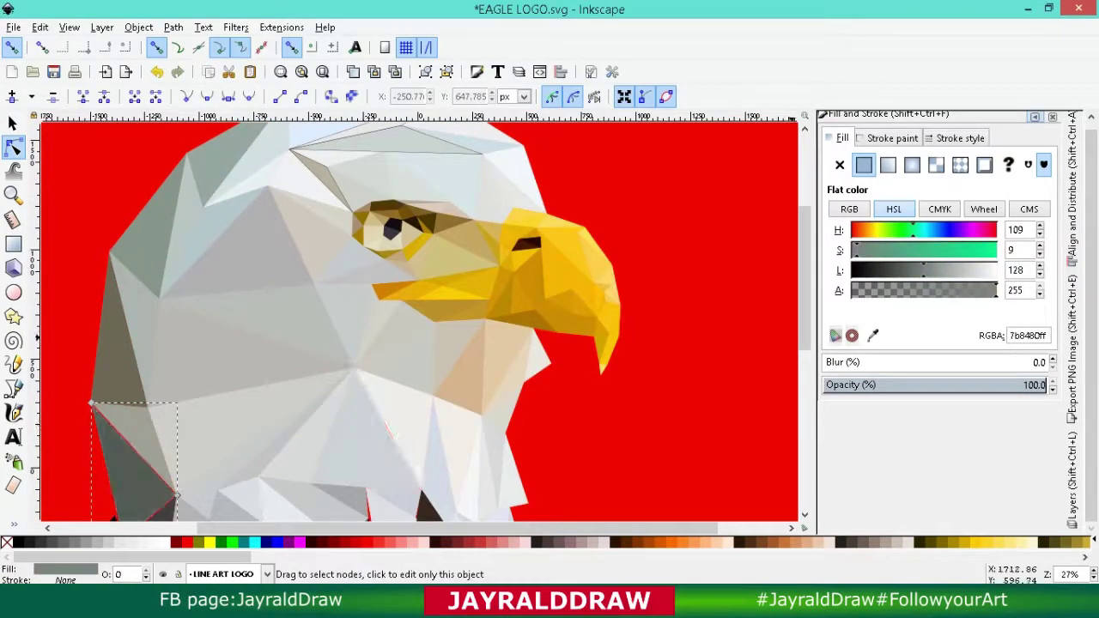
left_click(128, 455)
scroll(129, 455, "down", 2)
left_click(99, 481)
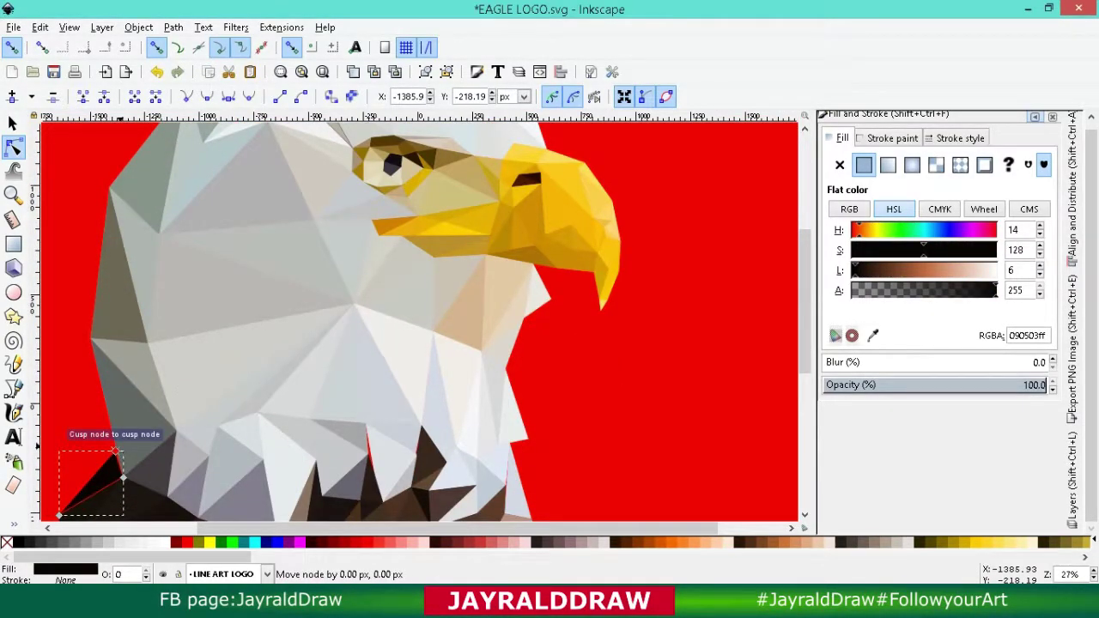
Step: Select all 259 eagle pieces with the Selector tool and group them with Ctrl+G
left_click(12, 123)
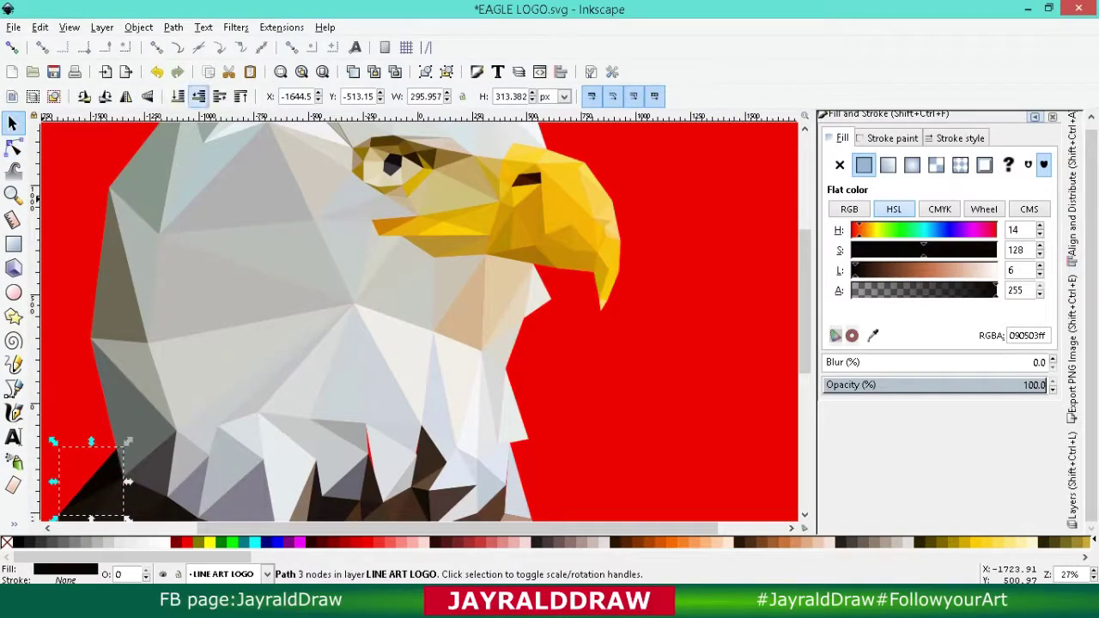
left_click(631, 442)
scroll(631, 442, "up", 4)
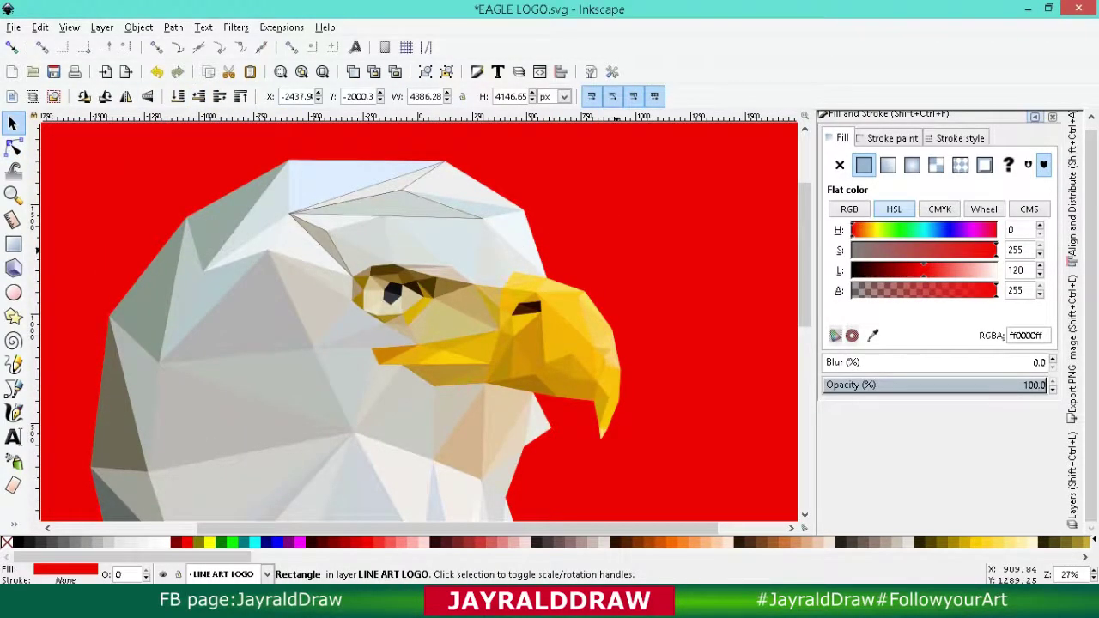
scroll(617, 344, "down", 3)
key("ctrl+a")
key("Escape")
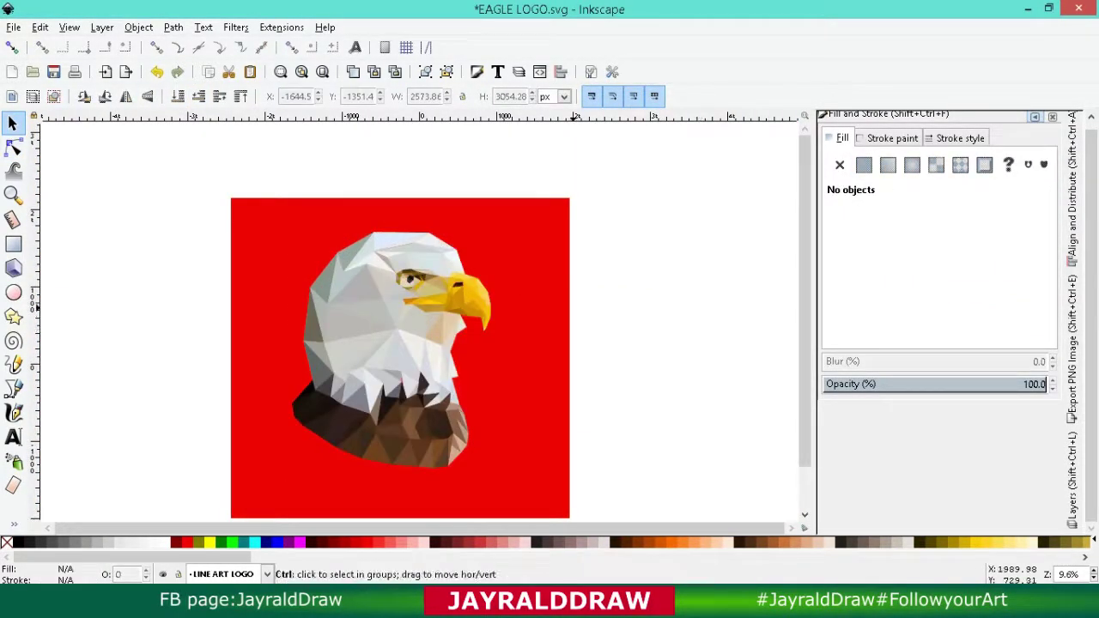
key("ctrl+a")
key("ctrl+g")
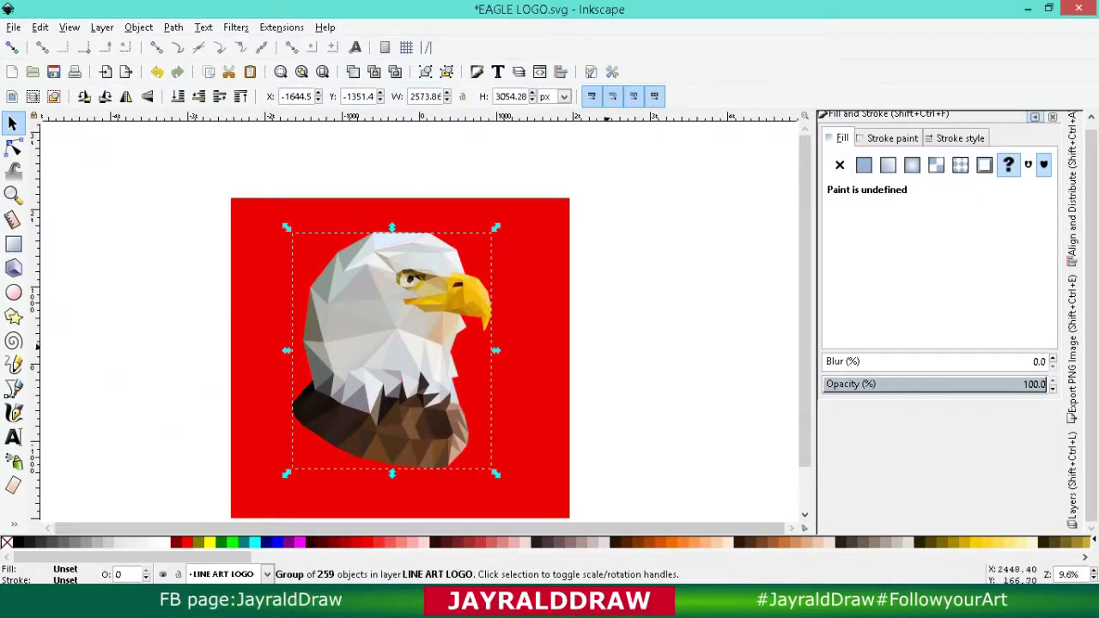